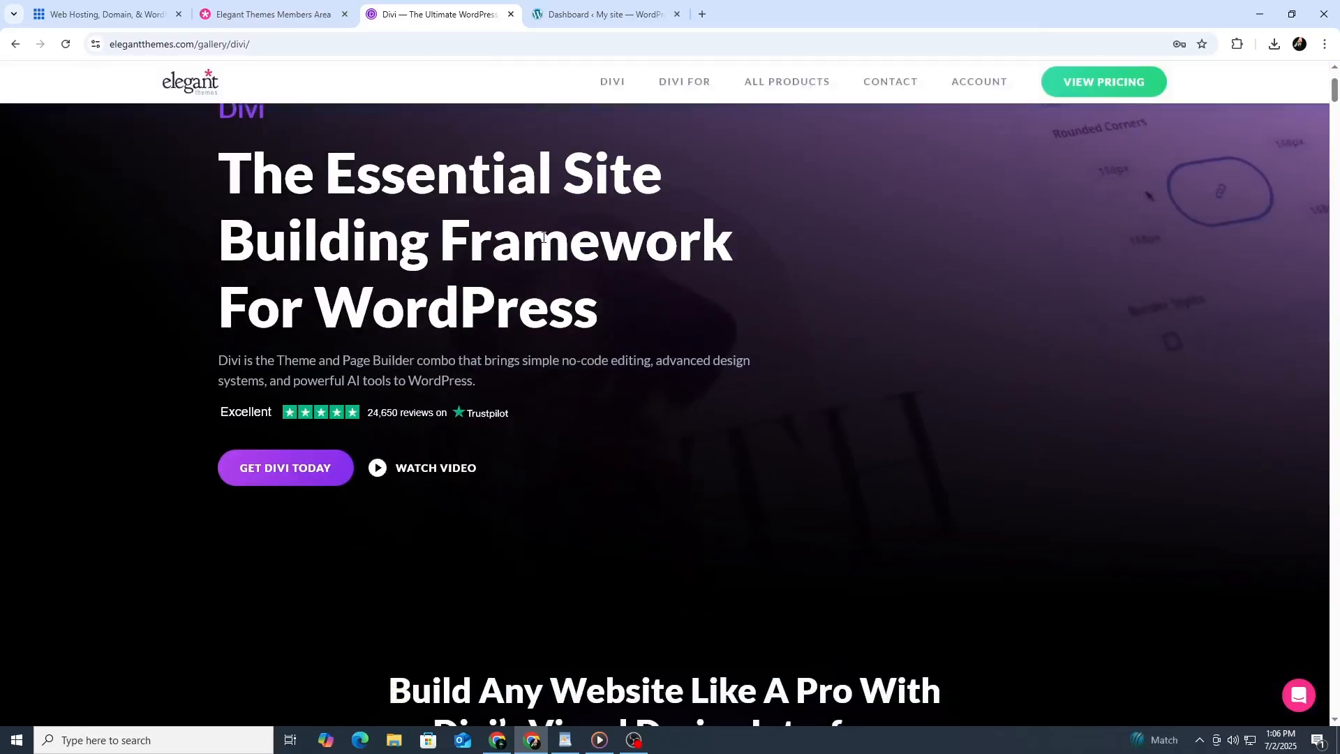
- Look through the Divi product page, covering visual editing, starter sites, Divi AI, modules and the advanced tools for professionals
scroll(543, 237, down, 3)
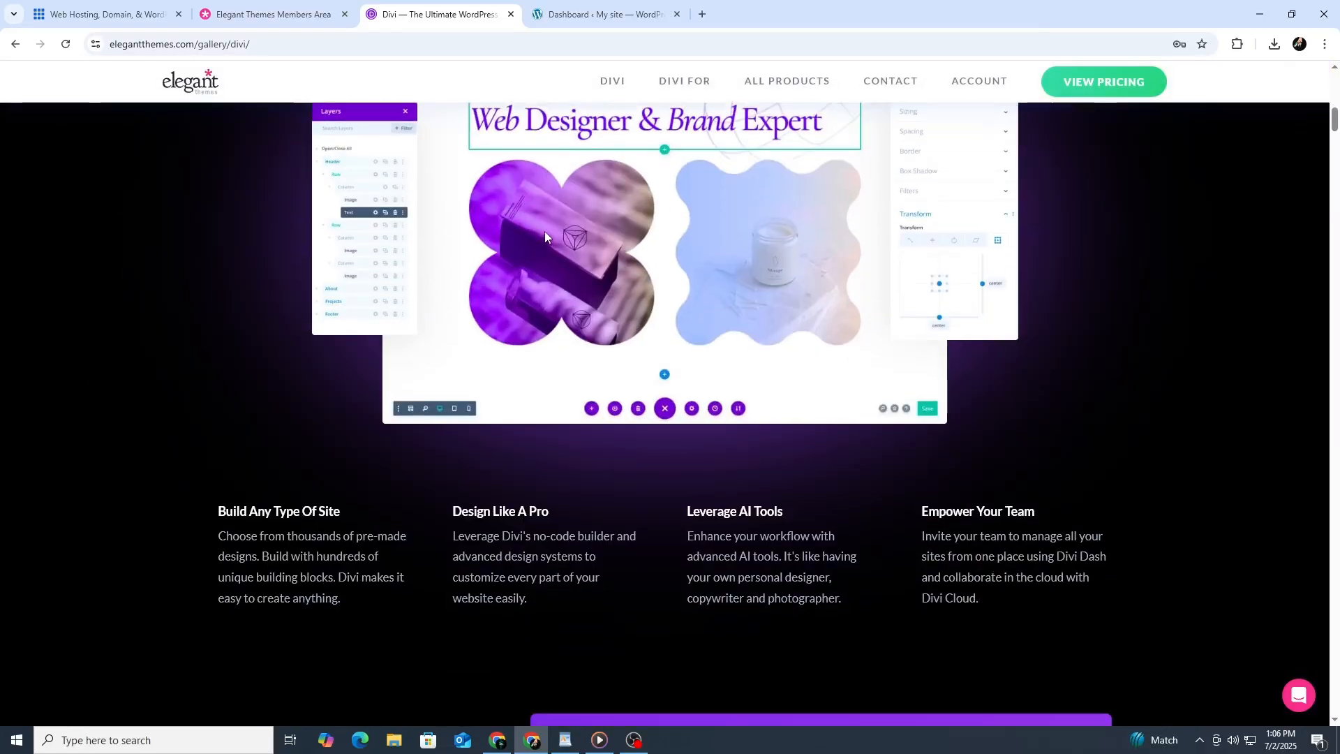
scroll(546, 236, down, 6)
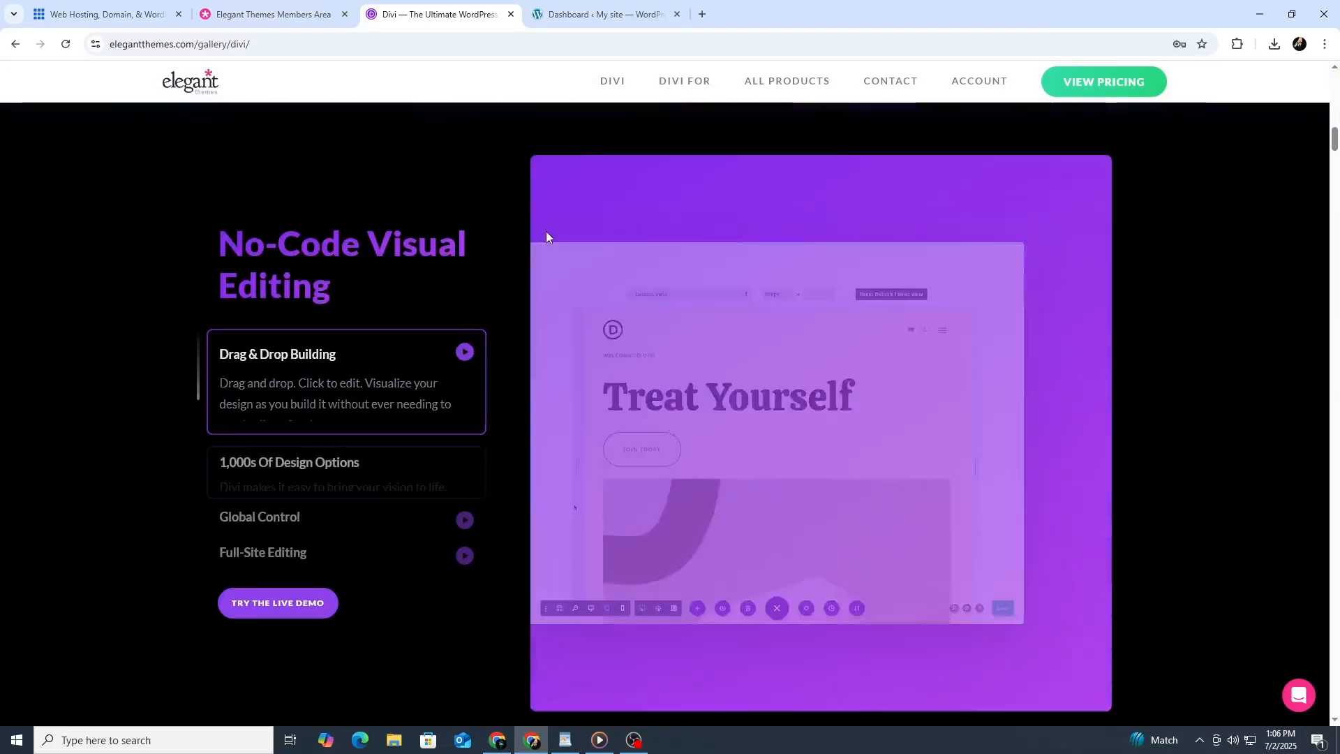
scroll(546, 237, down, 2)
scroll(546, 237, down, 11)
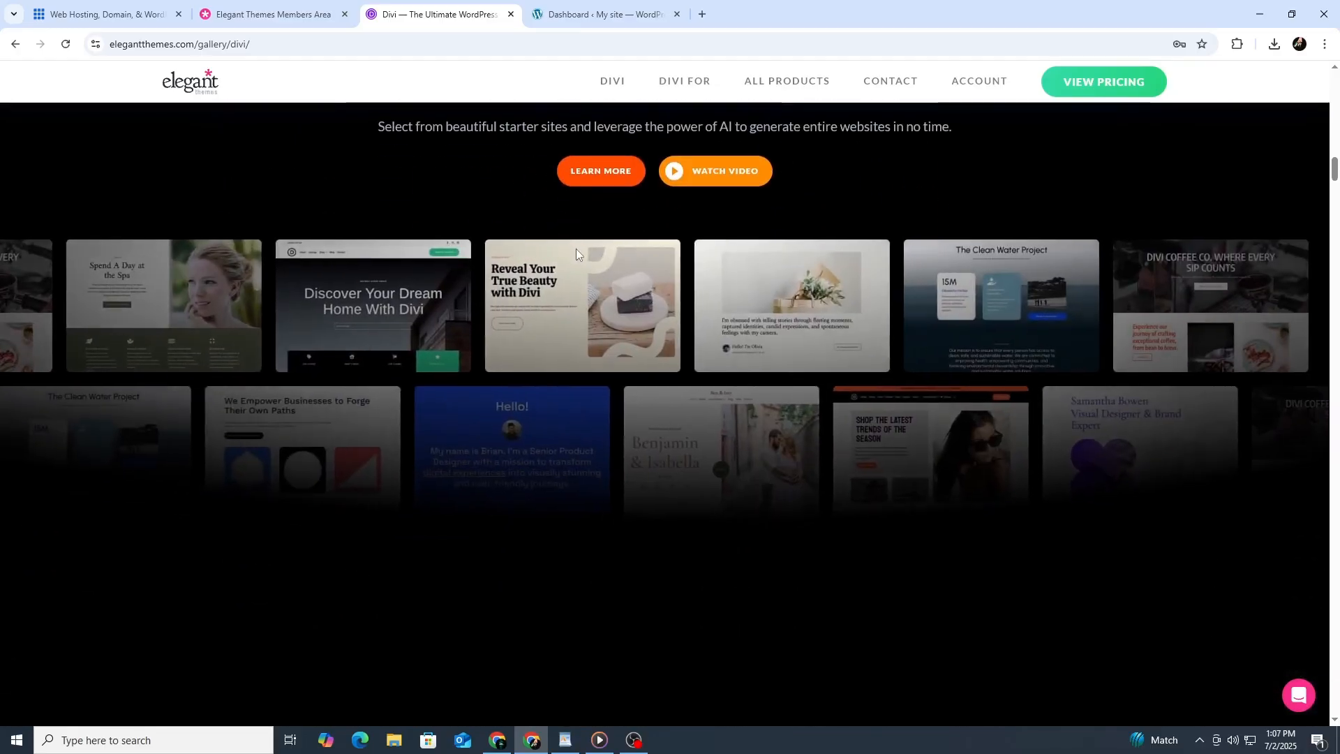
scroll(576, 250, down, 2)
scroll(576, 250, down, 4)
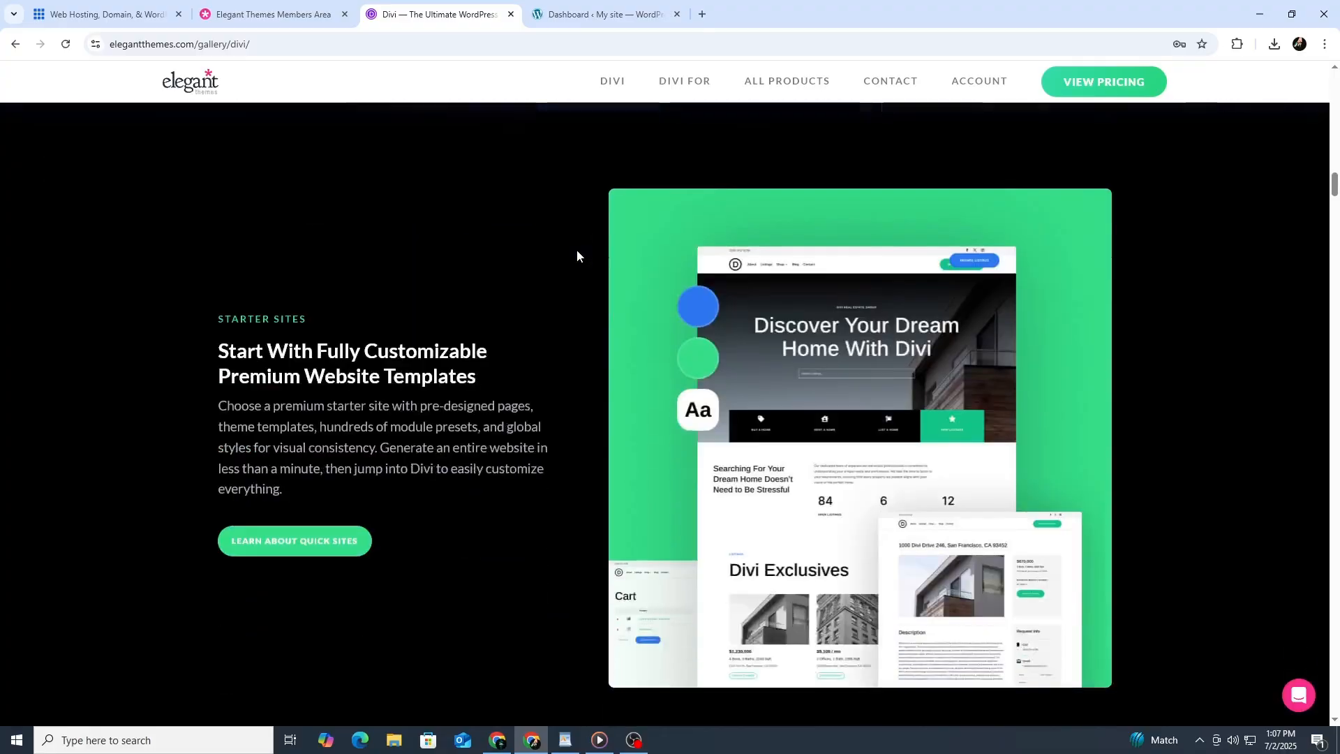
scroll(576, 249, down, 10)
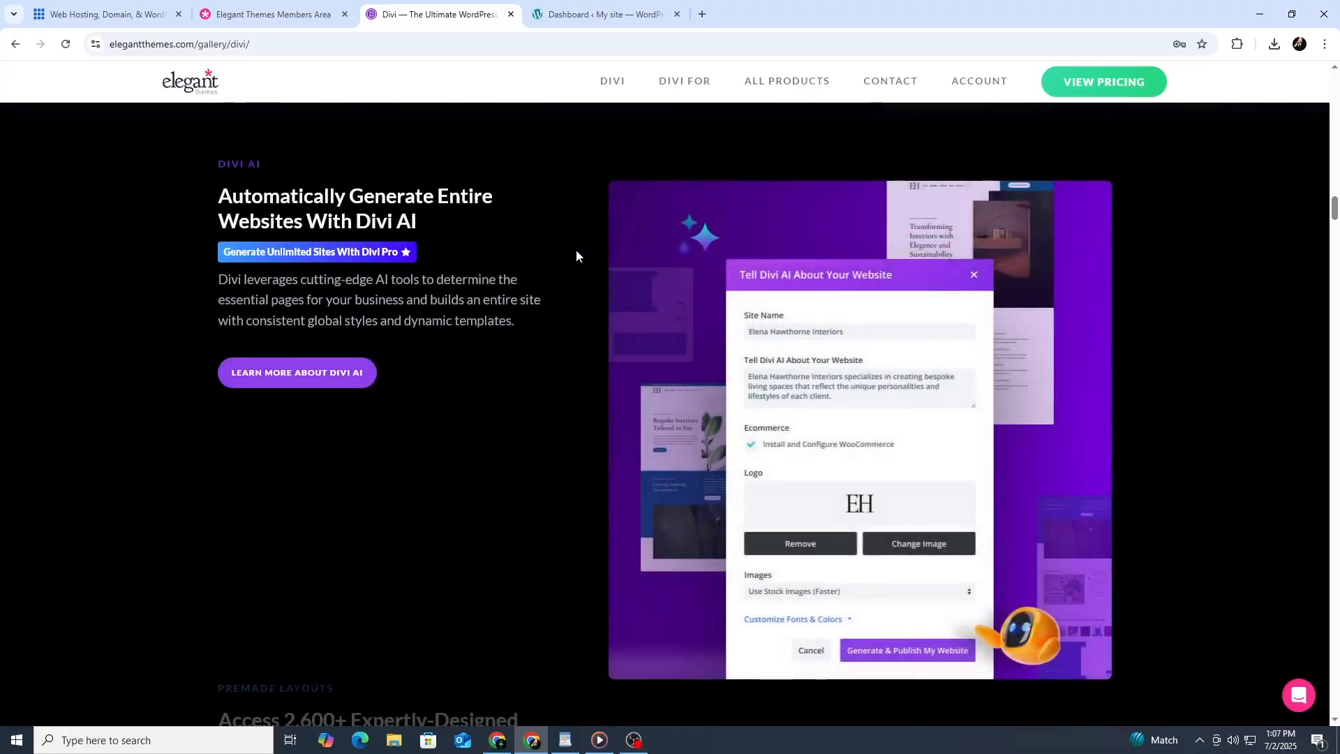
scroll(576, 255, down, 18)
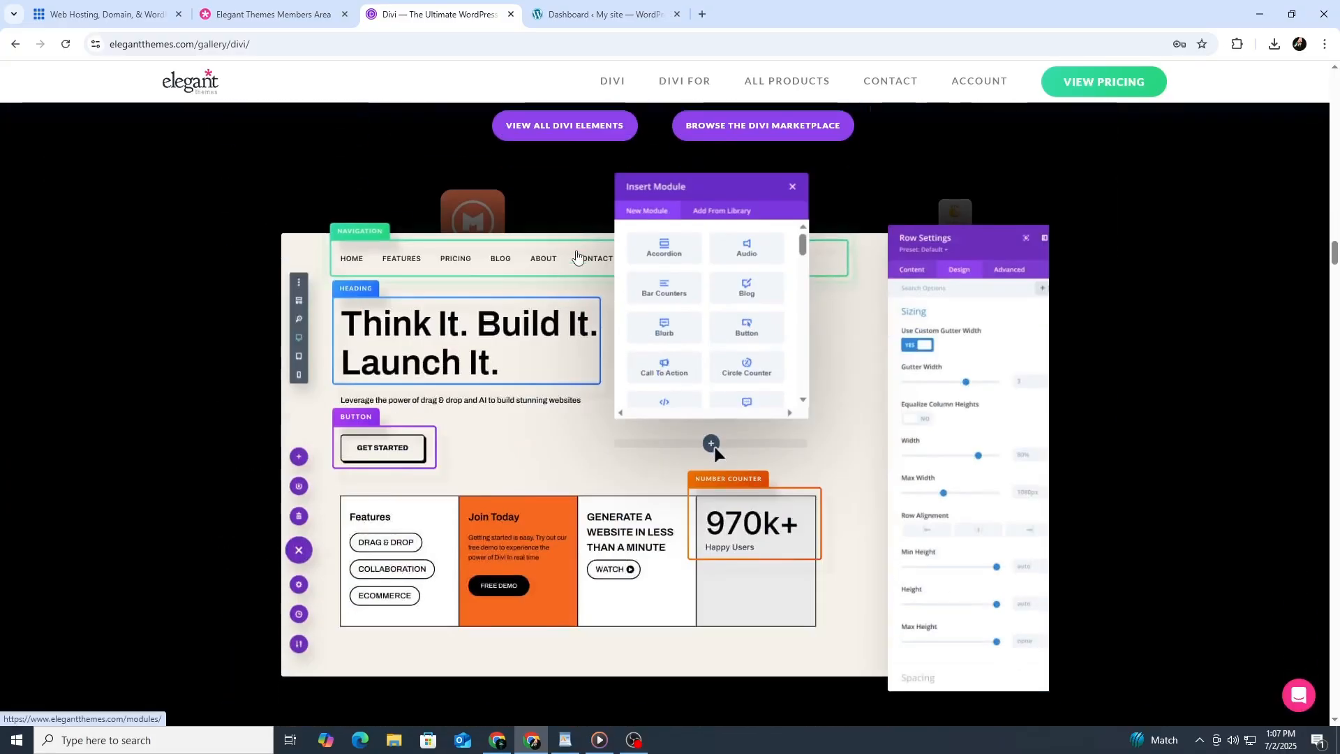
scroll(577, 256, down, 10)
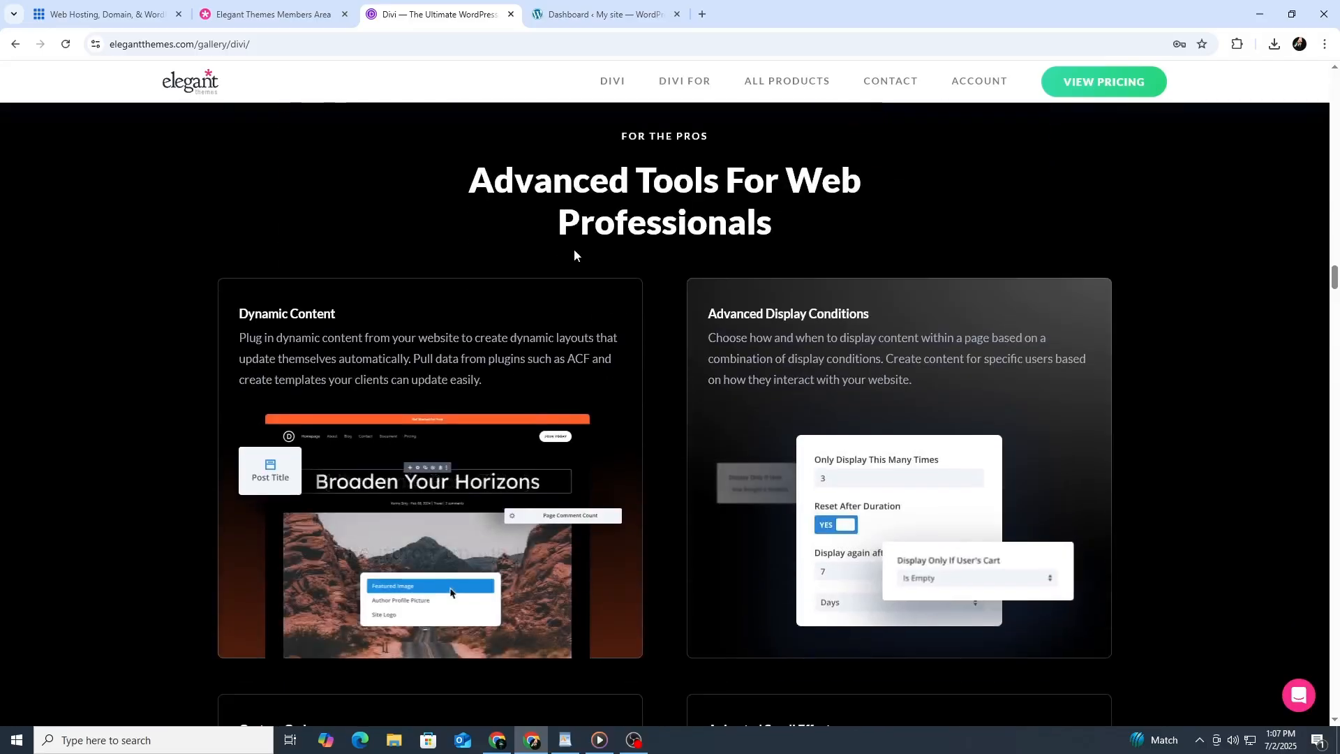
scroll(573, 254, down, 2)
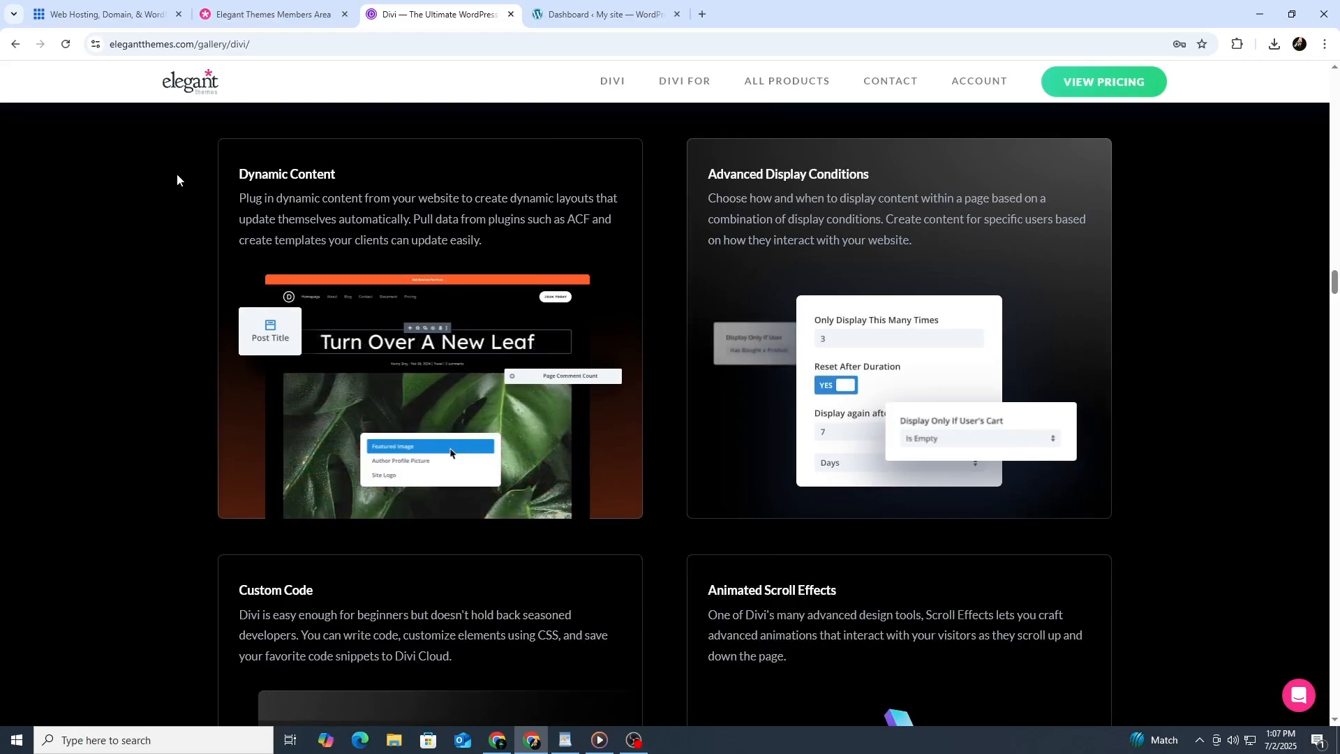
- Switch to the Bluehost site and open its Domain Name Search page
click(138, 23)
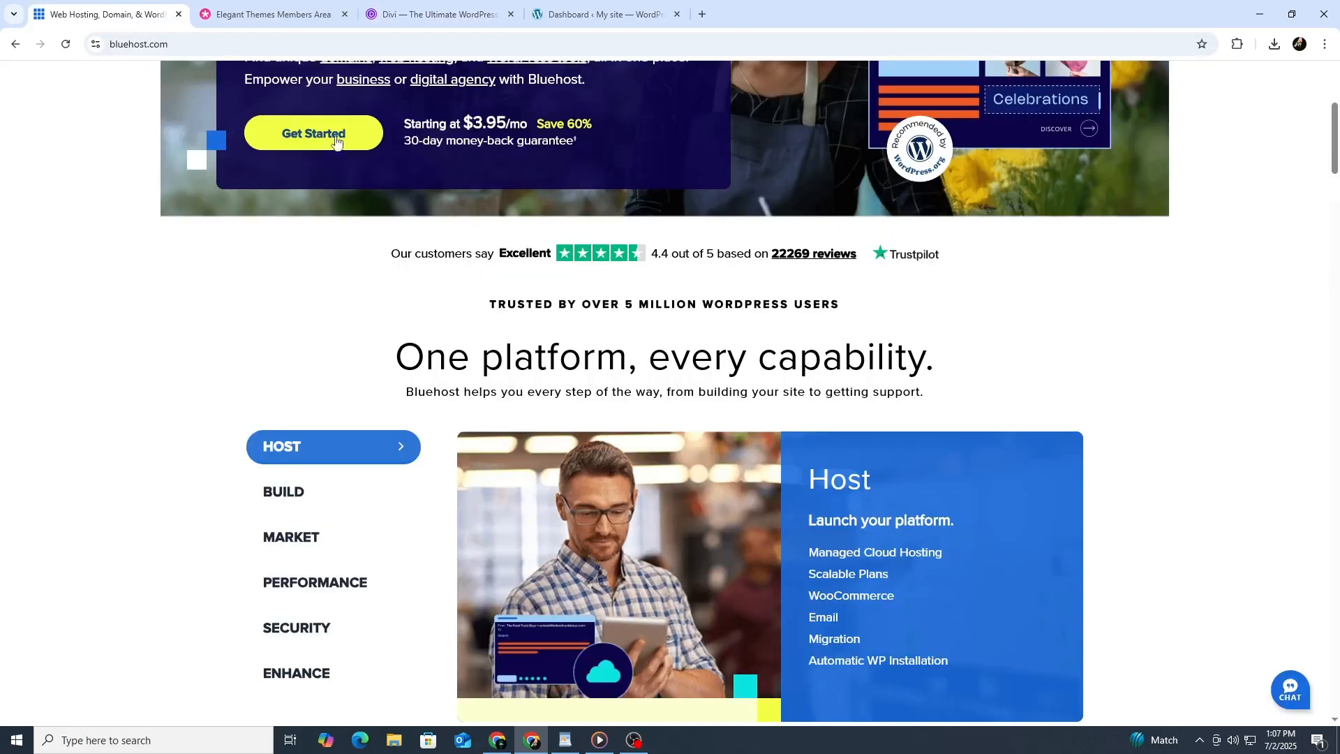
scroll(408, 300, up, 4)
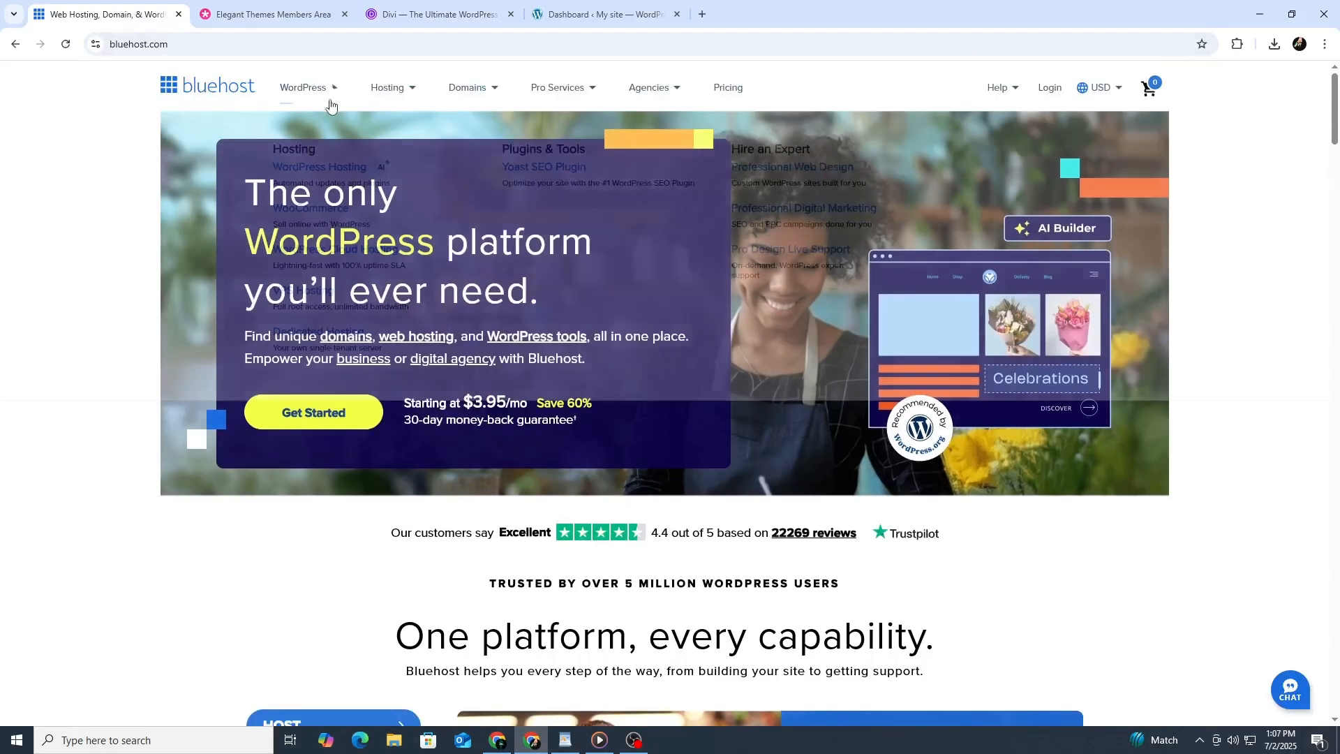
mouse_move(384, 88)
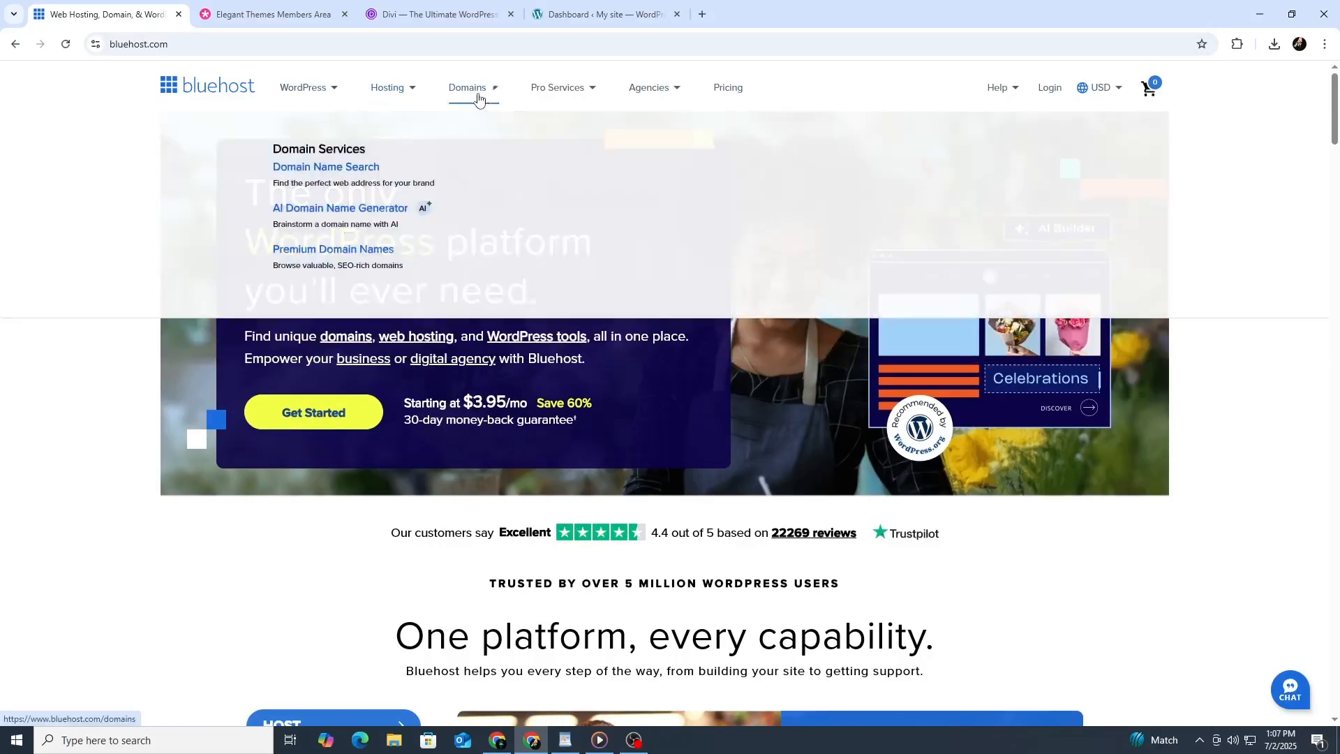
mouse_move(491, 91)
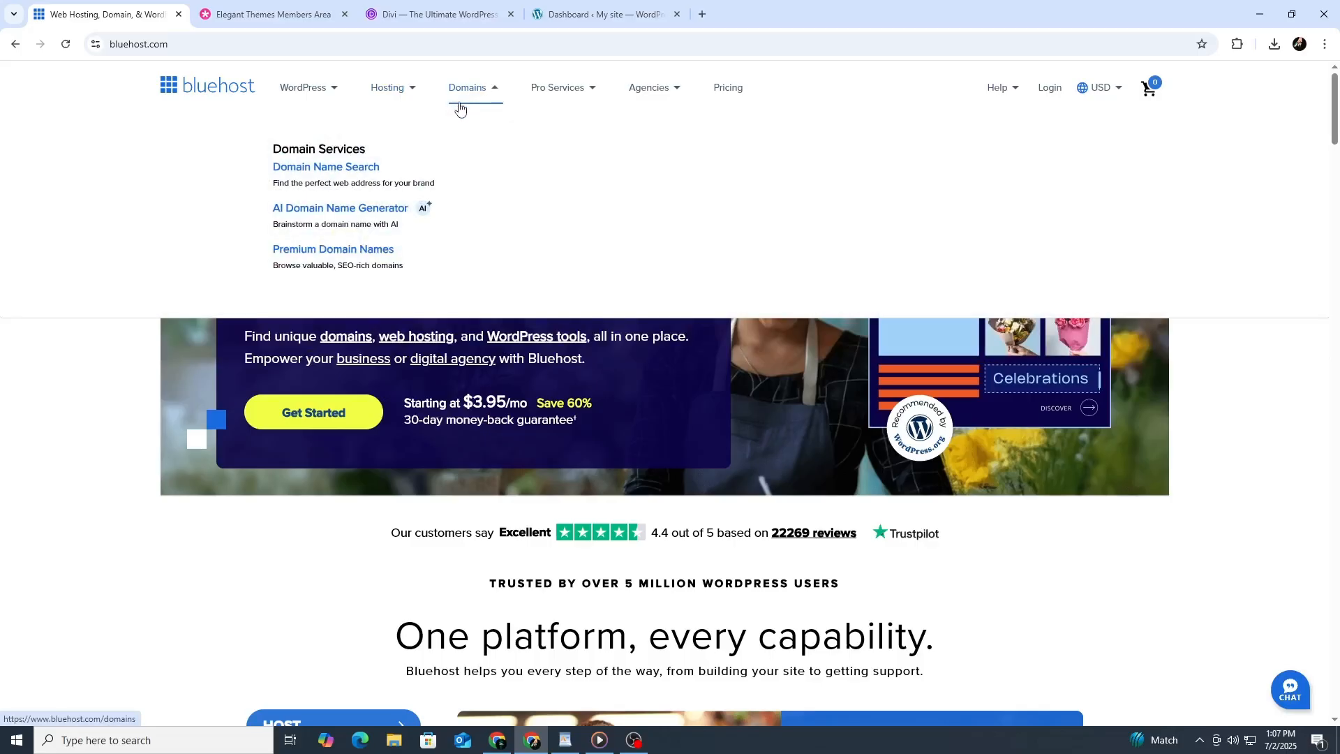
click(309, 168)
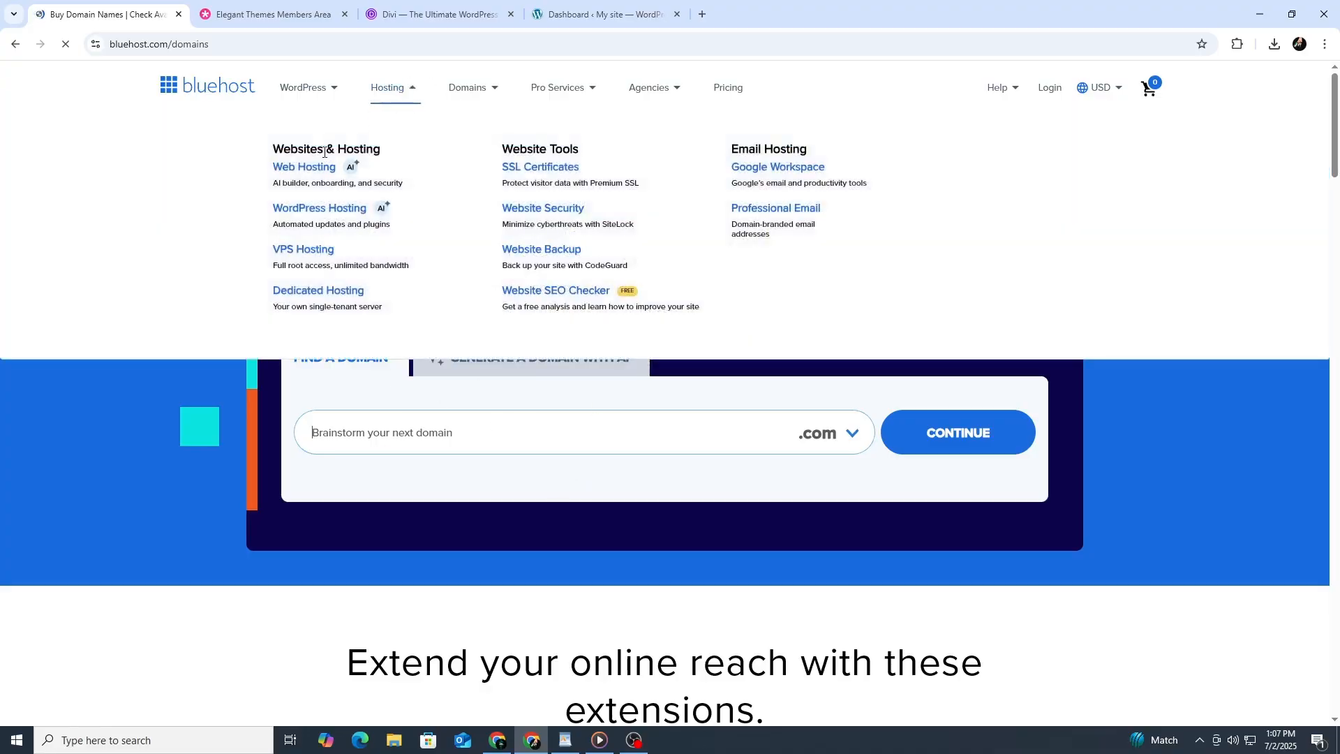
- Open Bluehost's Web Hosting page and compare the features of the Basic, Choice Plus and eCommerce Essentials plans
click(305, 168)
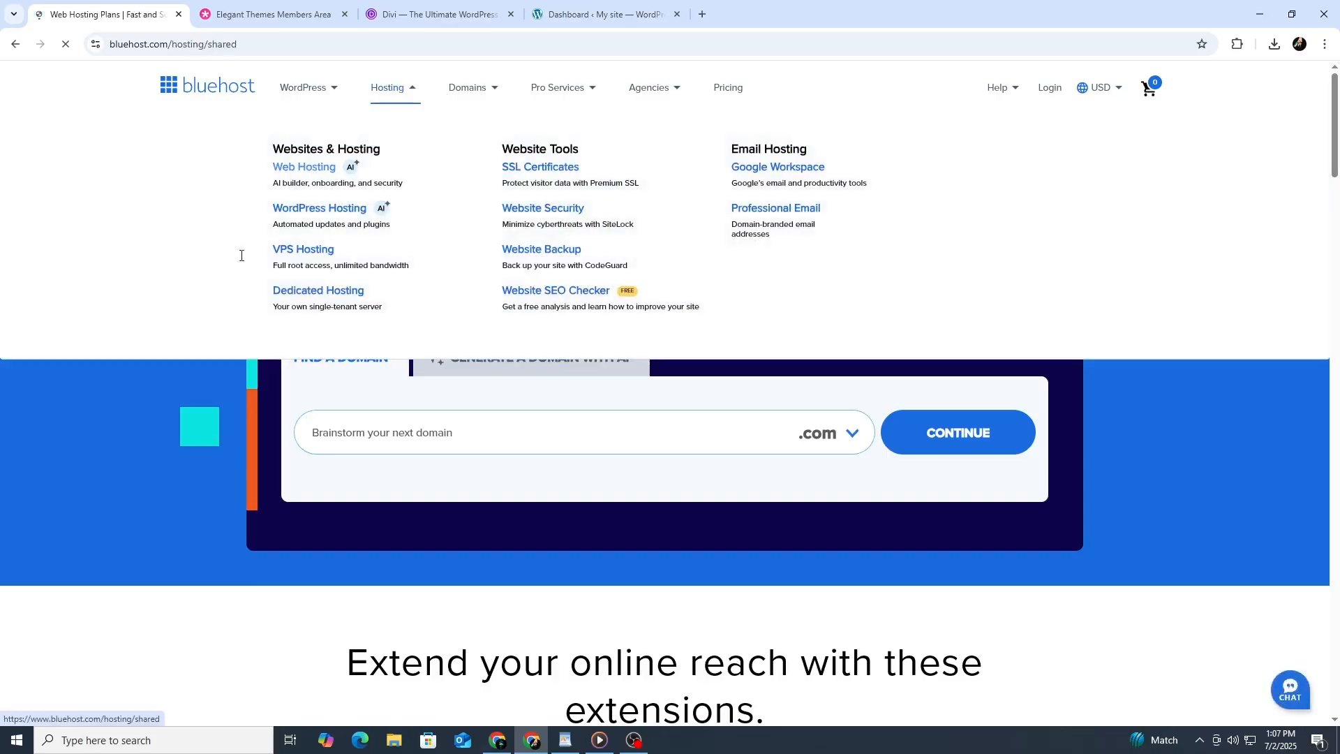
scroll(335, 360, down, 5)
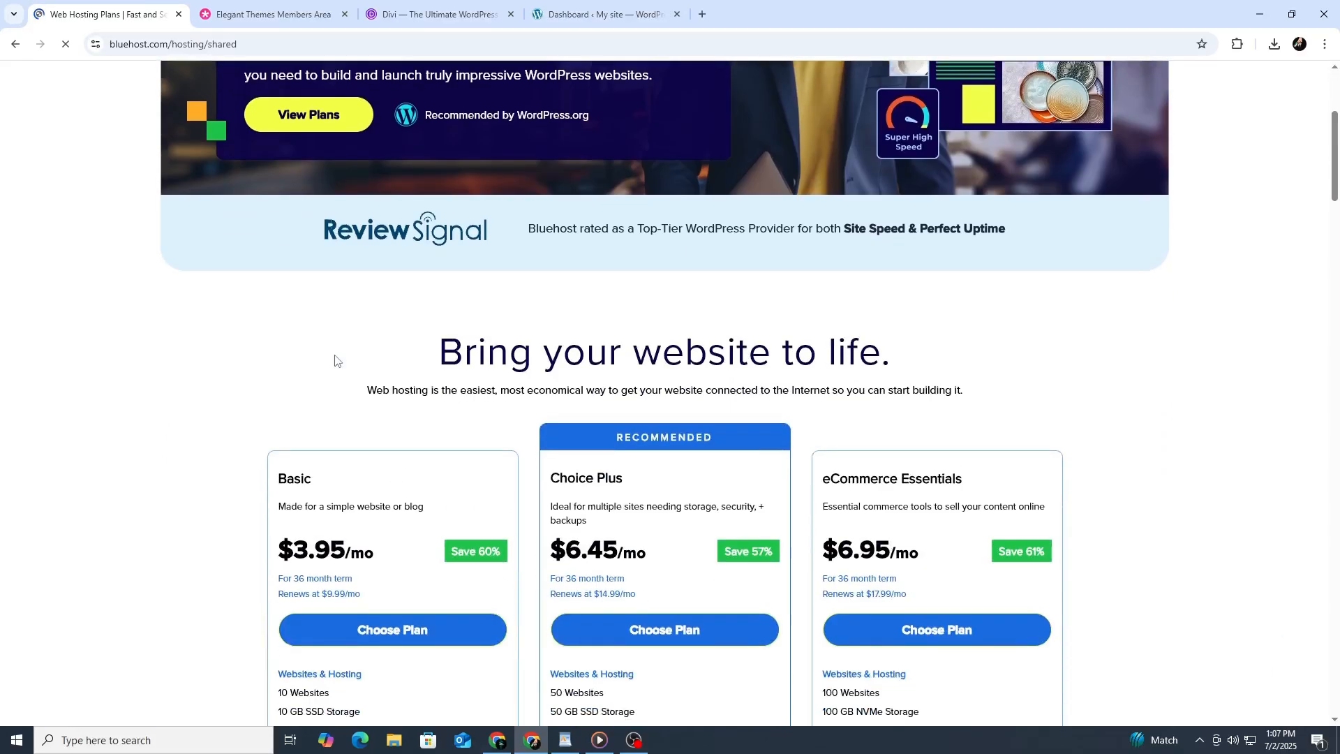
scroll(335, 360, down, 6)
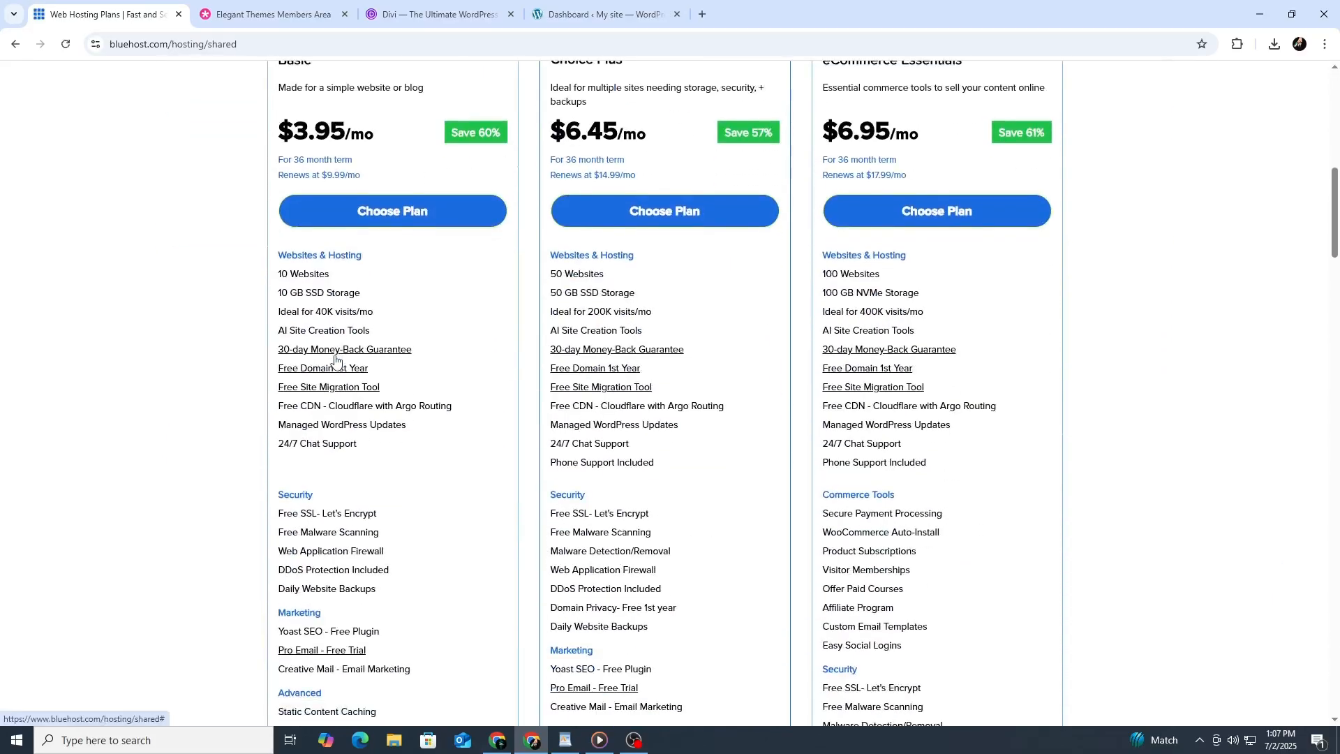
scroll(261, 340, down, 2)
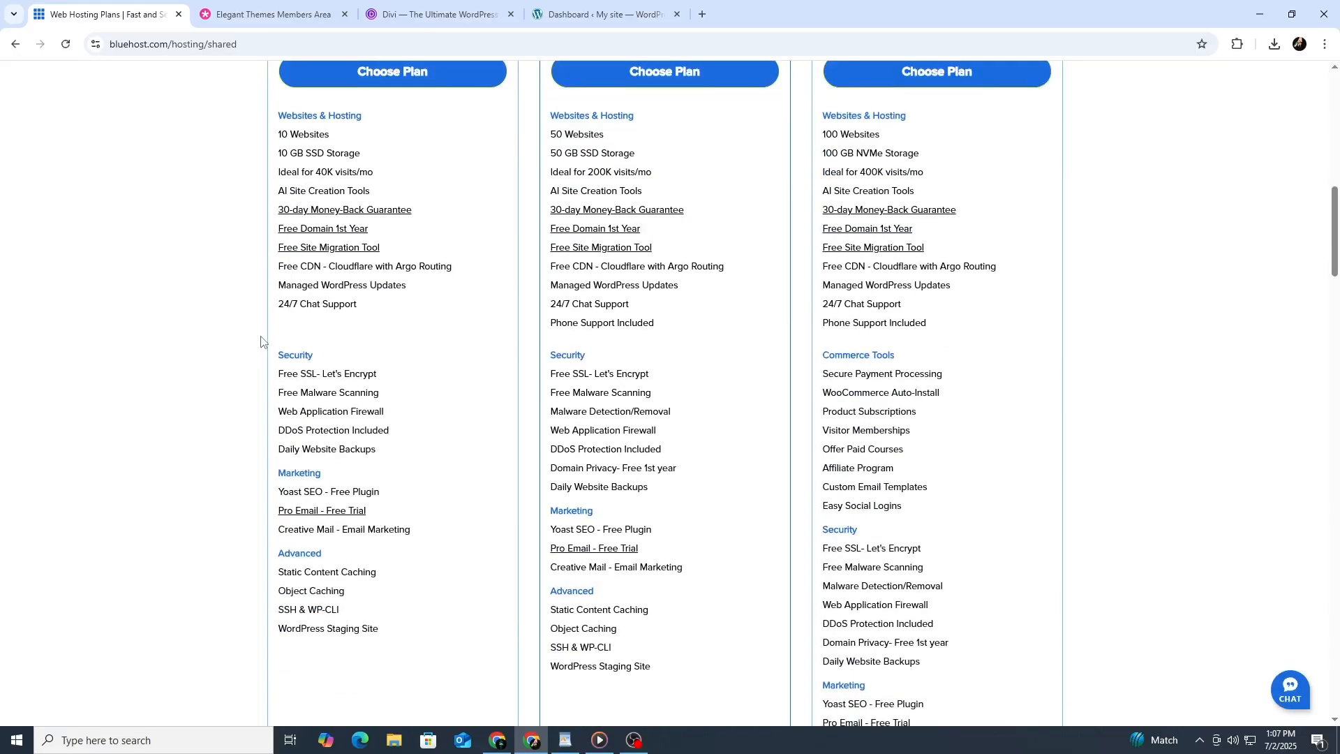
scroll(261, 341, down, 8)
scroll(257, 349, up, 6)
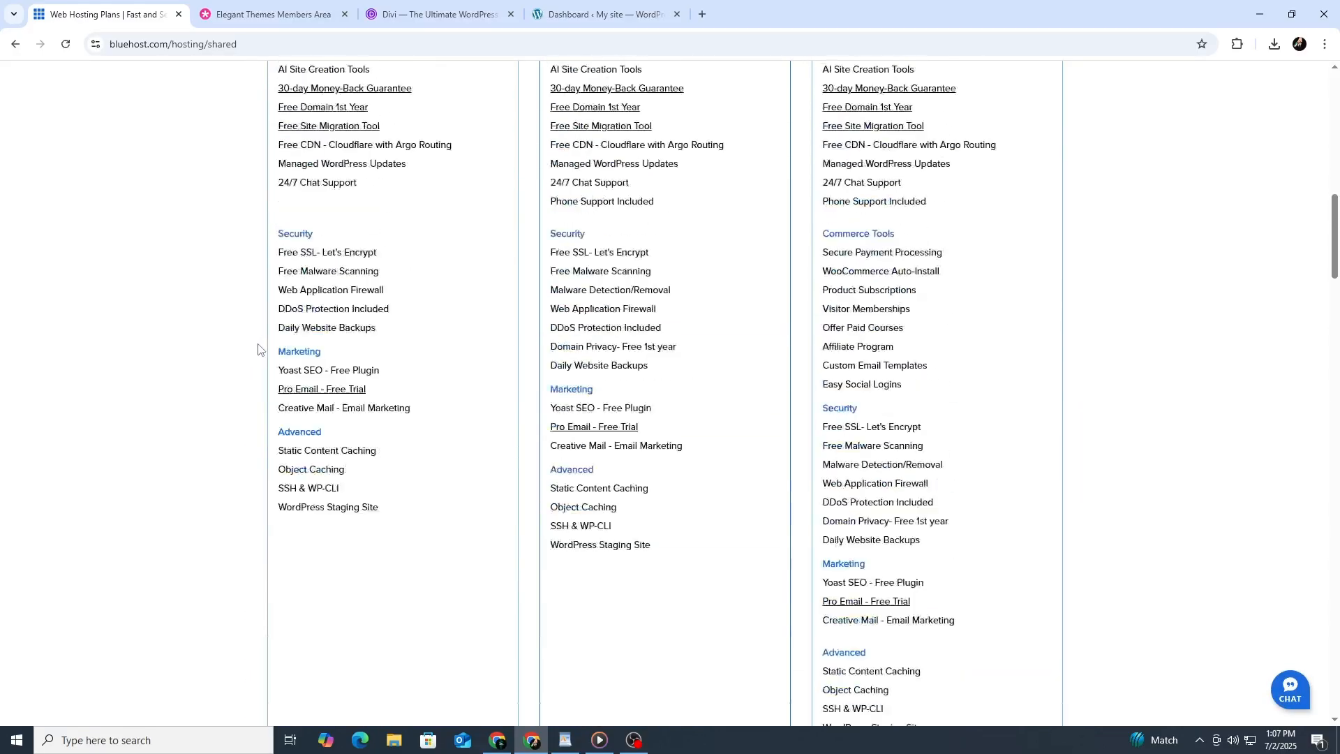
scroll(258, 349, up, 15)
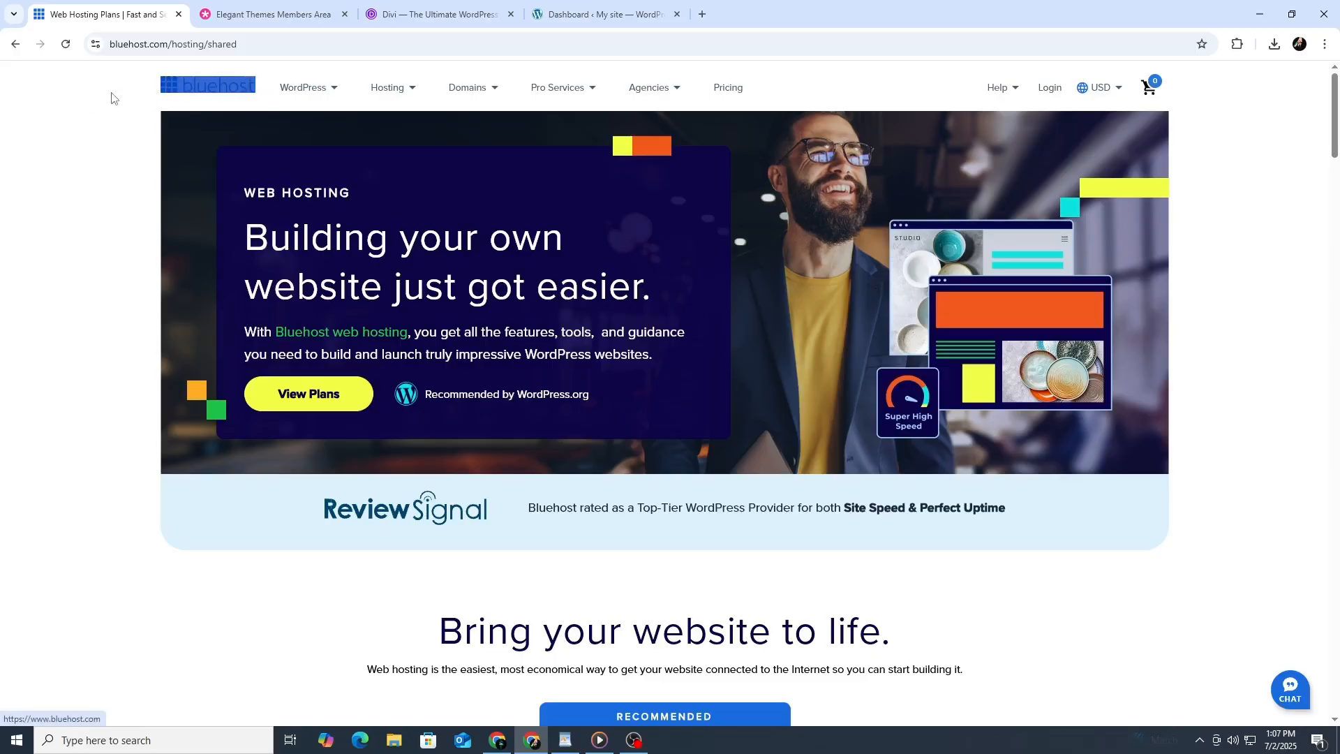
- Choose the Basic web hosting plan at $3.95/mo
scroll(109, 102, down, 2)
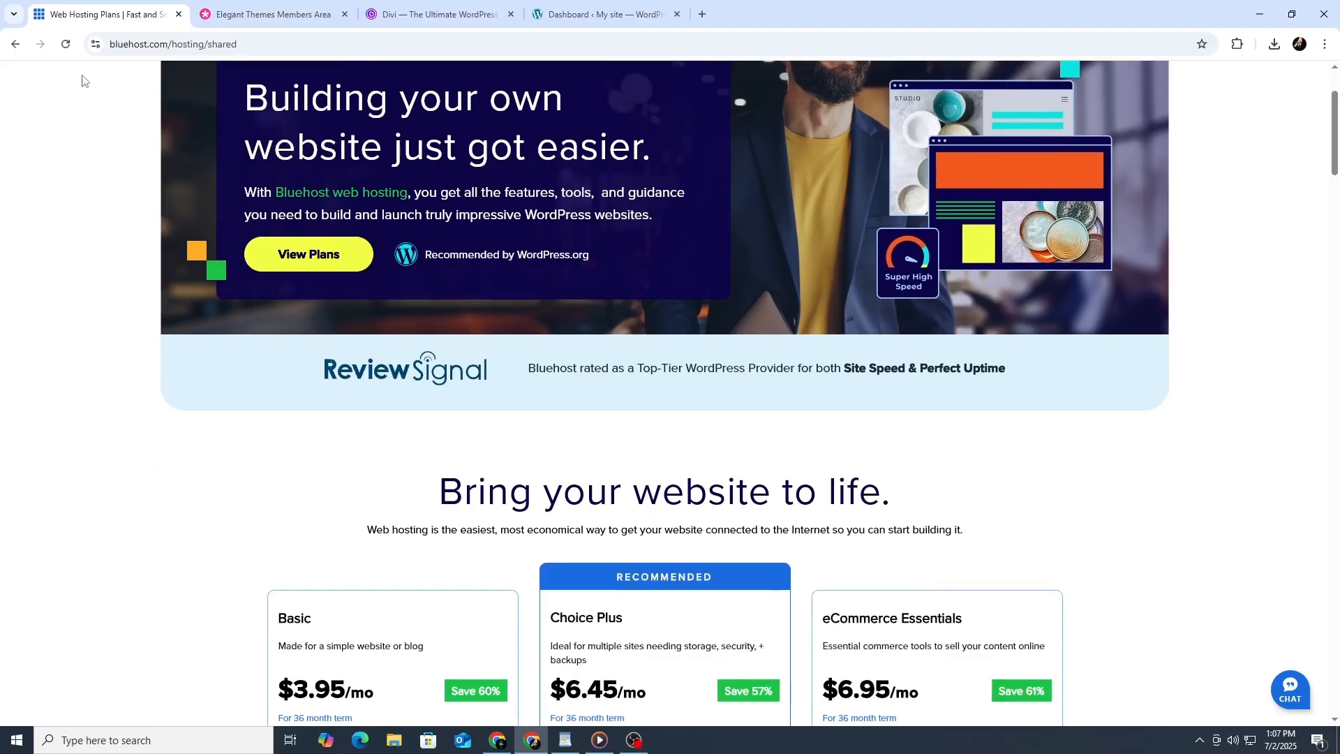
scroll(79, 79, down, 6)
scroll(76, 84, down, 2)
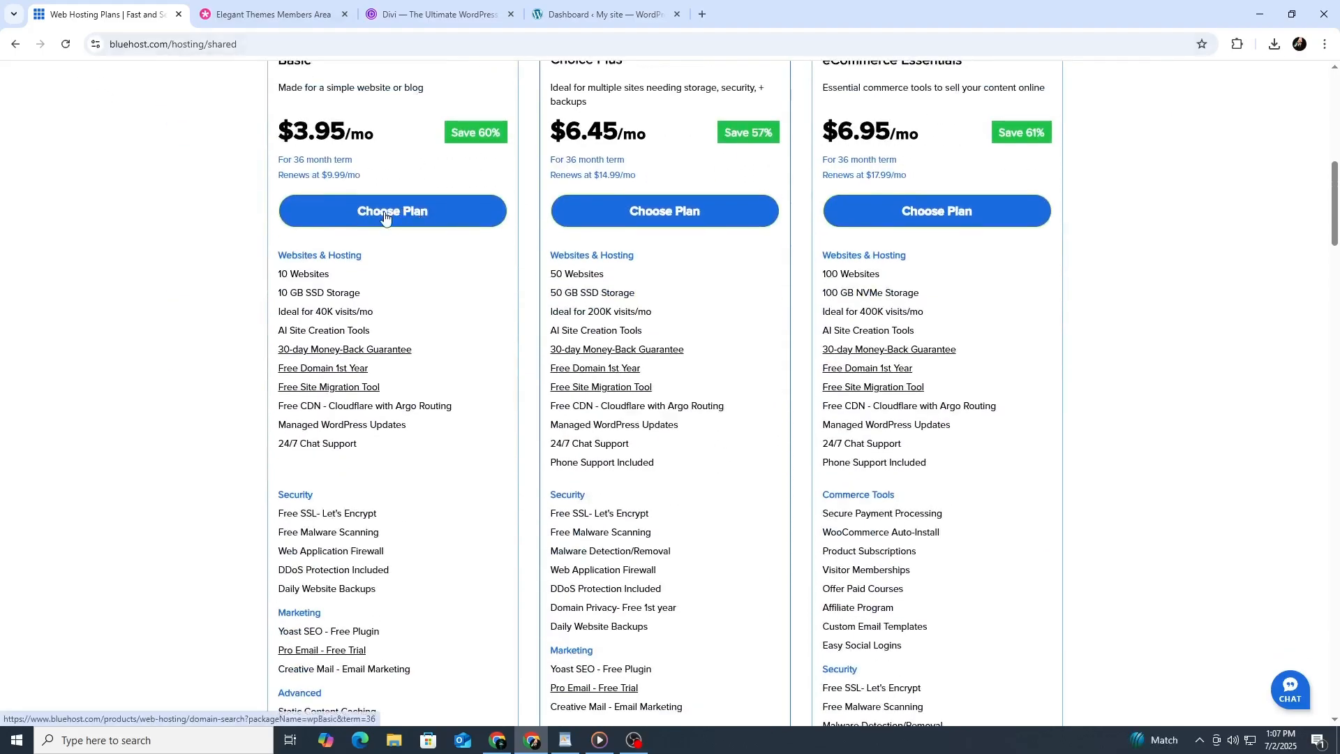
click(388, 216)
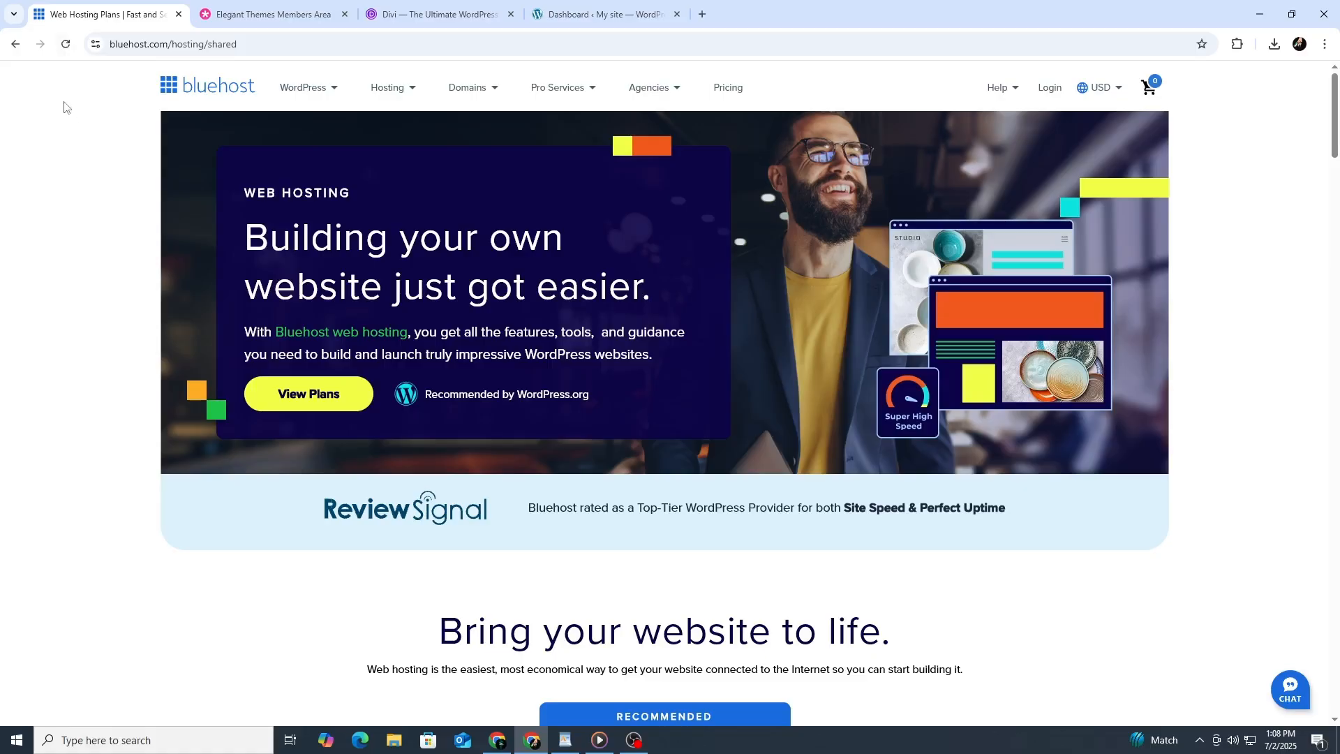
- In the WordPress admin, continue past the sandbox notice to the posts list and move the "Hello world!" post to the trash
click(623, 20)
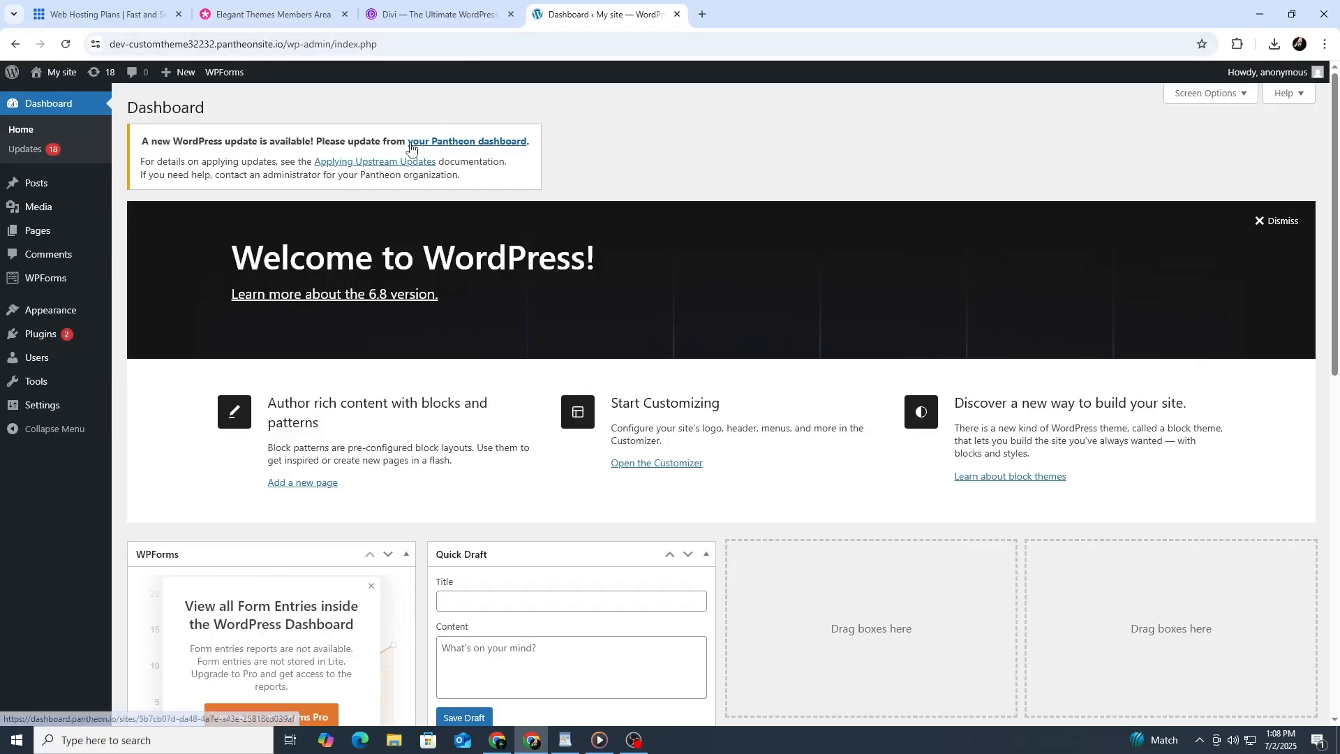
mouse_move(102, 179)
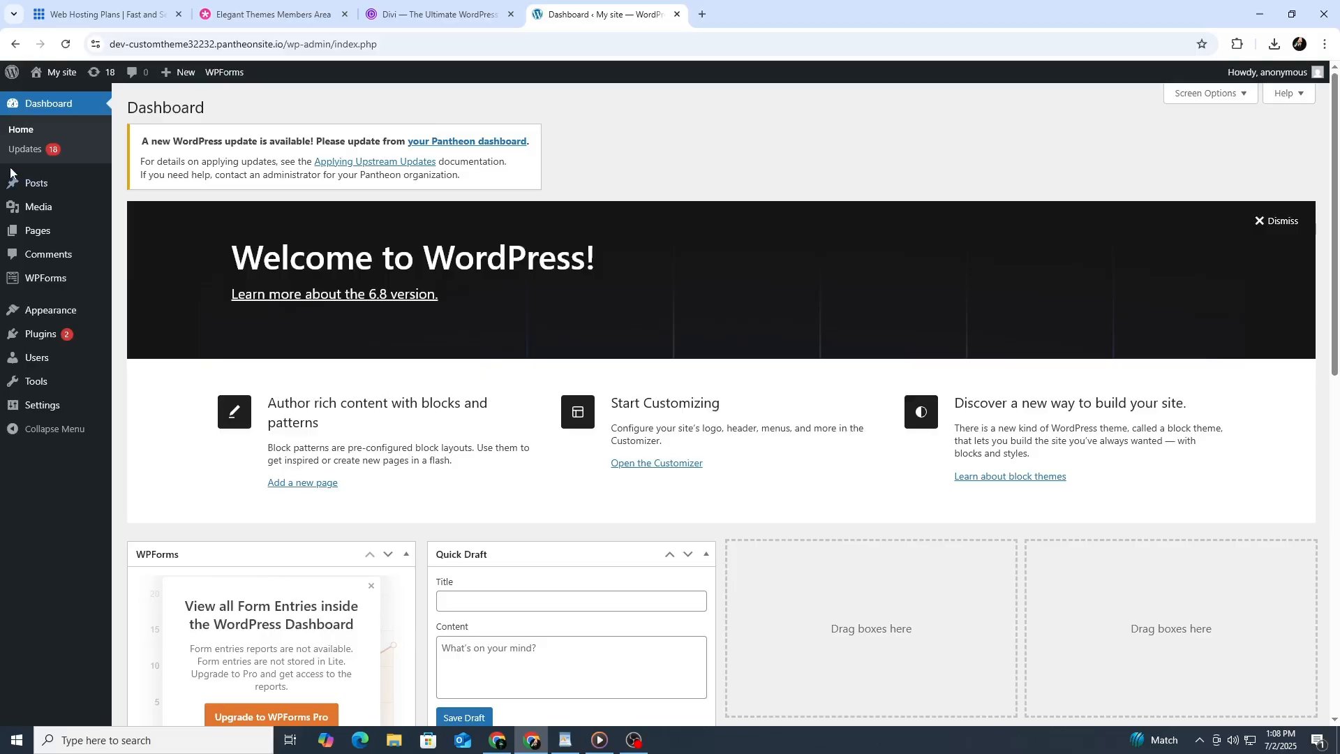
mouse_move(41, 183)
click(156, 189)
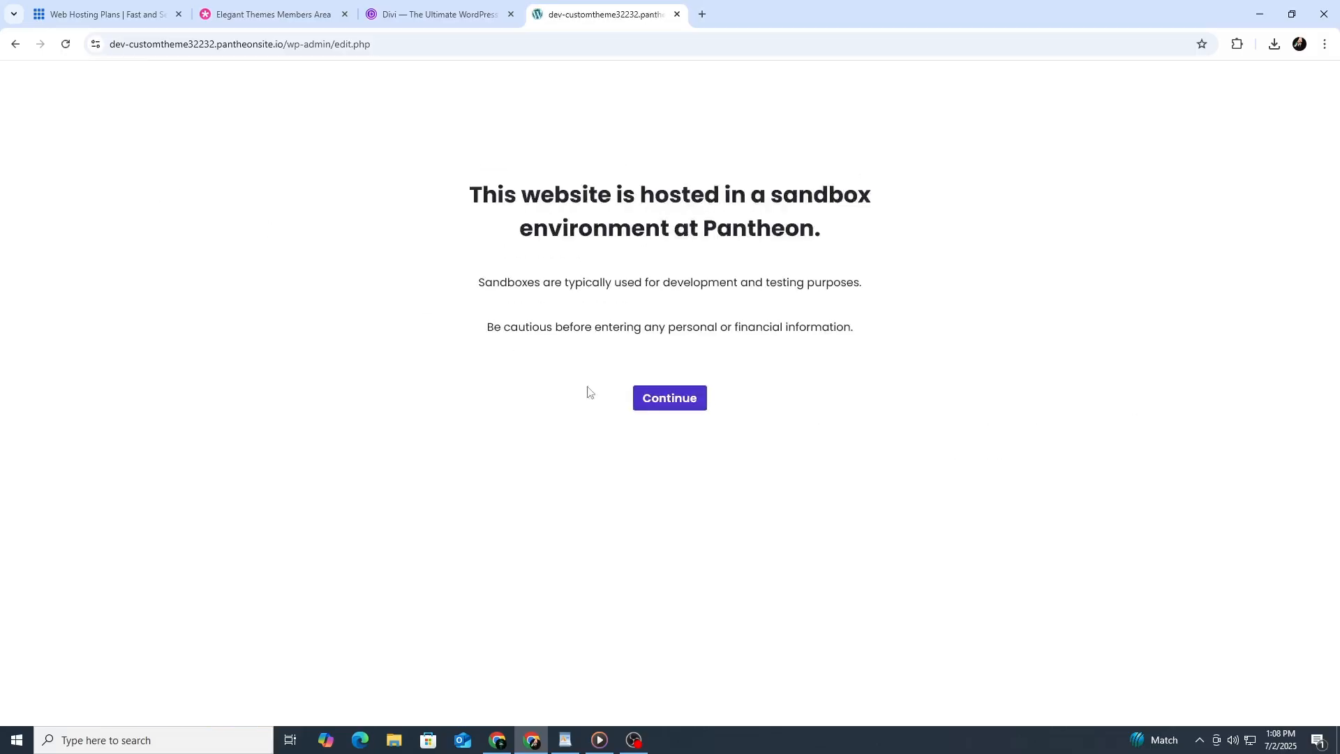
click(640, 401)
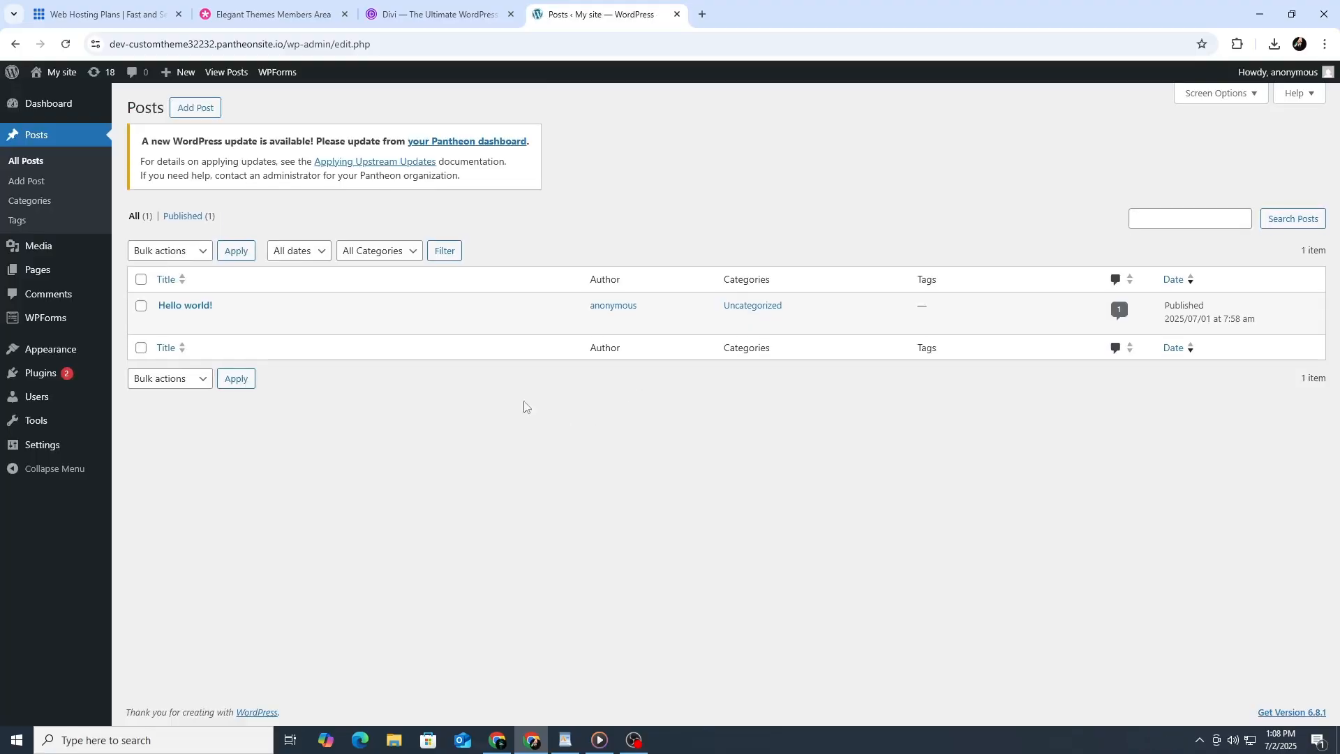
click(237, 321)
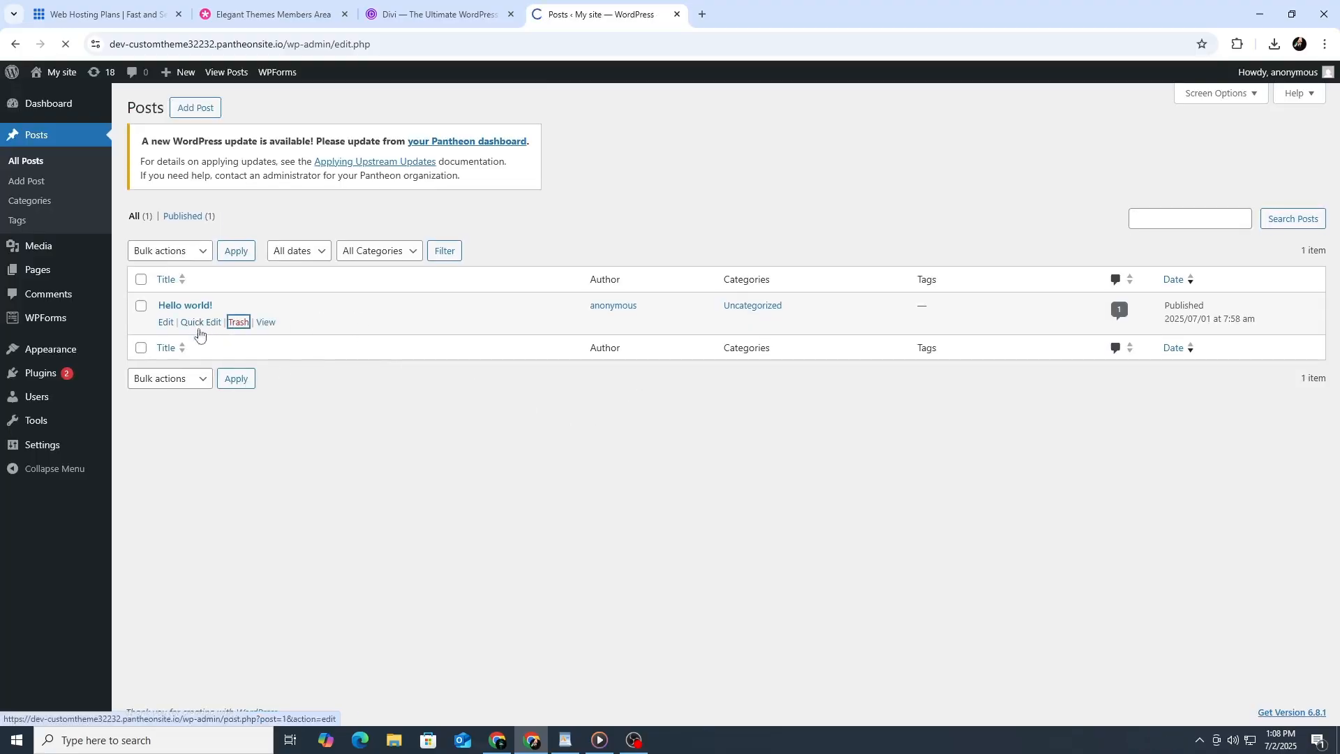
- Delete the Hello Dolly plugin from the installed plugins
mouse_move(44, 371)
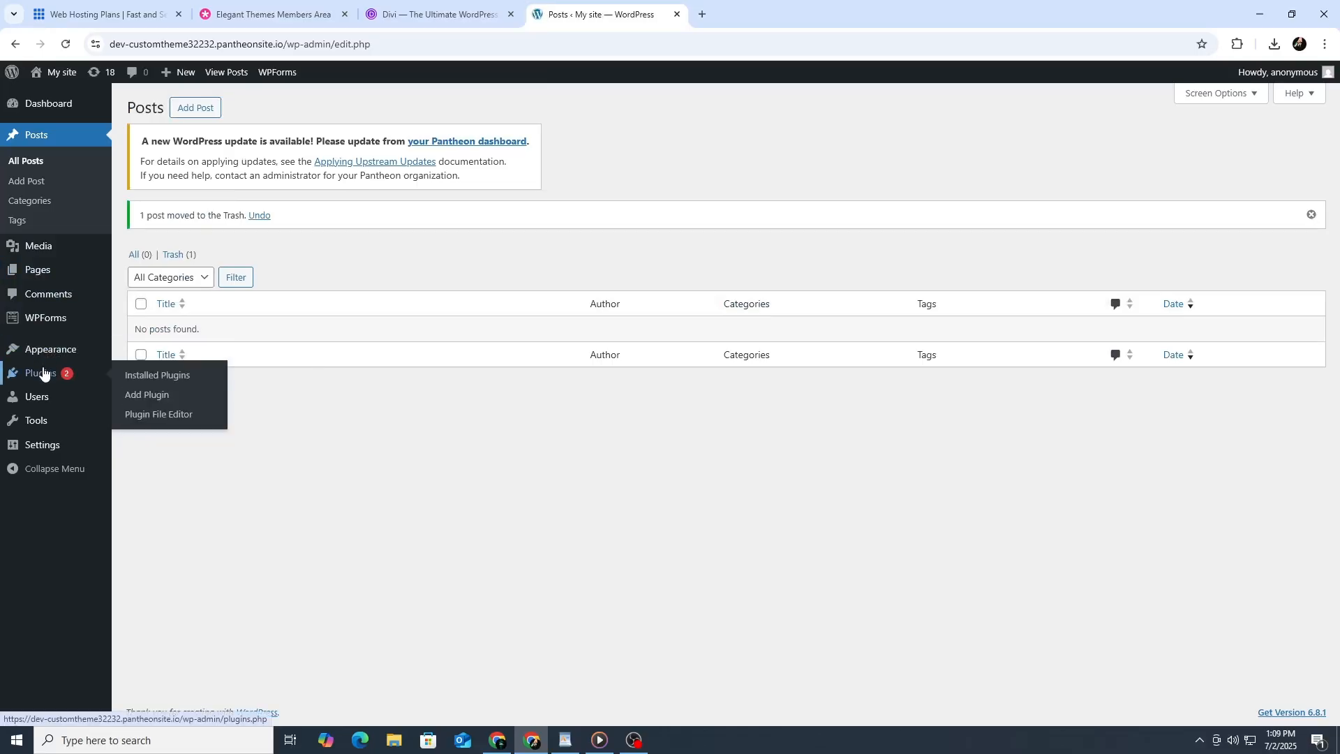
click(126, 373)
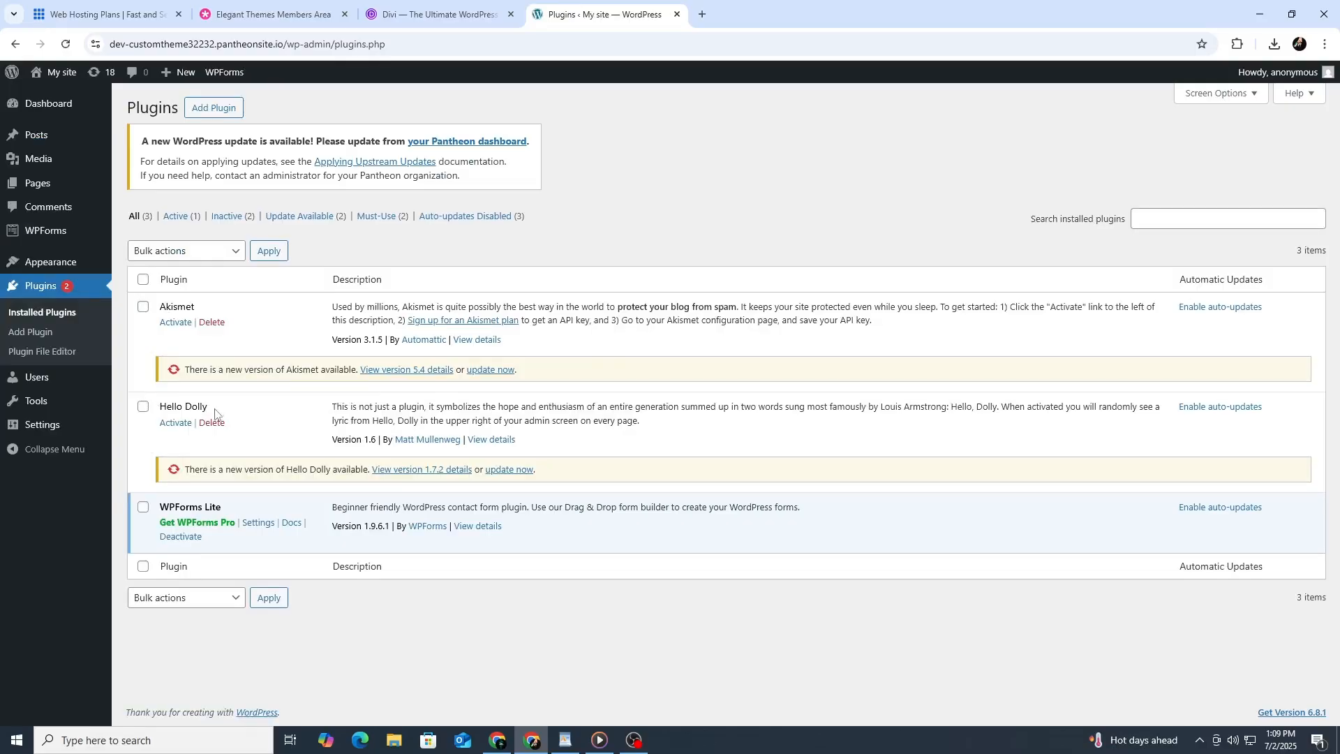
click(143, 406)
click(211, 423)
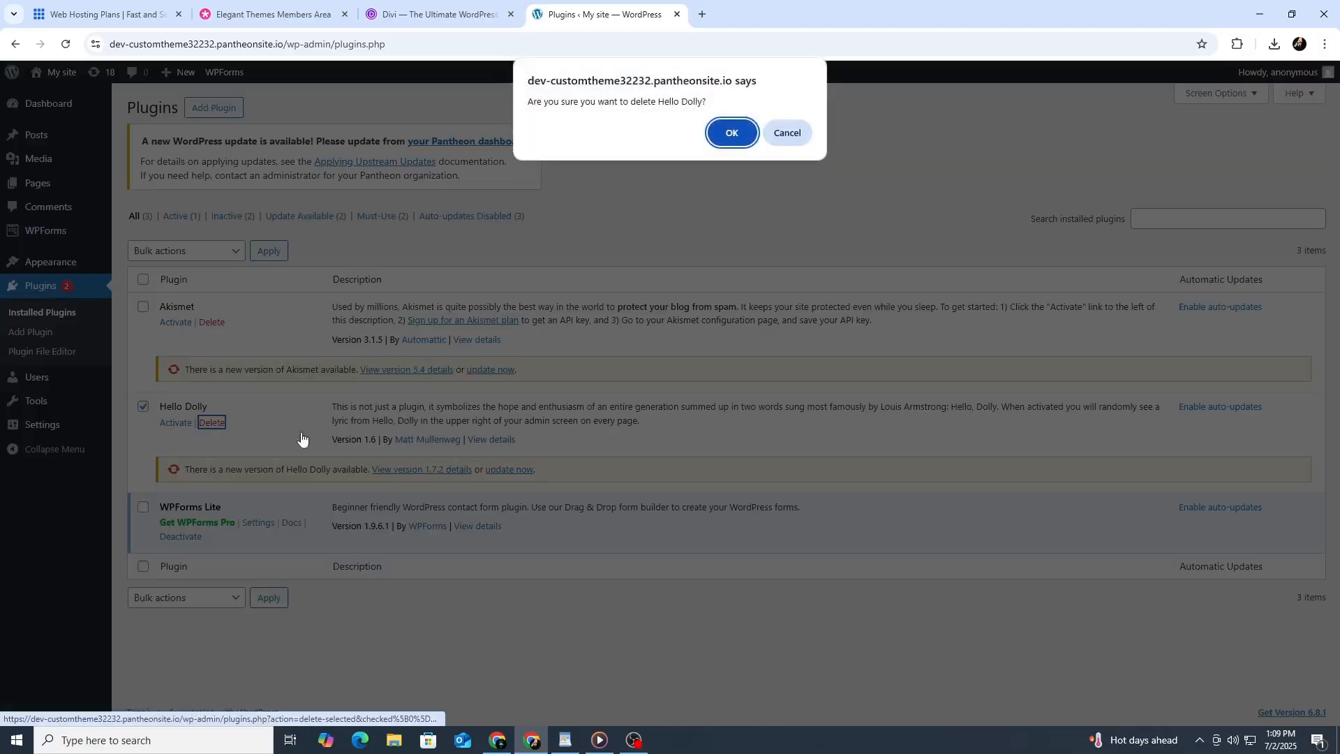
click(731, 133)
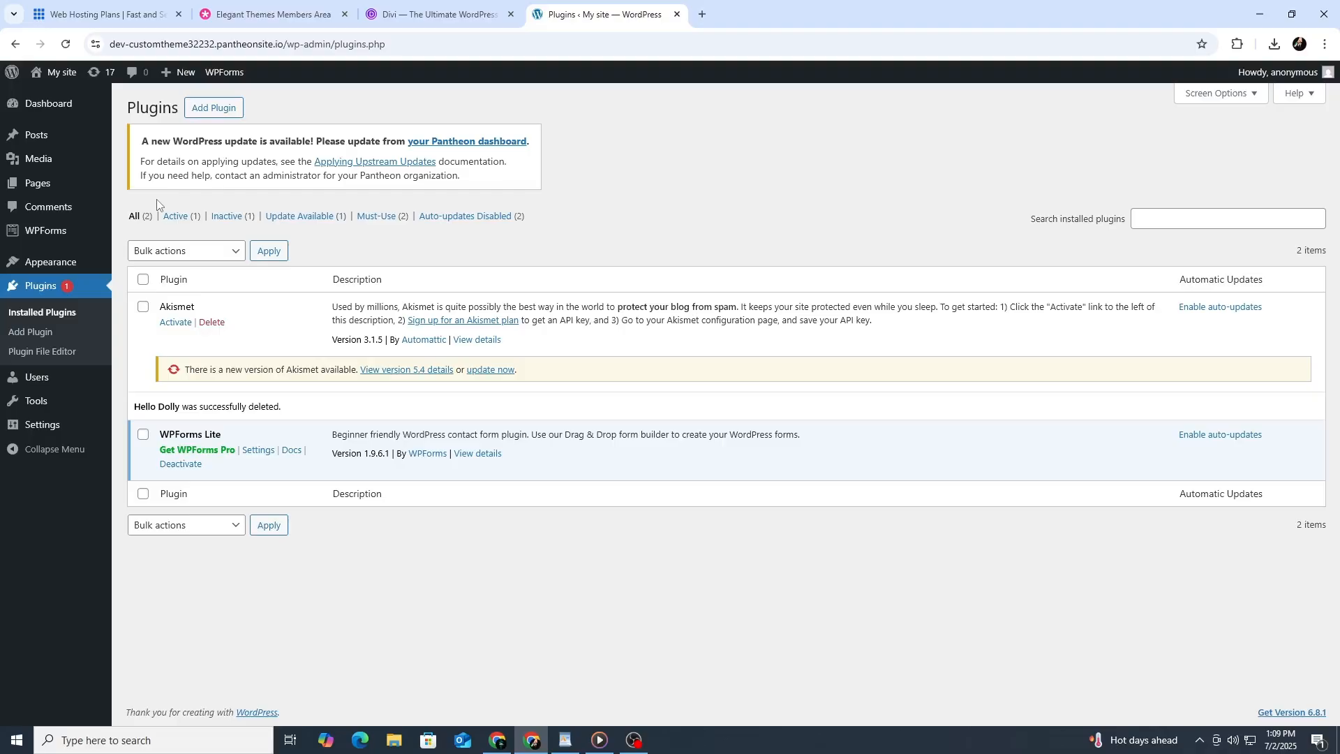
- Switch to the Elegant Themes Members Area and look over the Divi Theme and Divi Builder Plugin download options
click(283, 21)
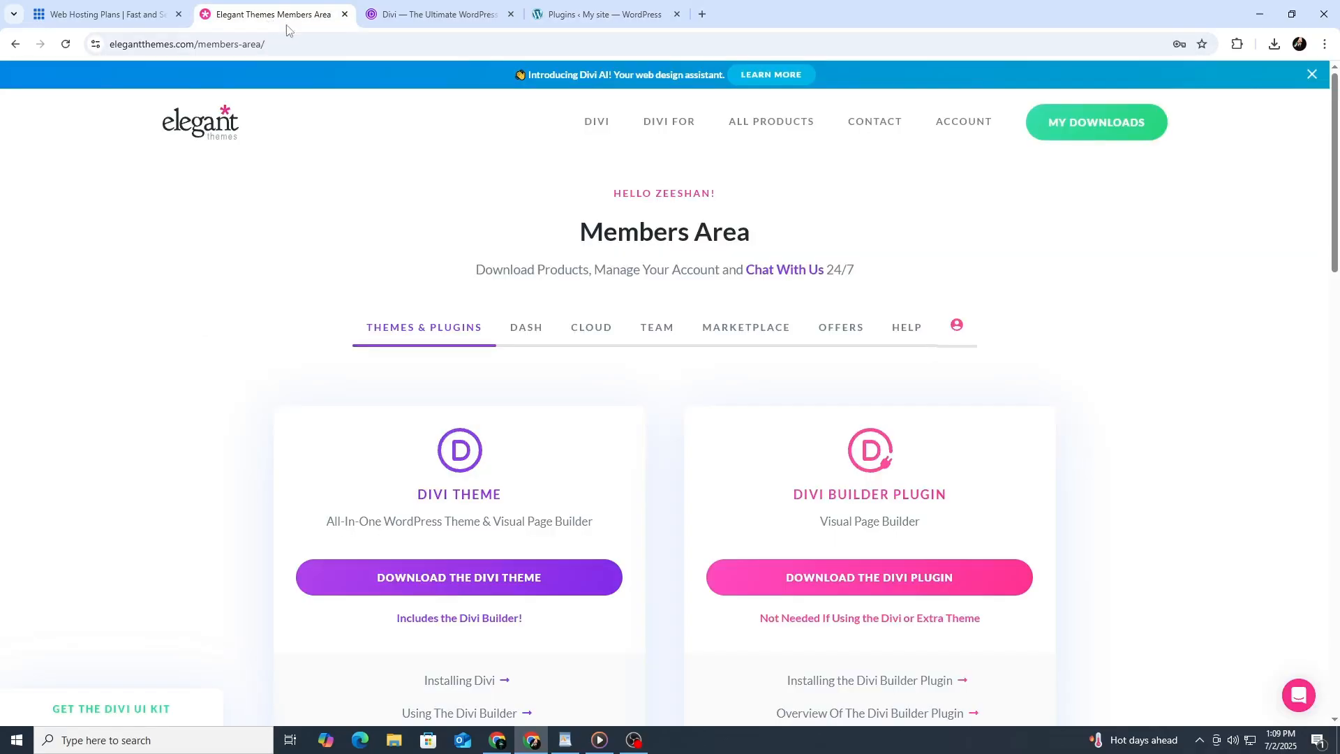
scroll(409, 234, down, 2)
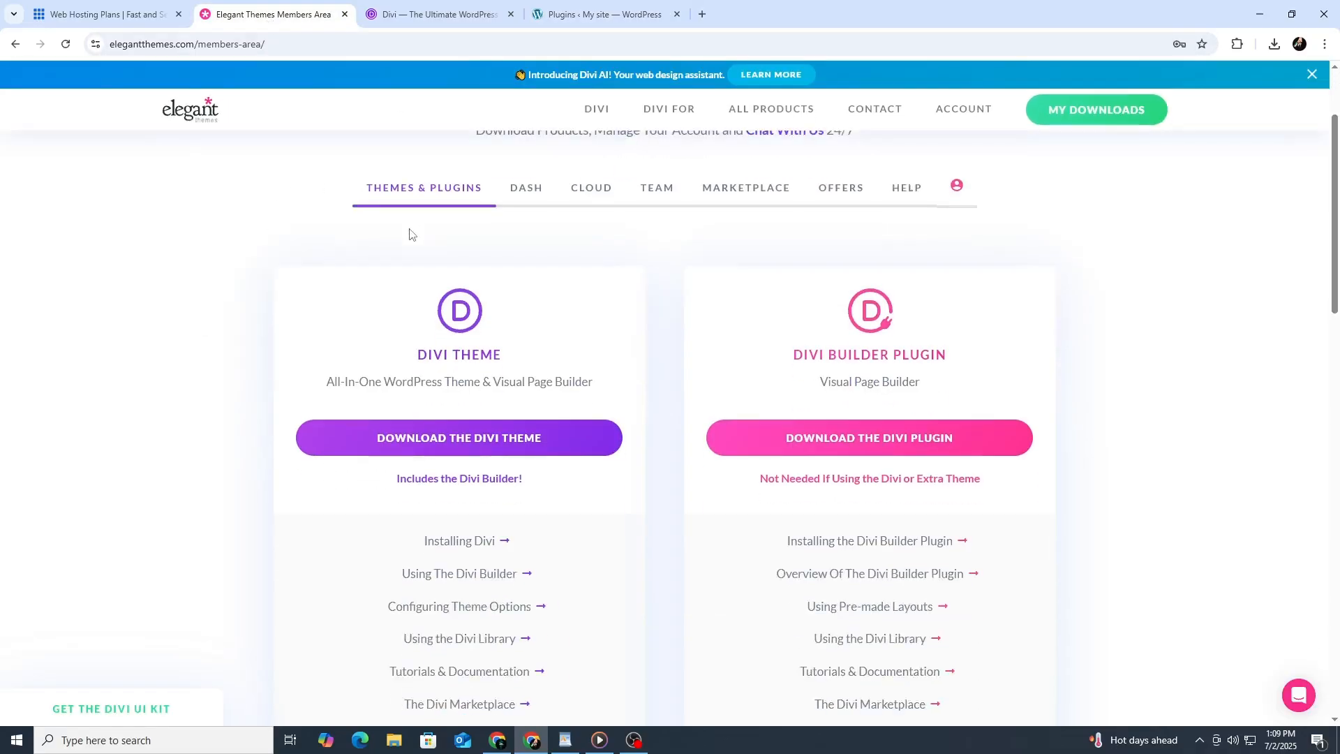
scroll(409, 235, up, 2)
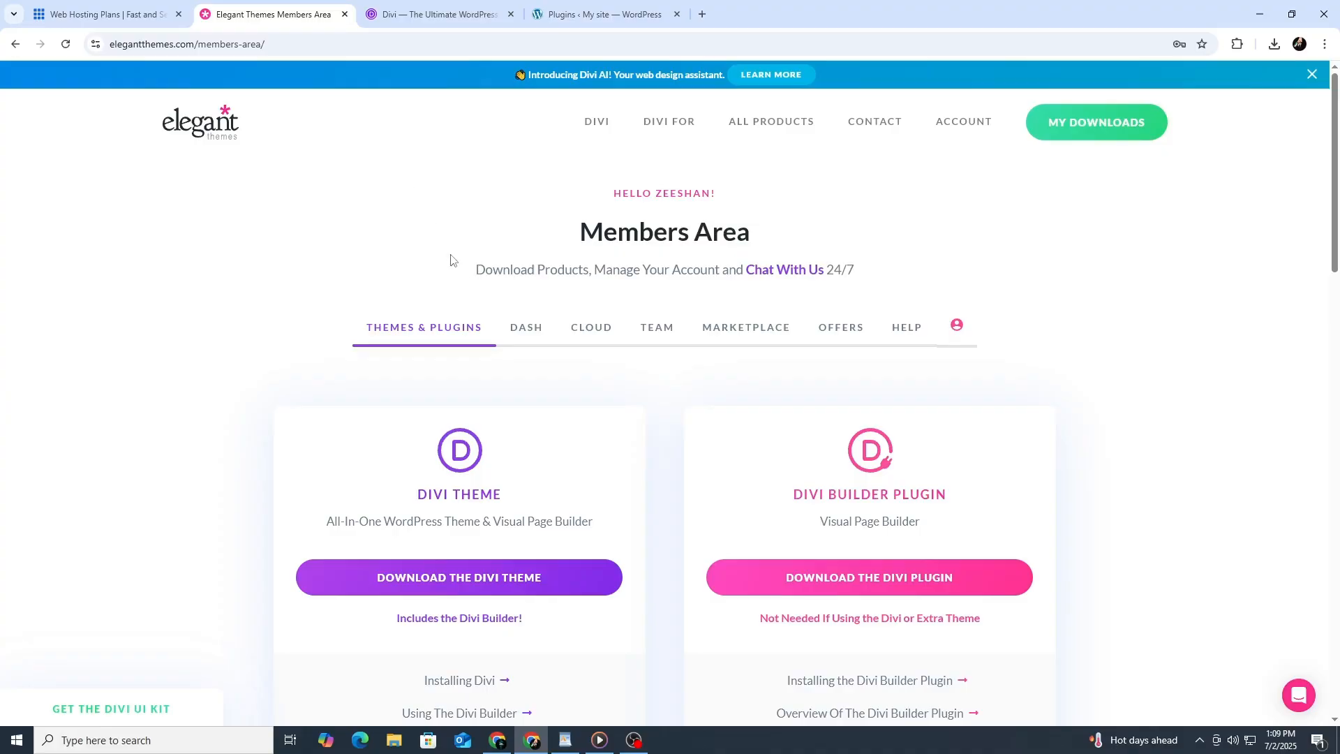
scroll(483, 298, down, 4)
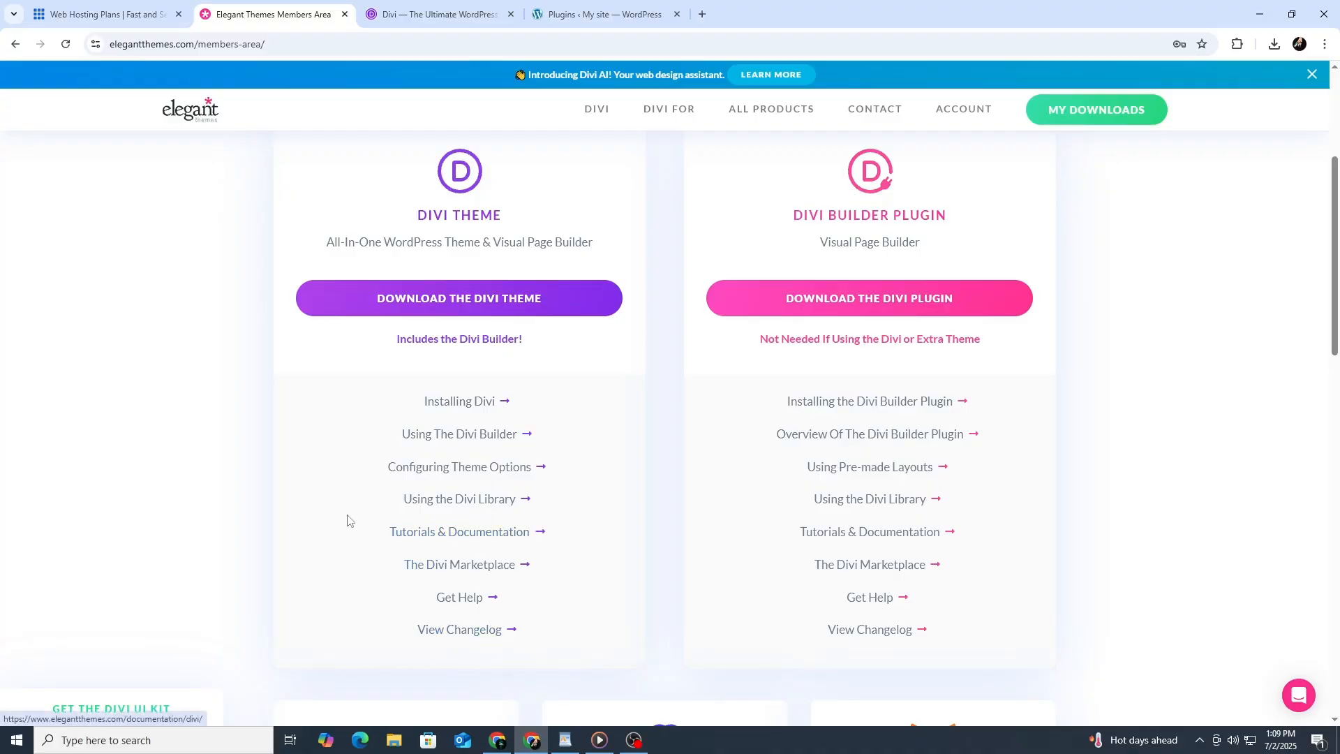
- Look through the theme and plugin downloads in the Members Area and dismiss the Divi AI announcement banner
scroll(342, 517, down, 4)
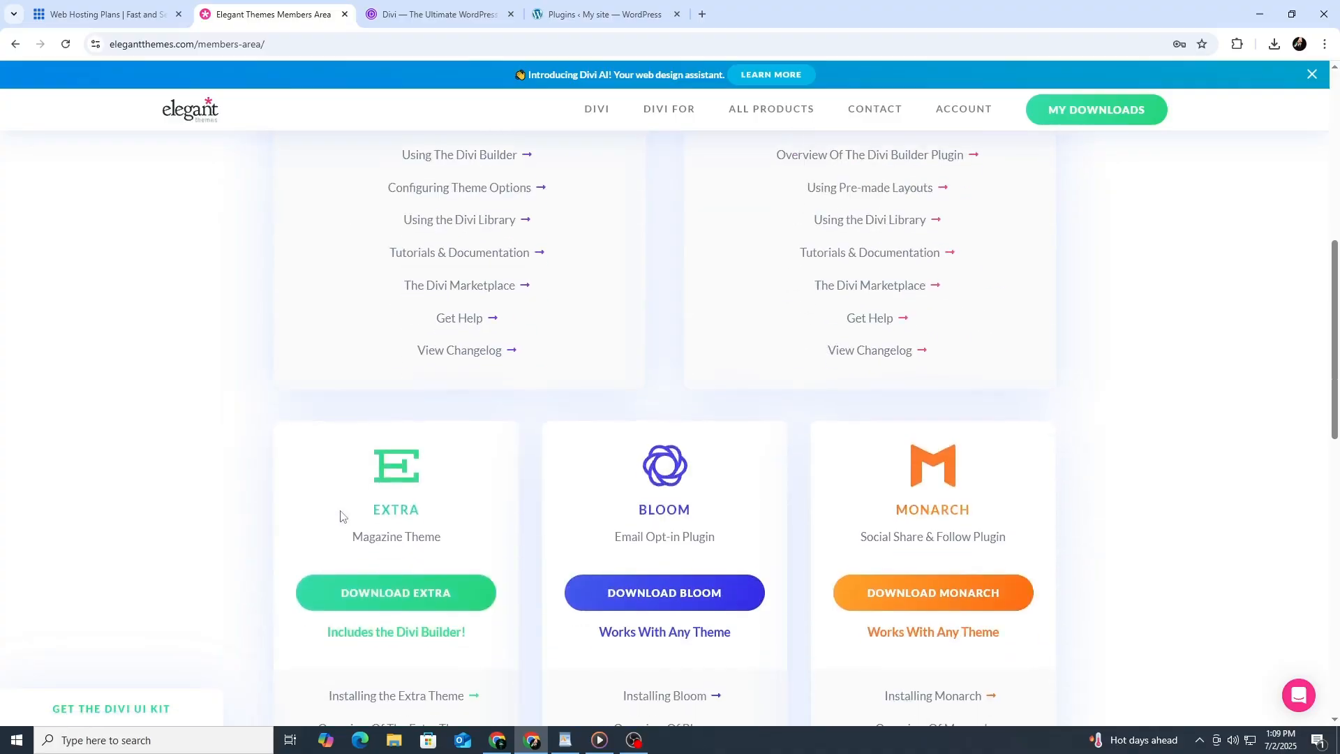
scroll(339, 512, up, 8)
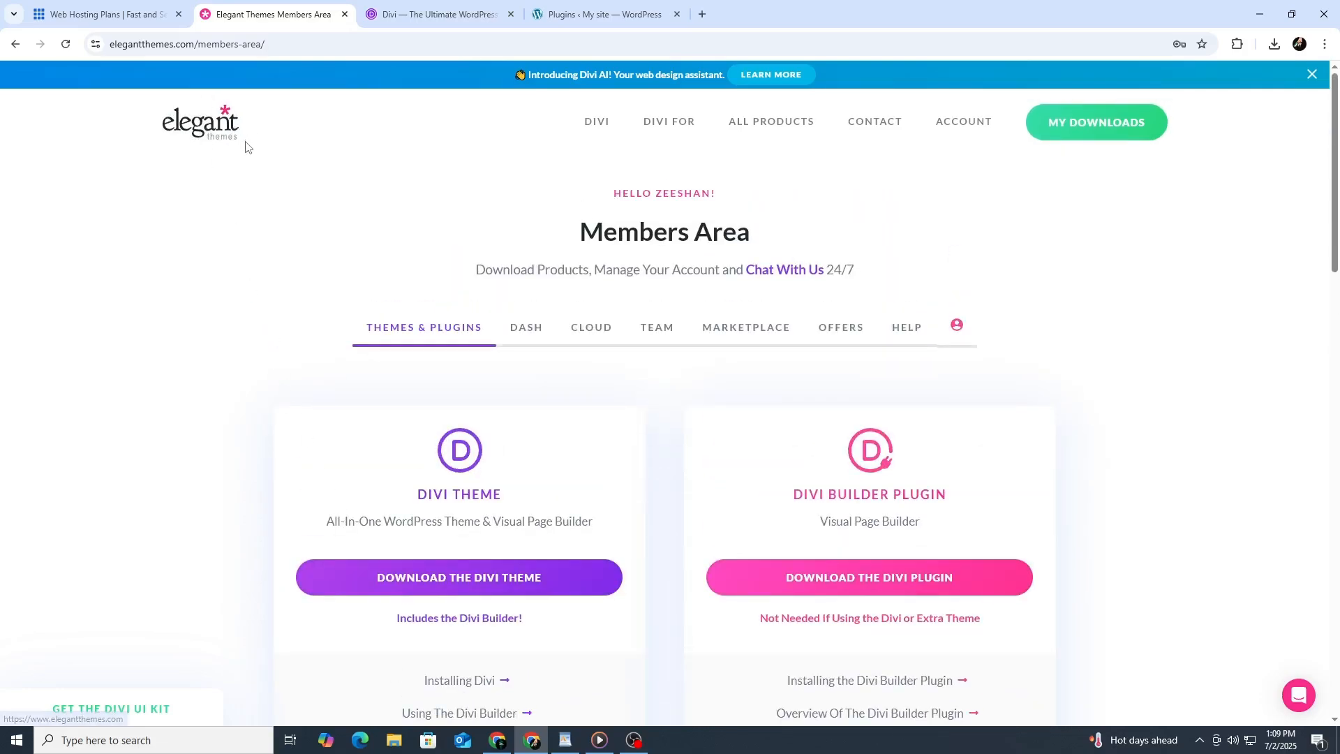
click(1312, 77)
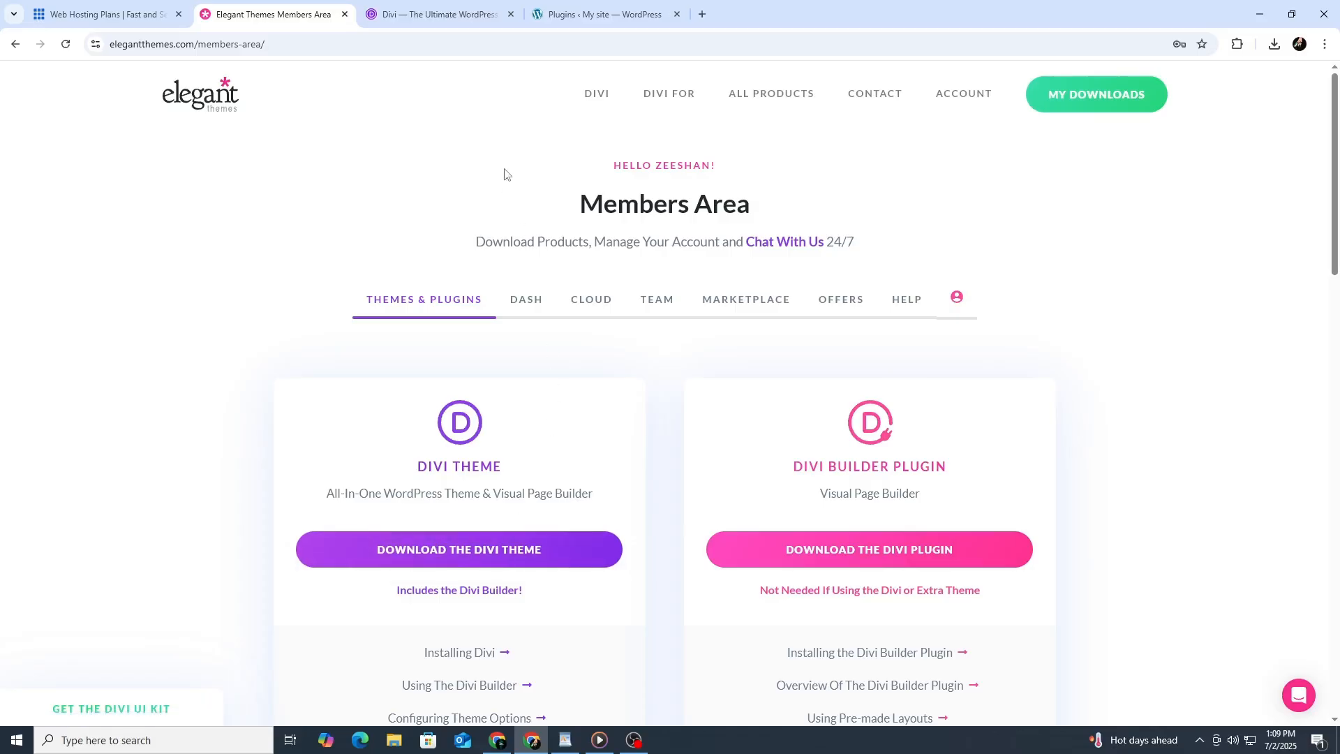
- Return to the WordPress admin and bring up the form for uploading a new theme as a zip file
click(597, 14)
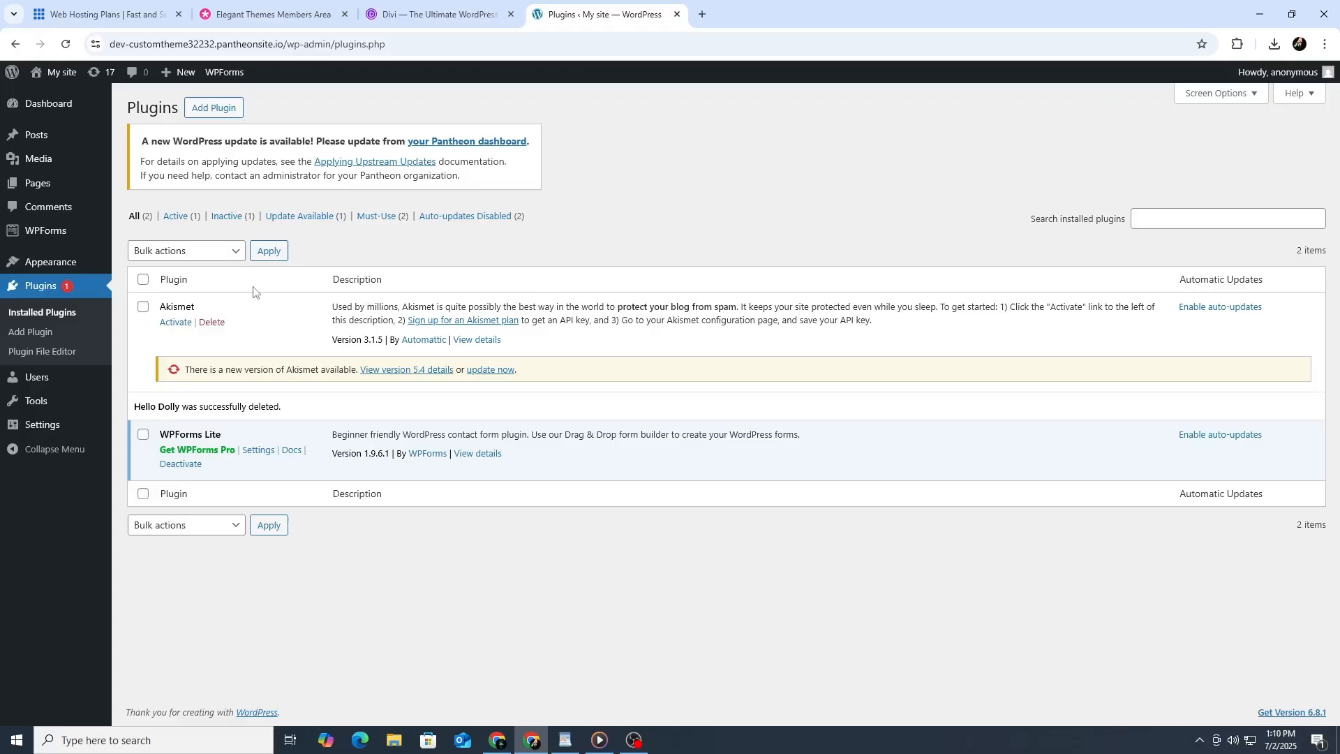
mouse_move(71, 263)
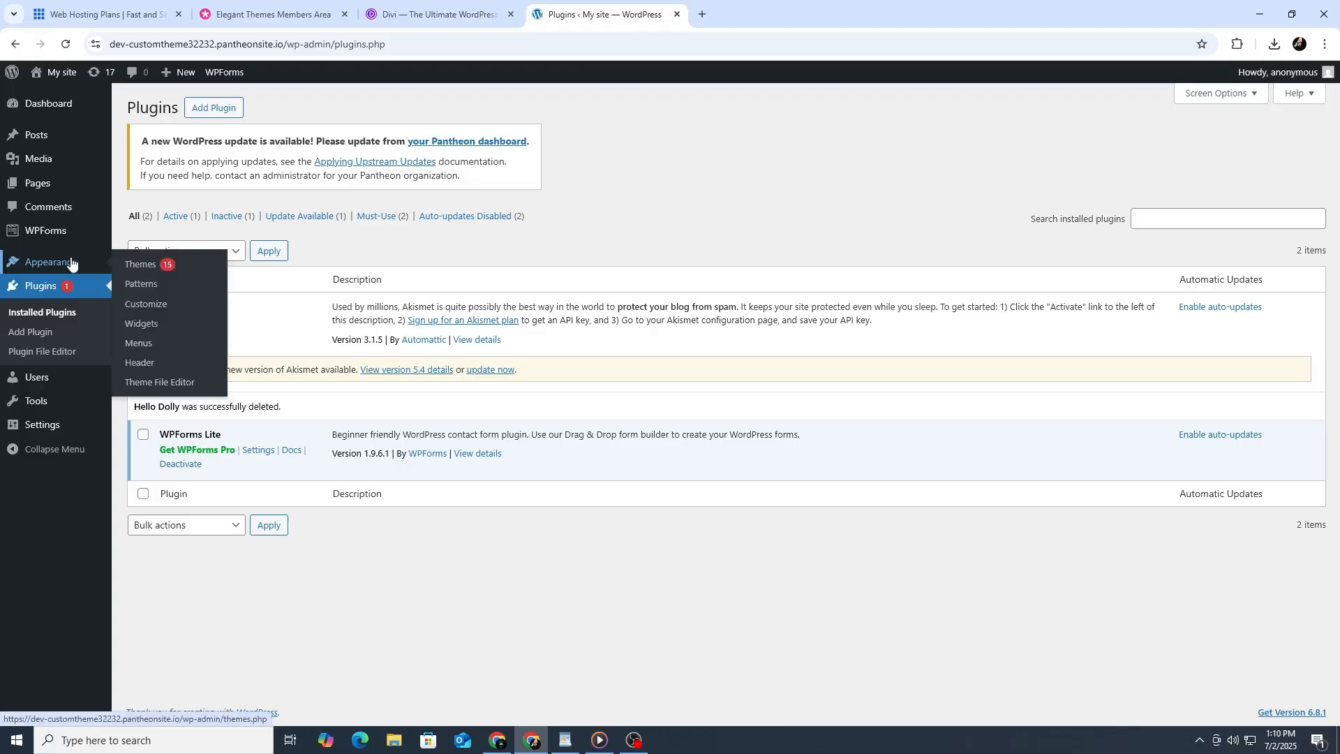
click(155, 271)
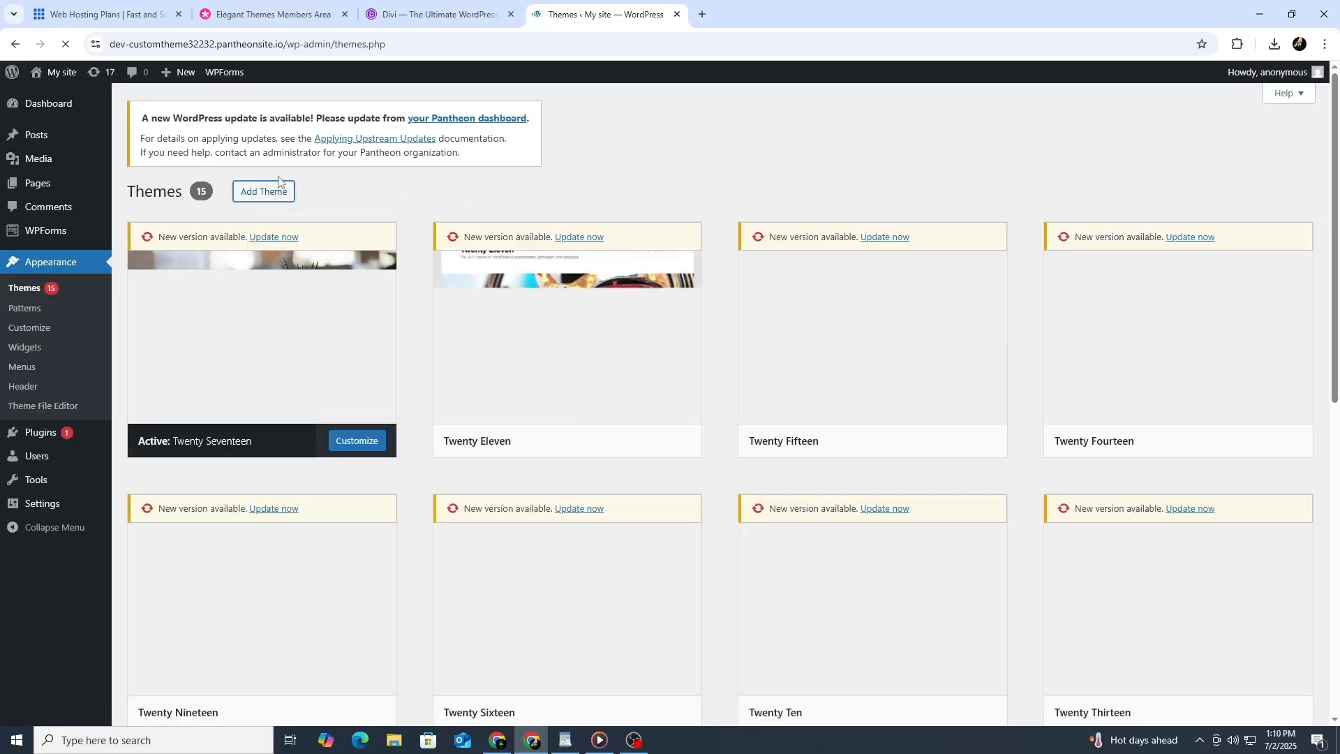
click(256, 197)
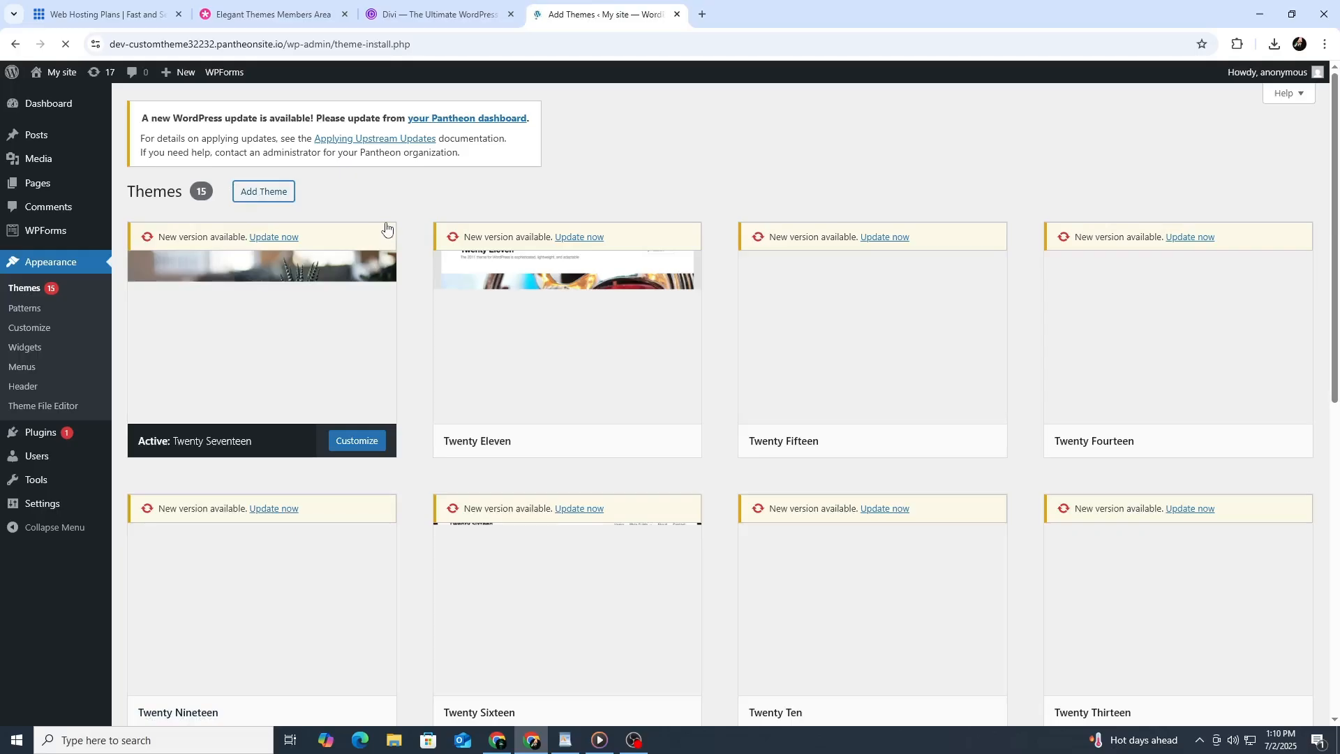
click(290, 110)
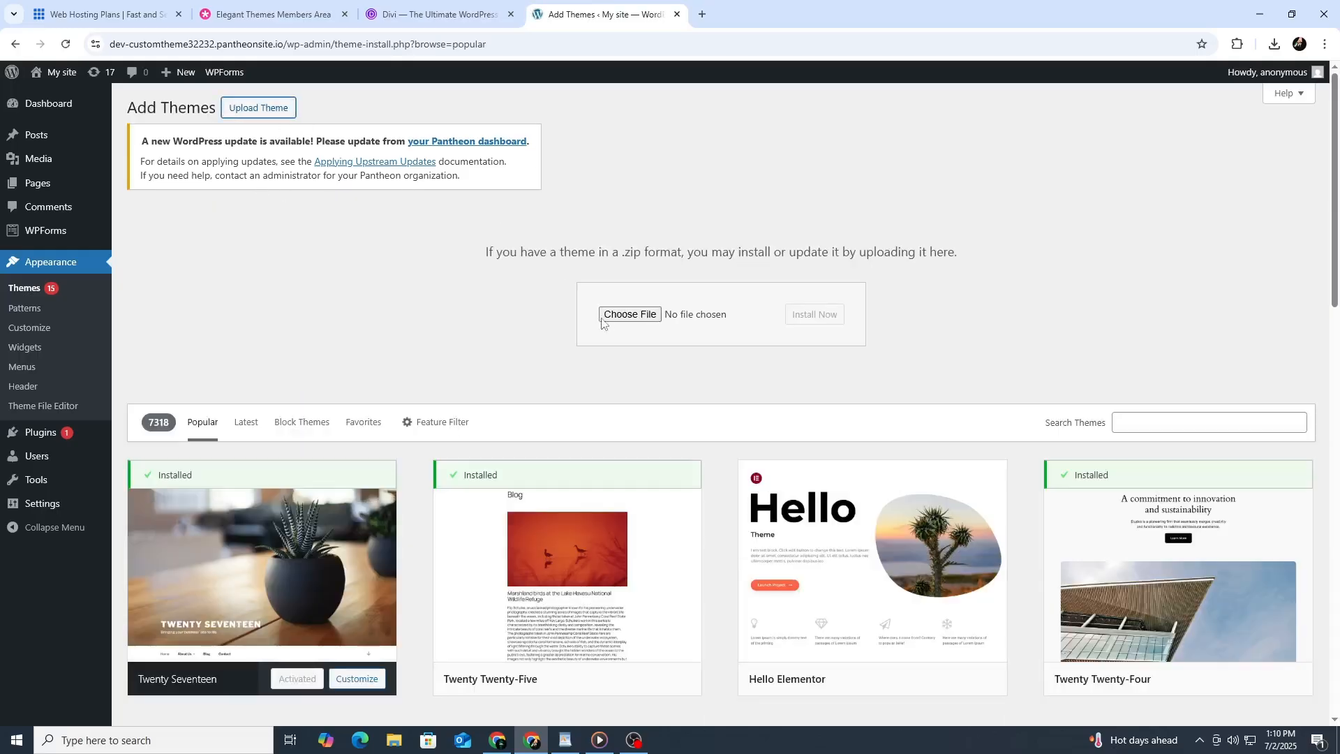
- Upload and install Divi.zip from the Downloads folder and activate the theme
click(628, 315)
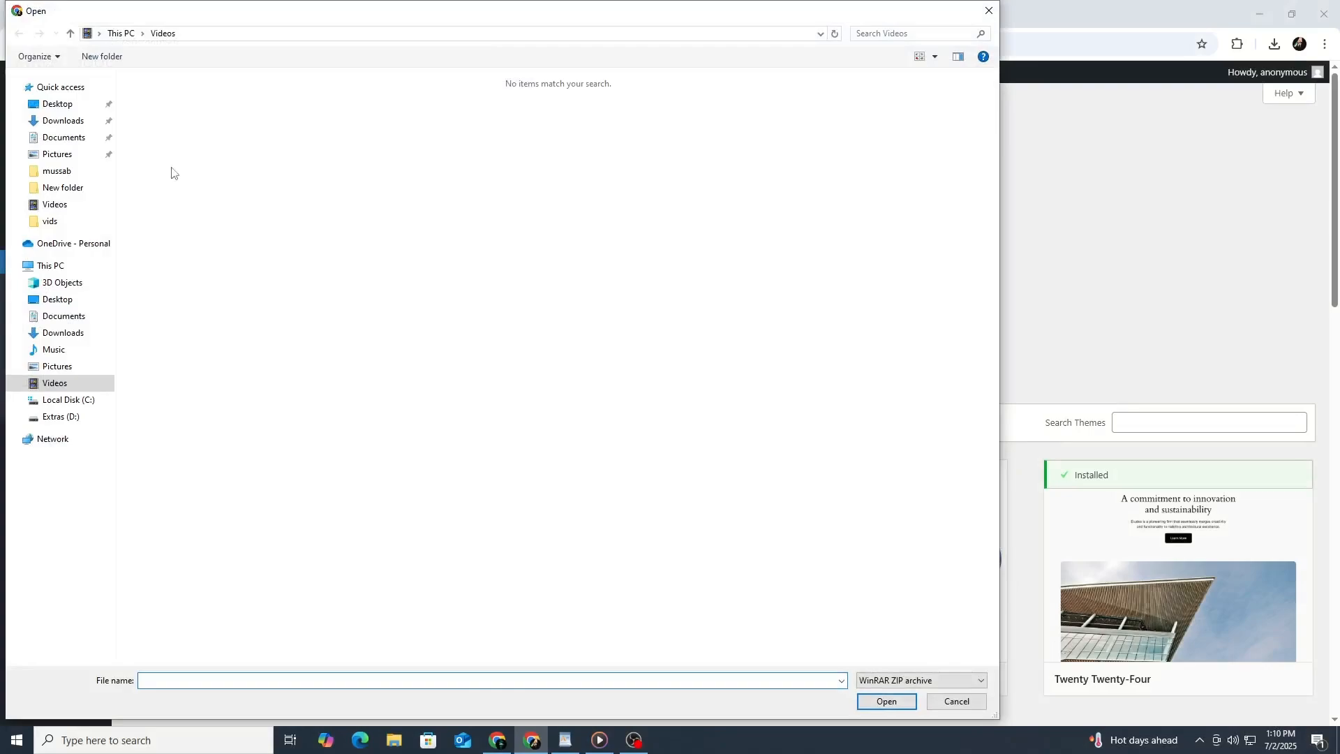
click(63, 333)
click(320, 117)
click(886, 701)
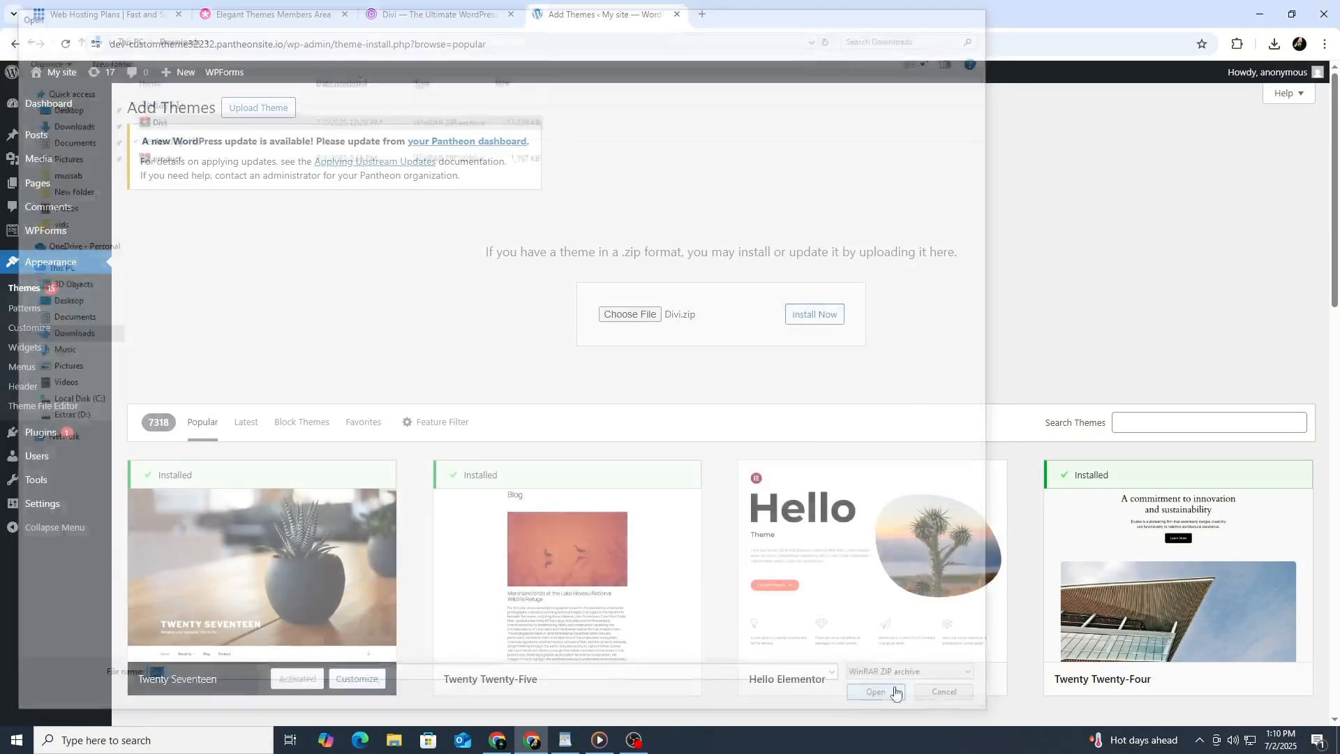
click(816, 315)
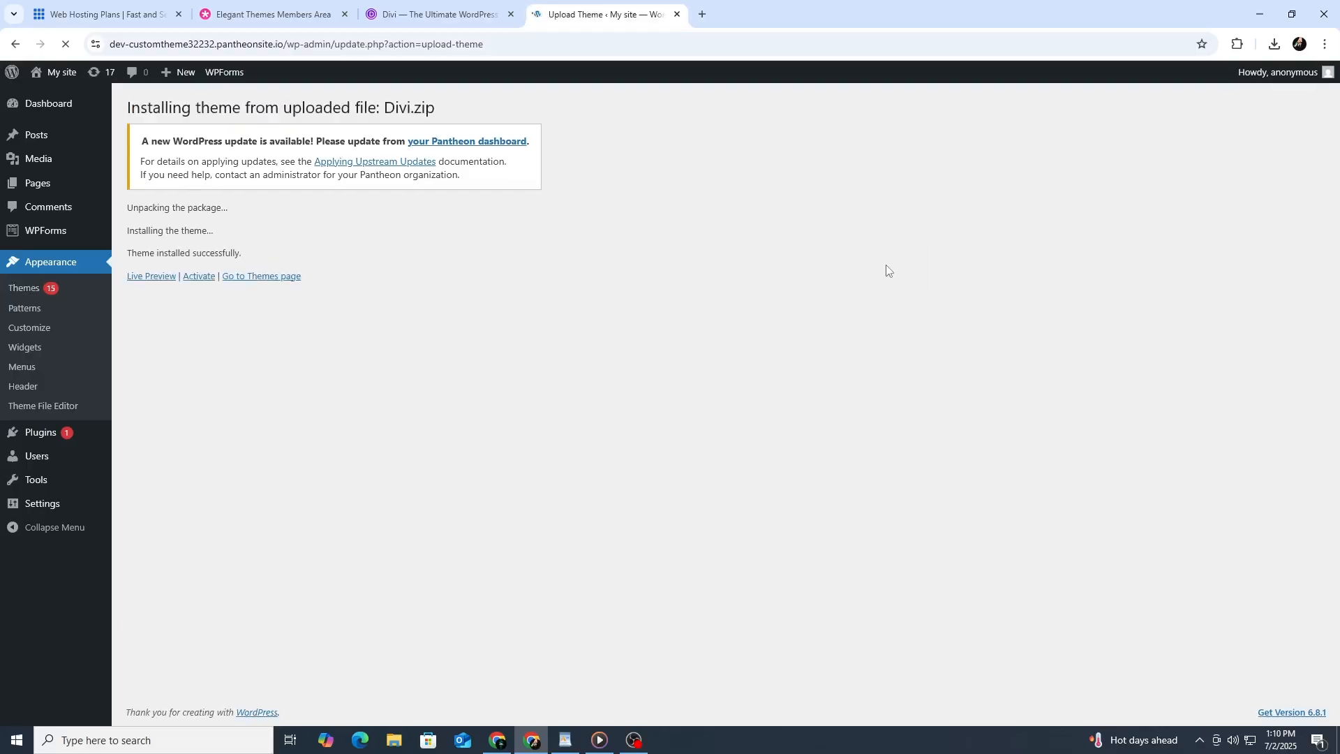
click(205, 281)
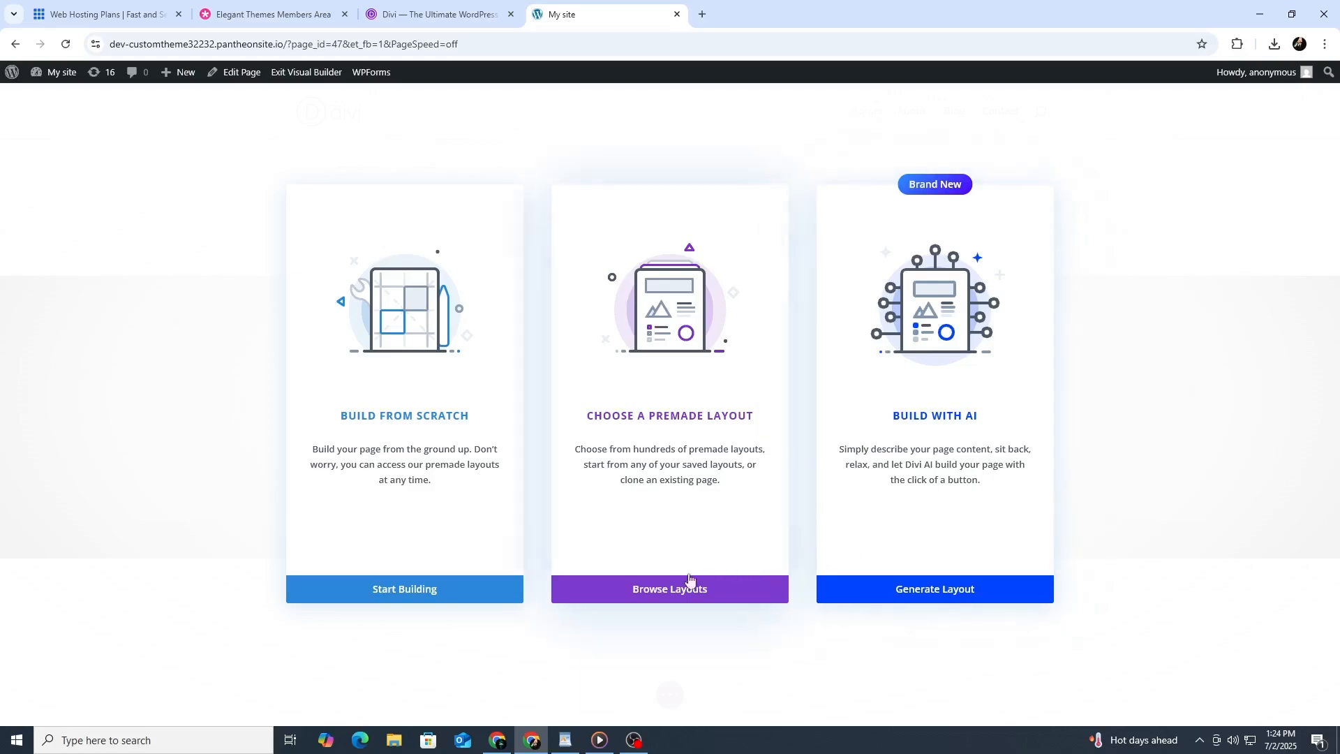
- Browse the premade Divi layouts for the new page, open the Psychology Landing Page details and publish the page
click(660, 591)
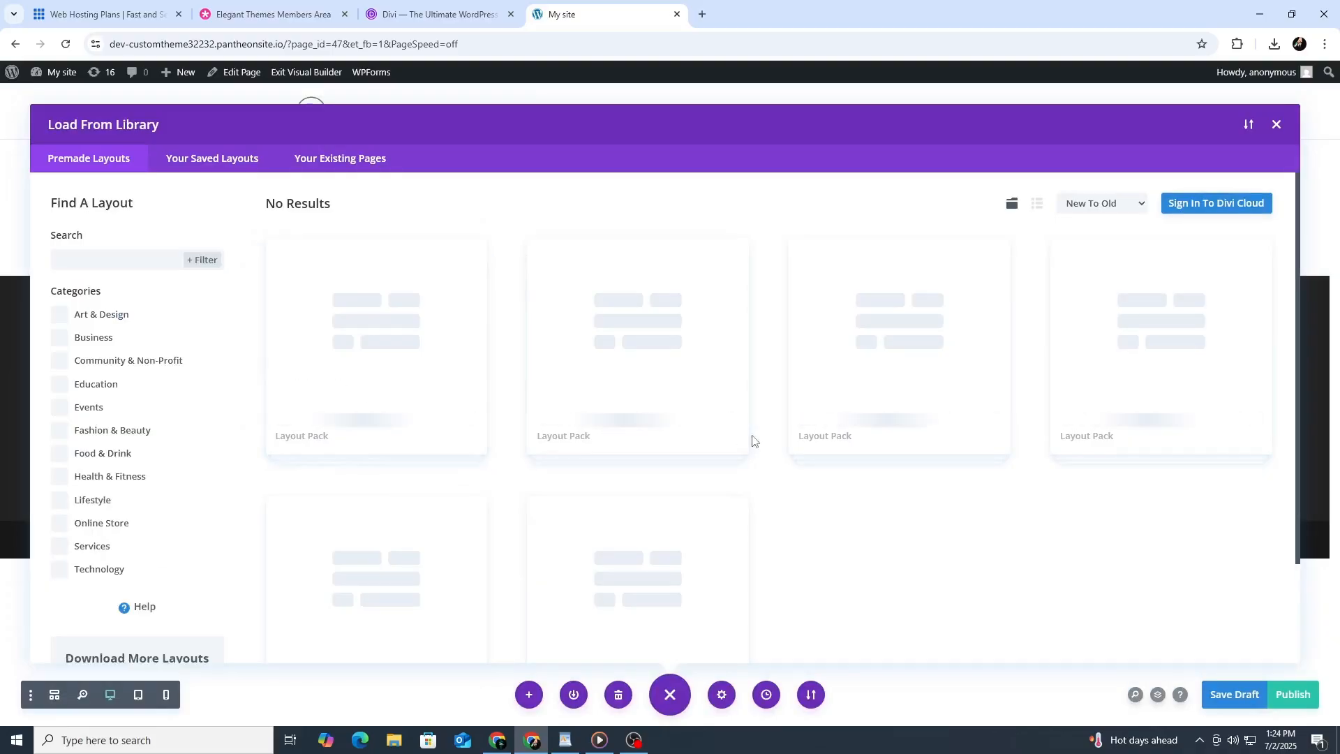
scroll(754, 443, down, 2)
scroll(755, 443, up, 2)
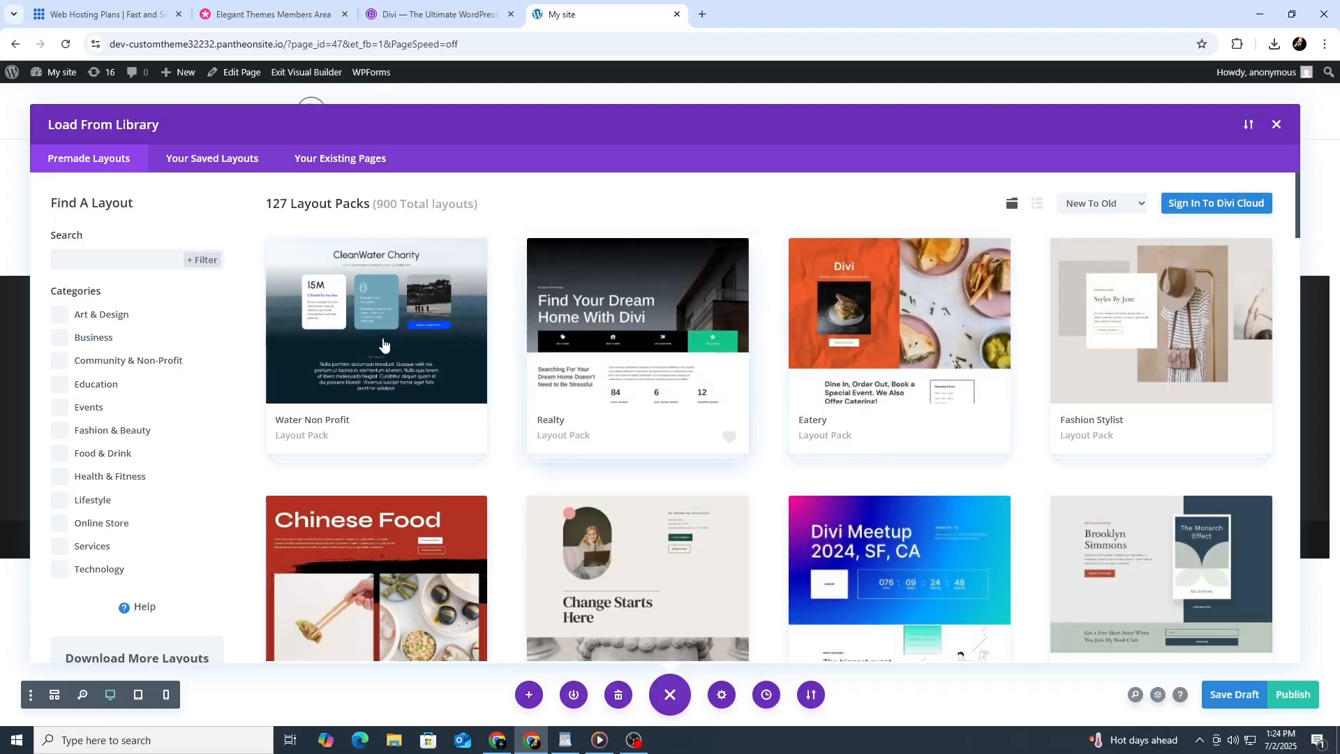
scroll(349, 414, down, 4)
click(631, 321)
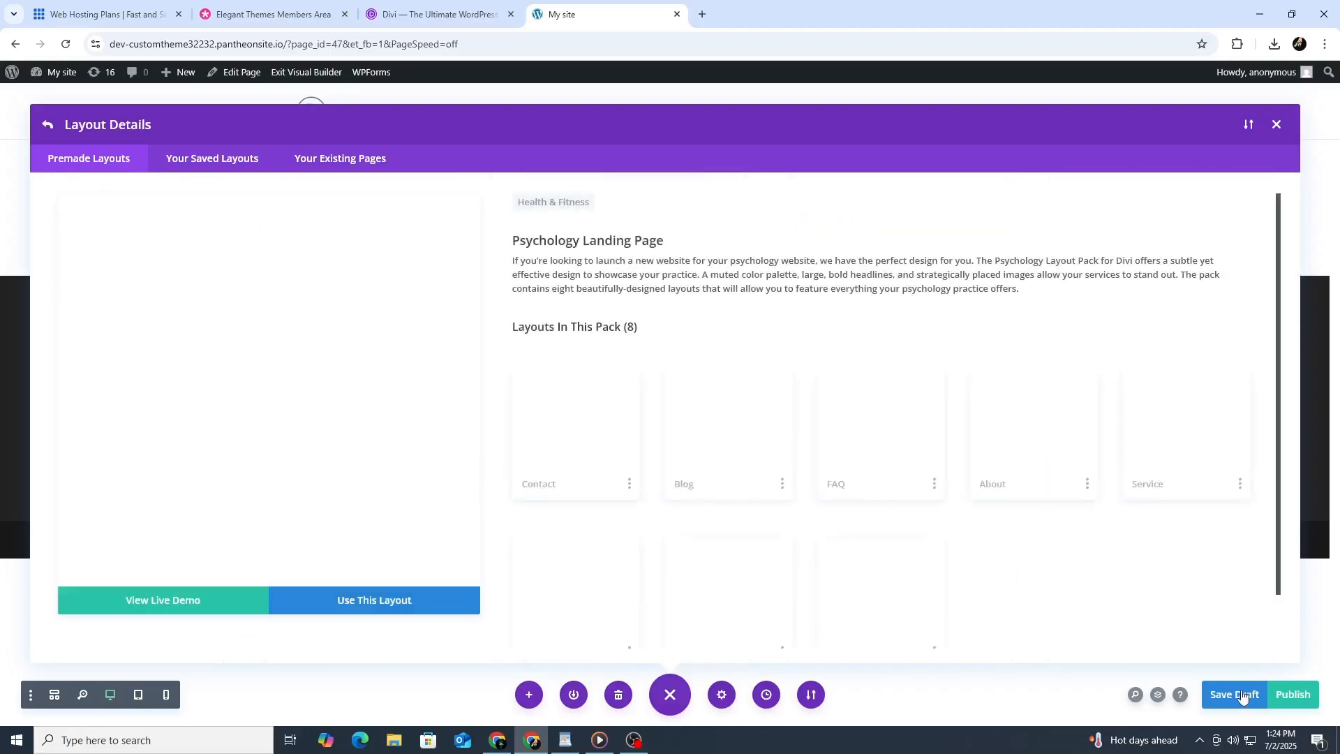
click(1287, 696)
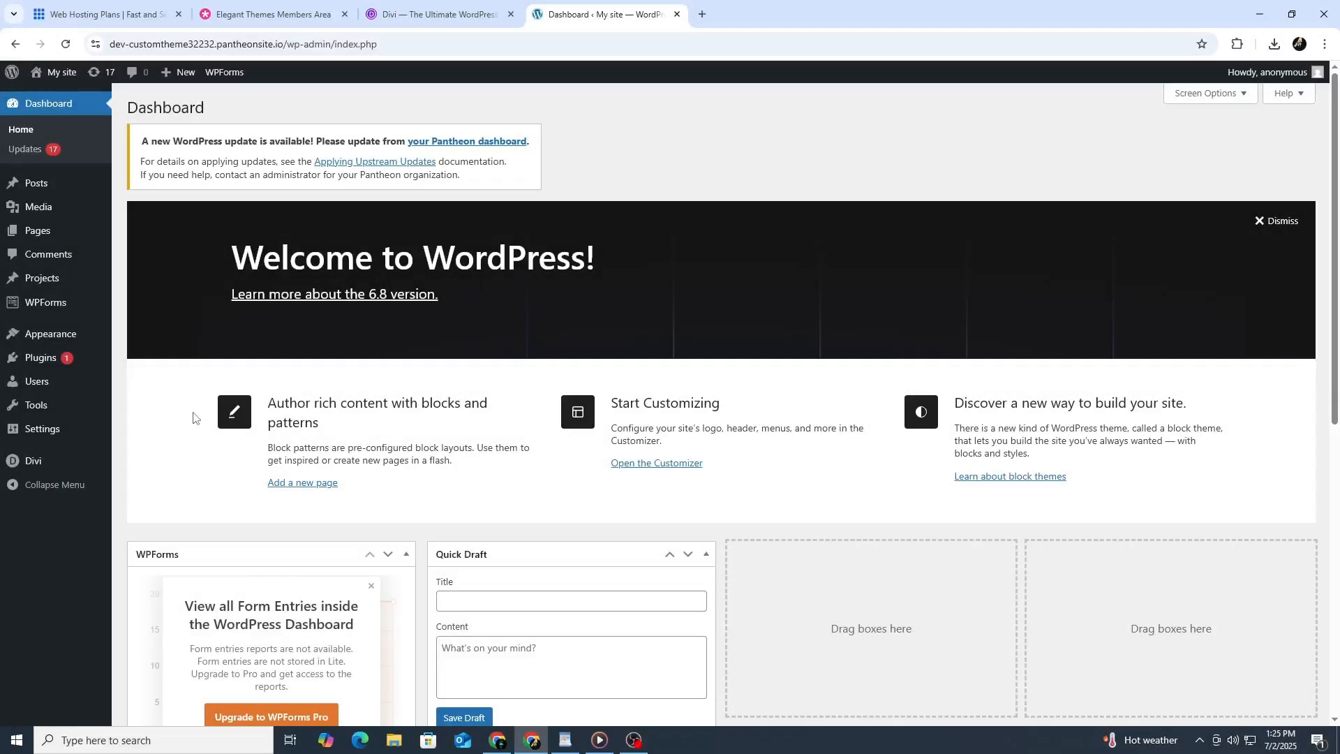
- In the Reading settings, set the homepage to a static page and pick "A homepage section" for it
mouse_move(70, 433)
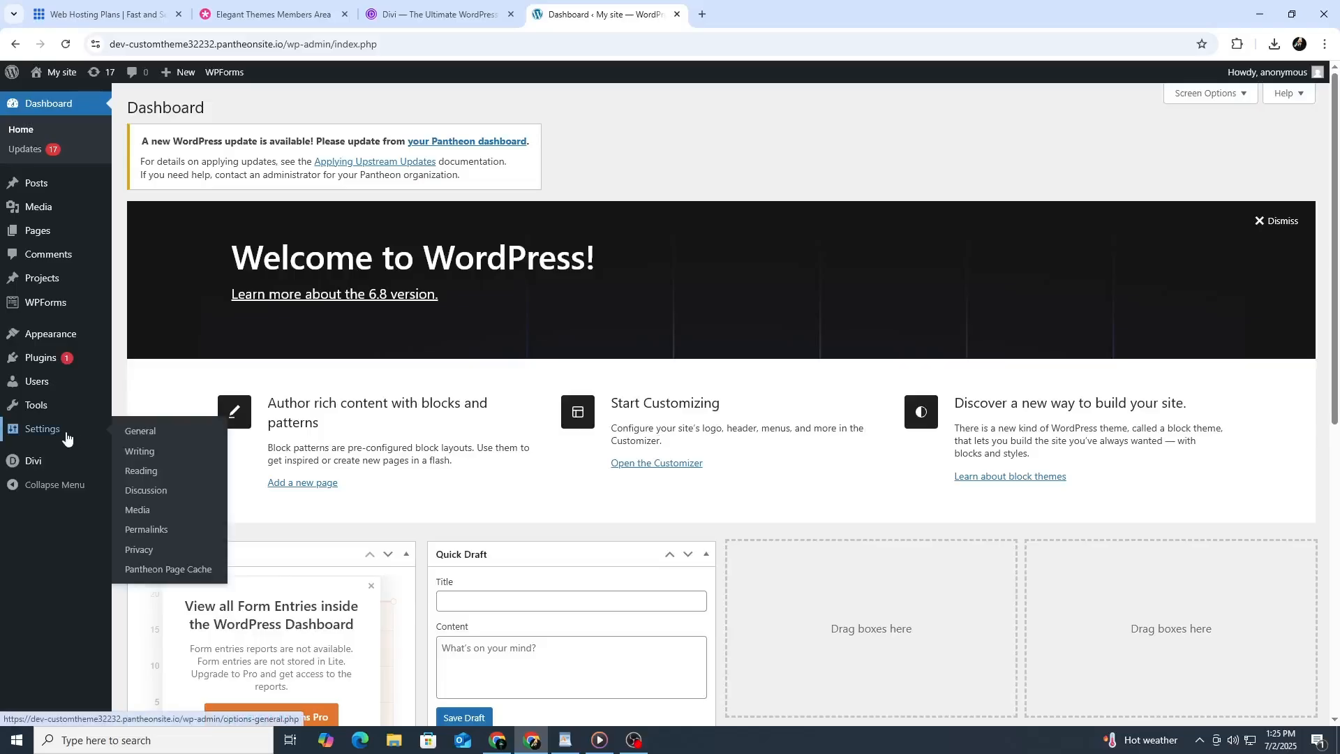
click(163, 474)
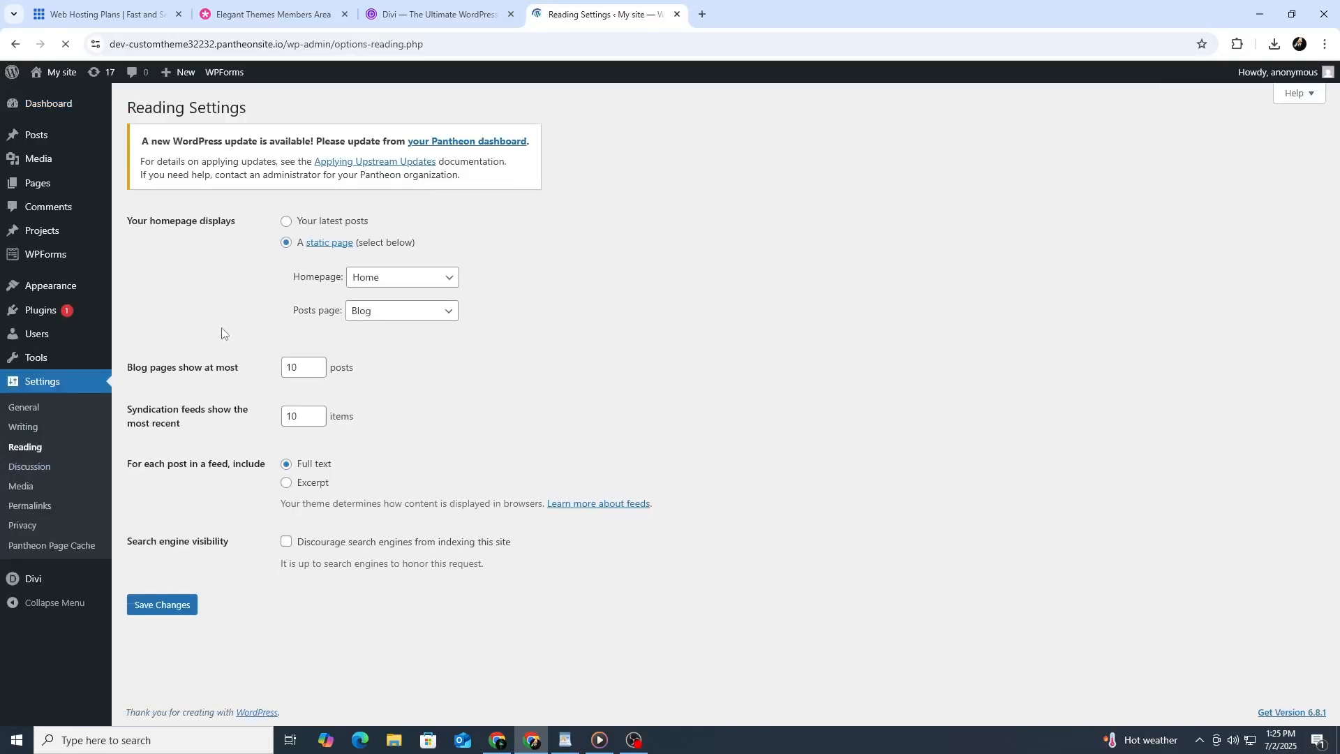
click(288, 222)
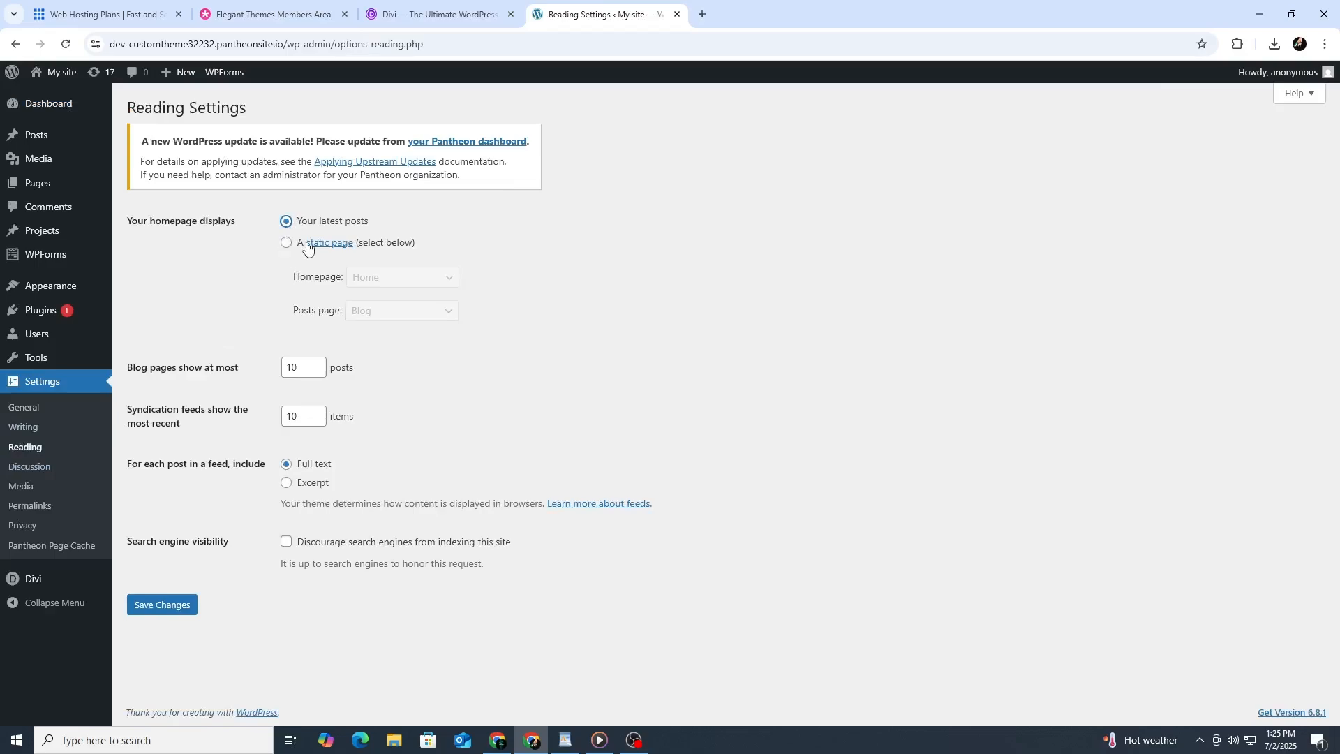
click(289, 244)
click(374, 278)
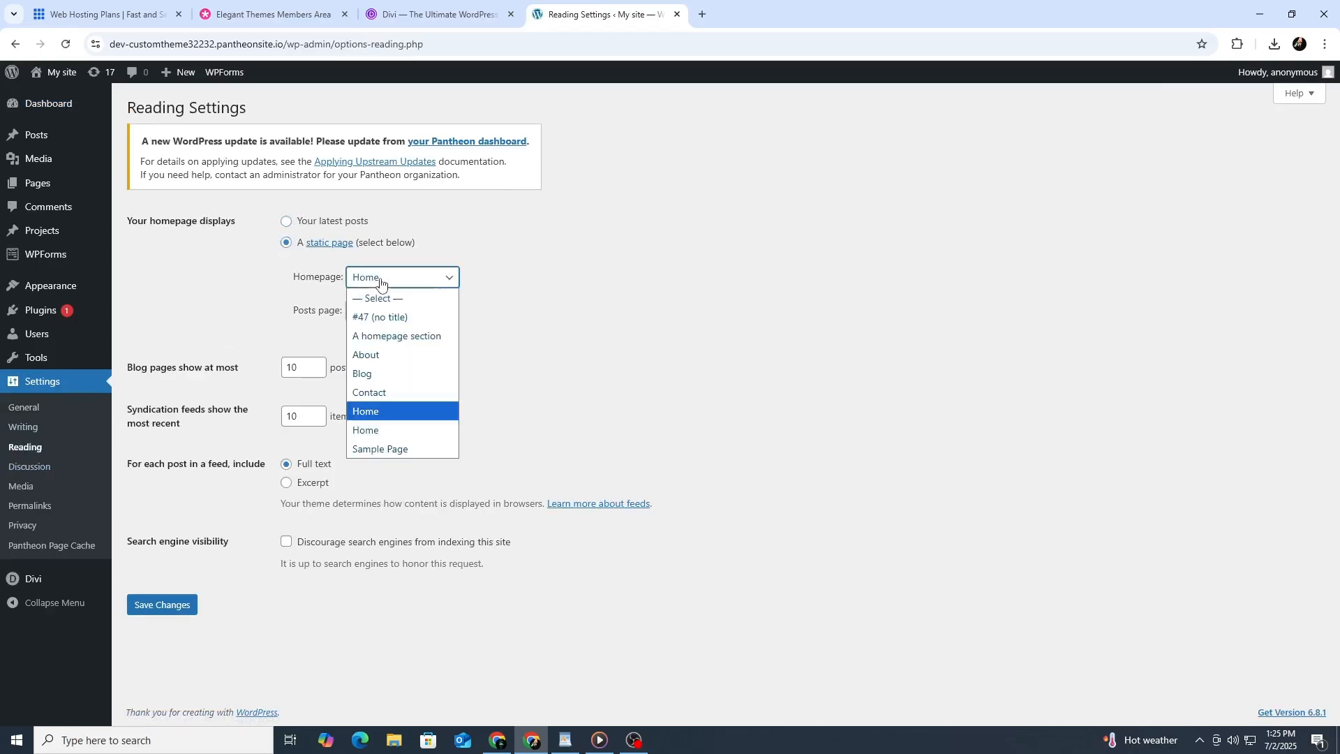
click(377, 336)
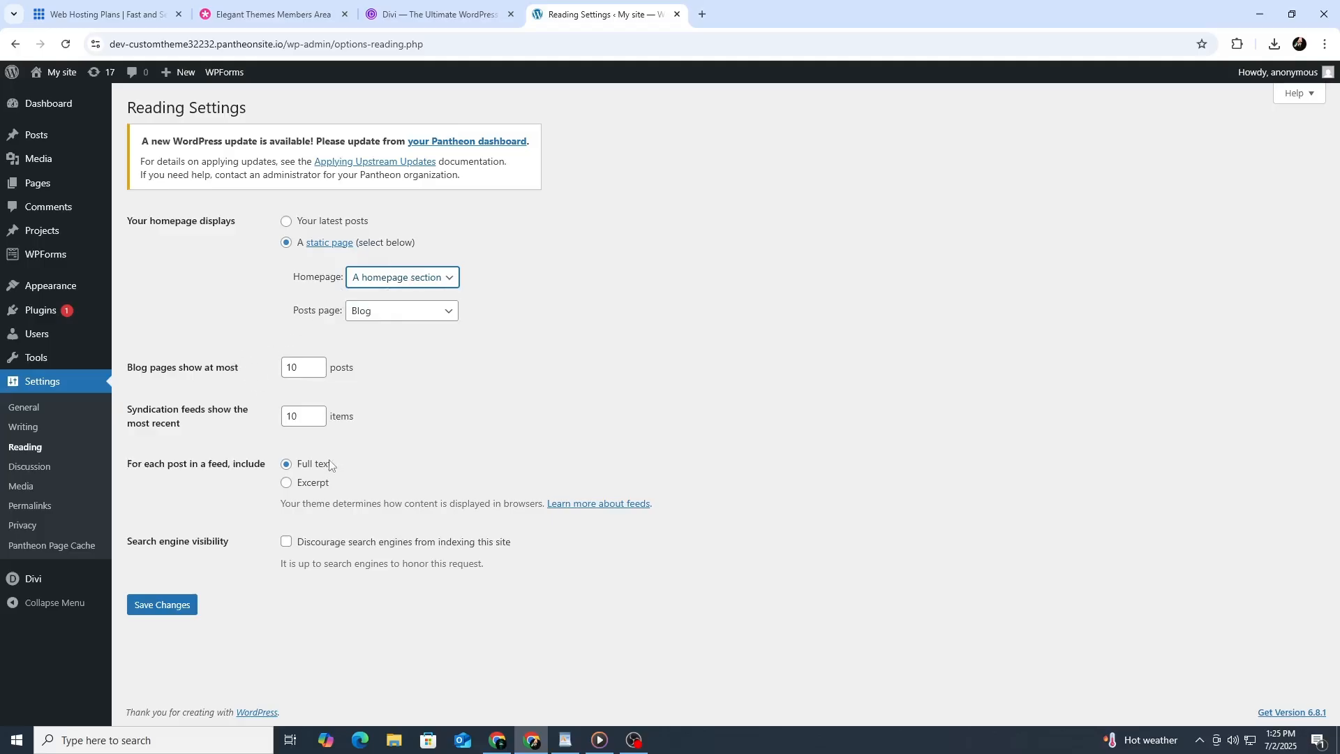
- Assign the Social Links Menu to the Primary Menu display location and save the menu
mouse_move(50, 287)
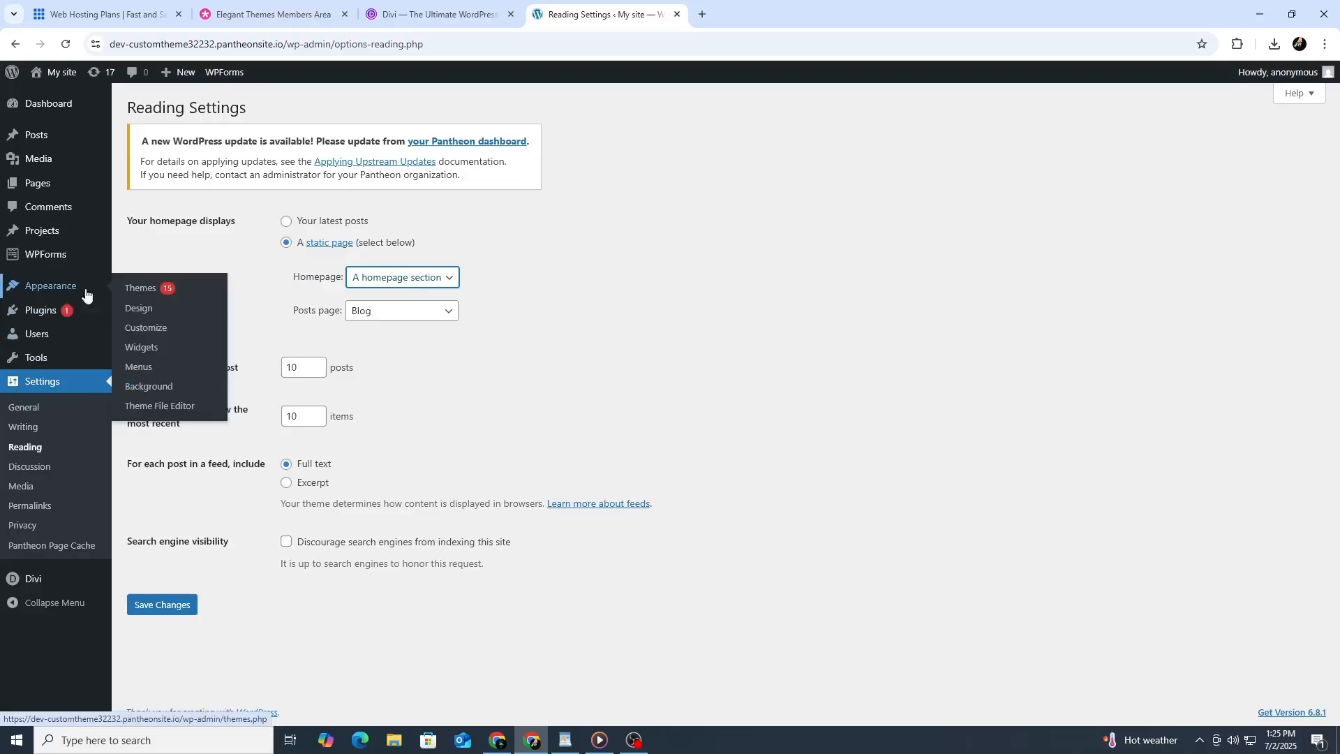
click(151, 367)
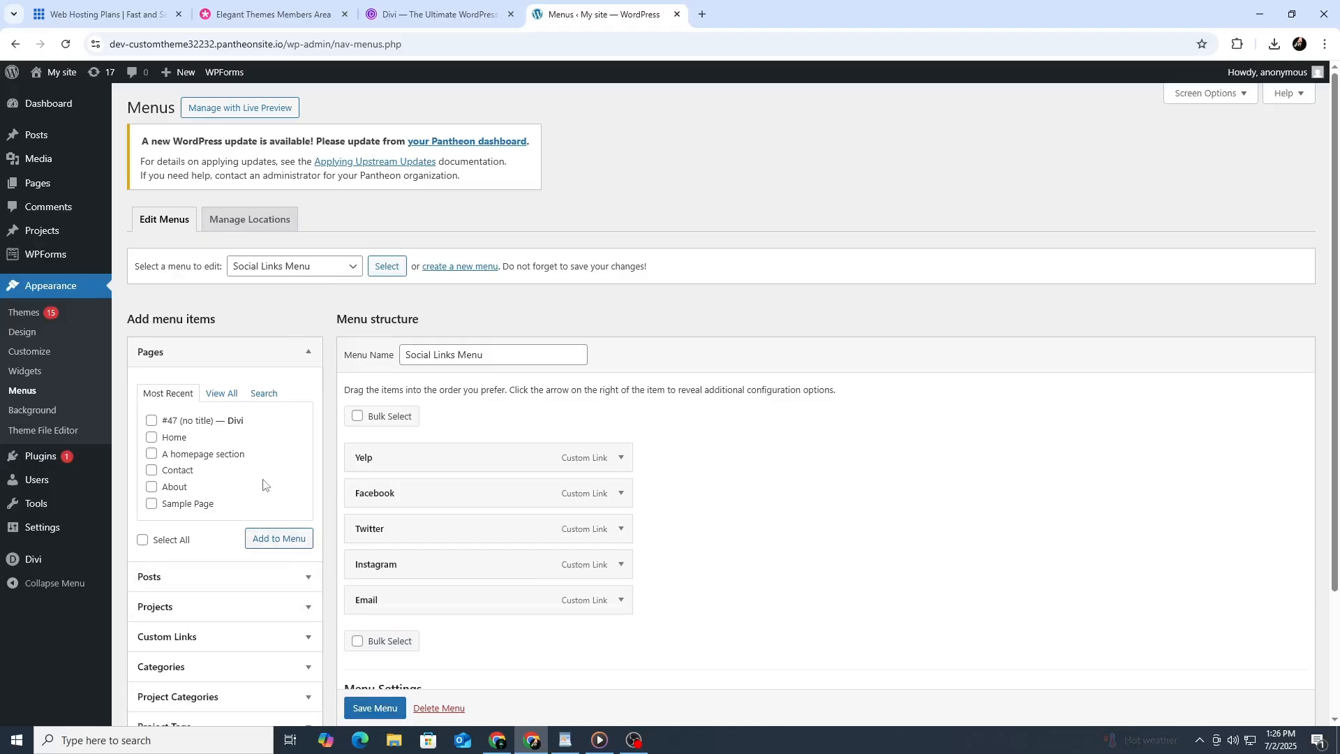
click(152, 454)
click(375, 707)
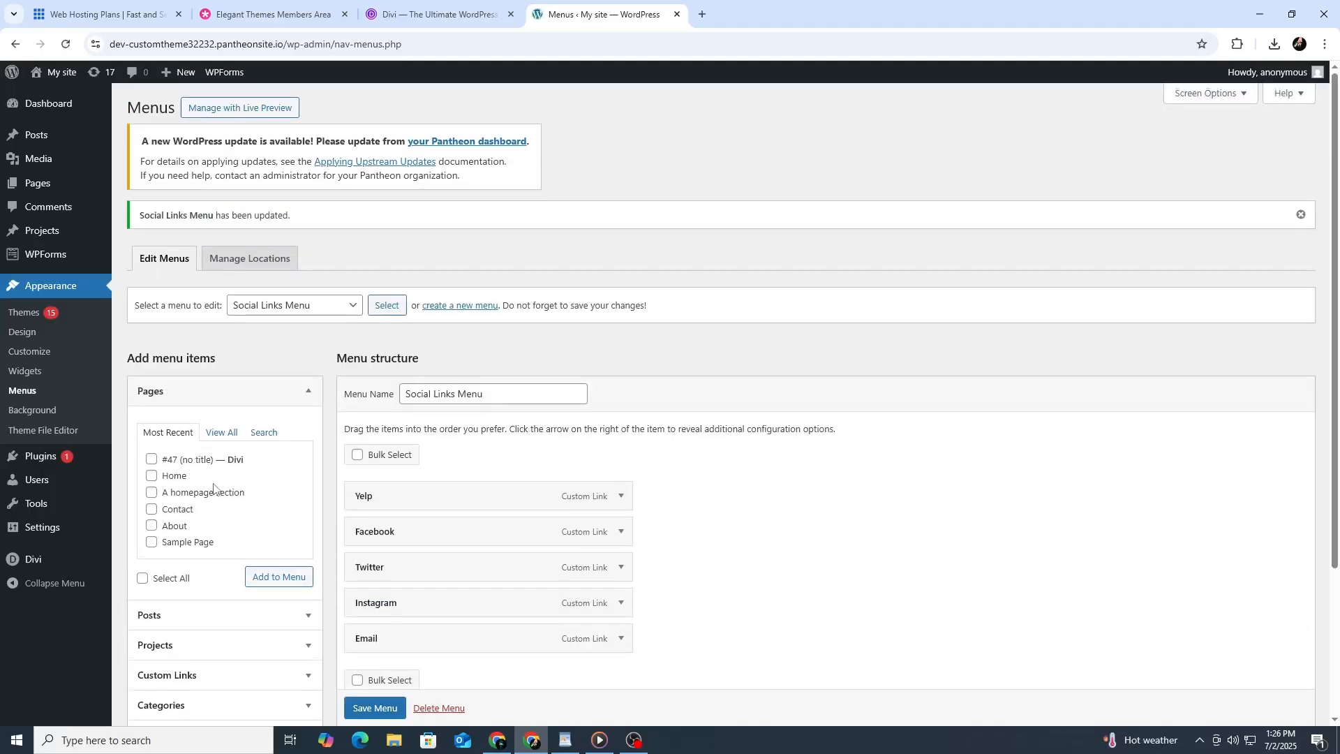
scroll(214, 489, down, 3)
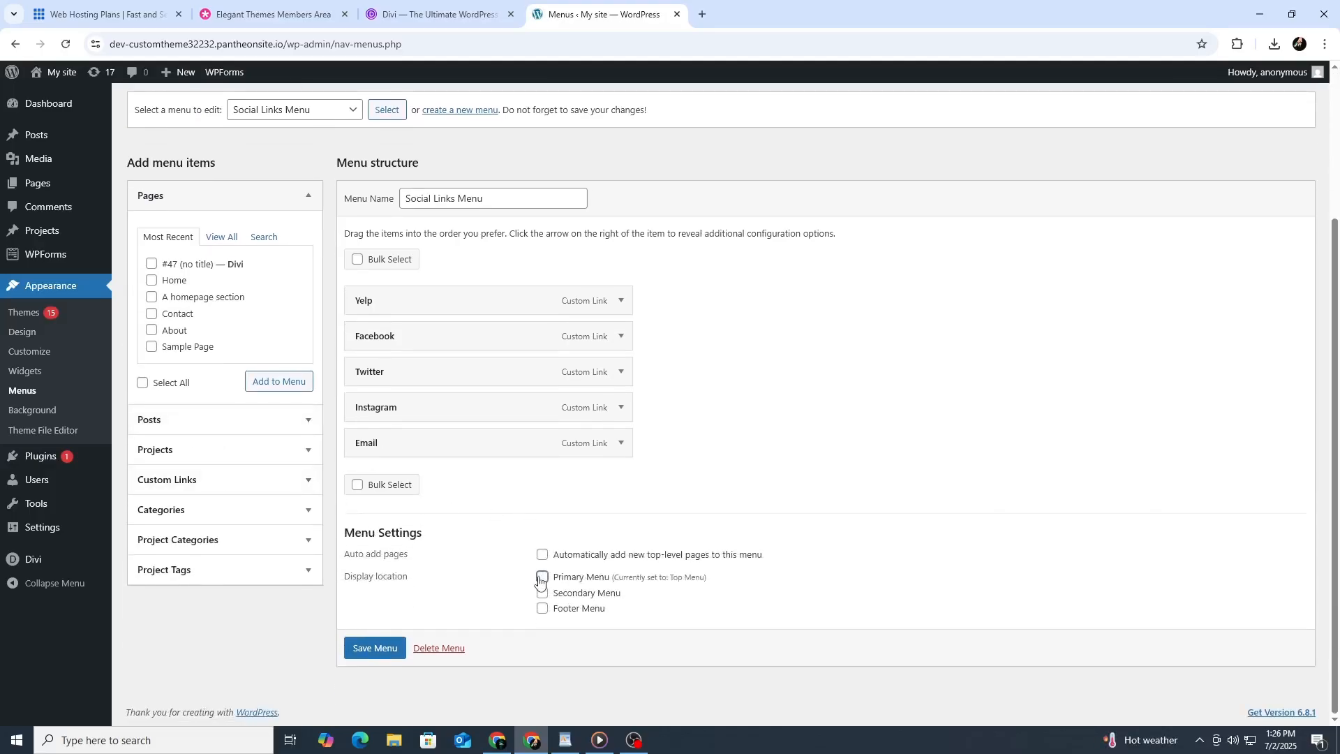
click(375, 647)
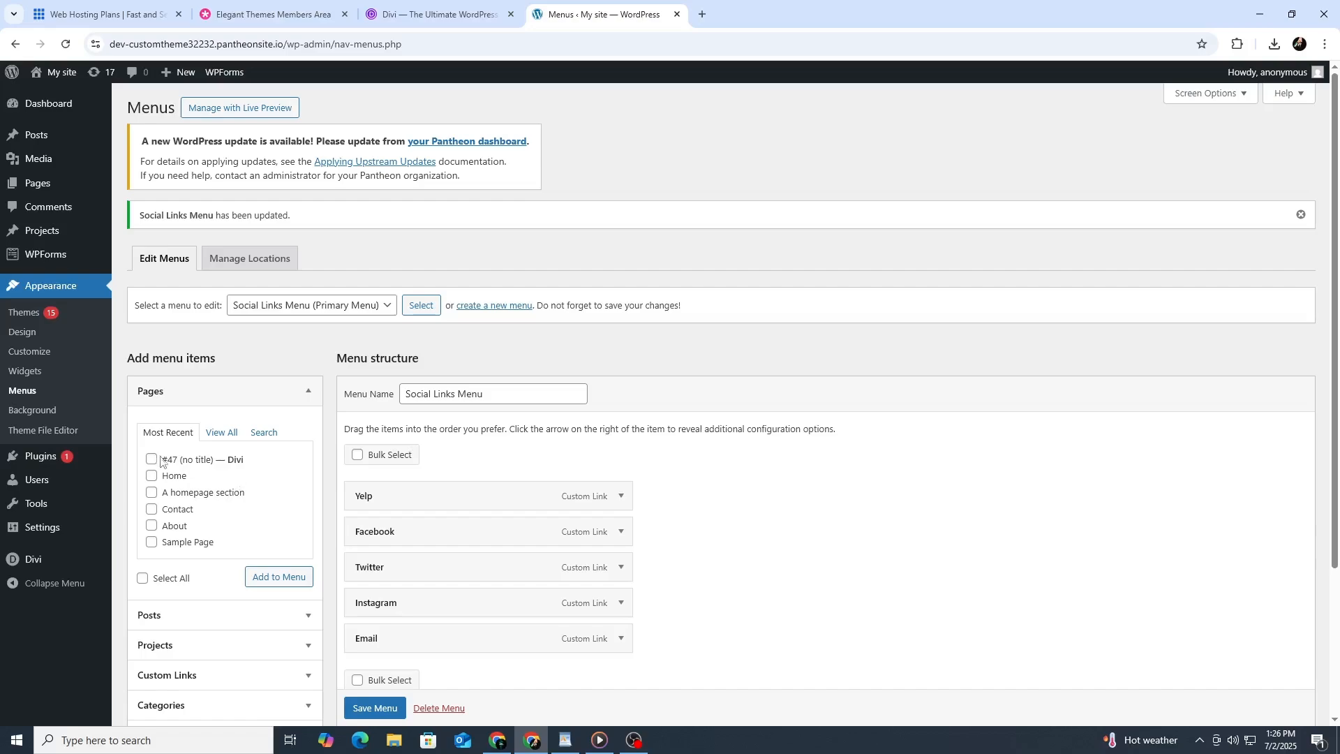
- Open "A homepage section" from the pages list for editing with Divi
mouse_move(33, 562)
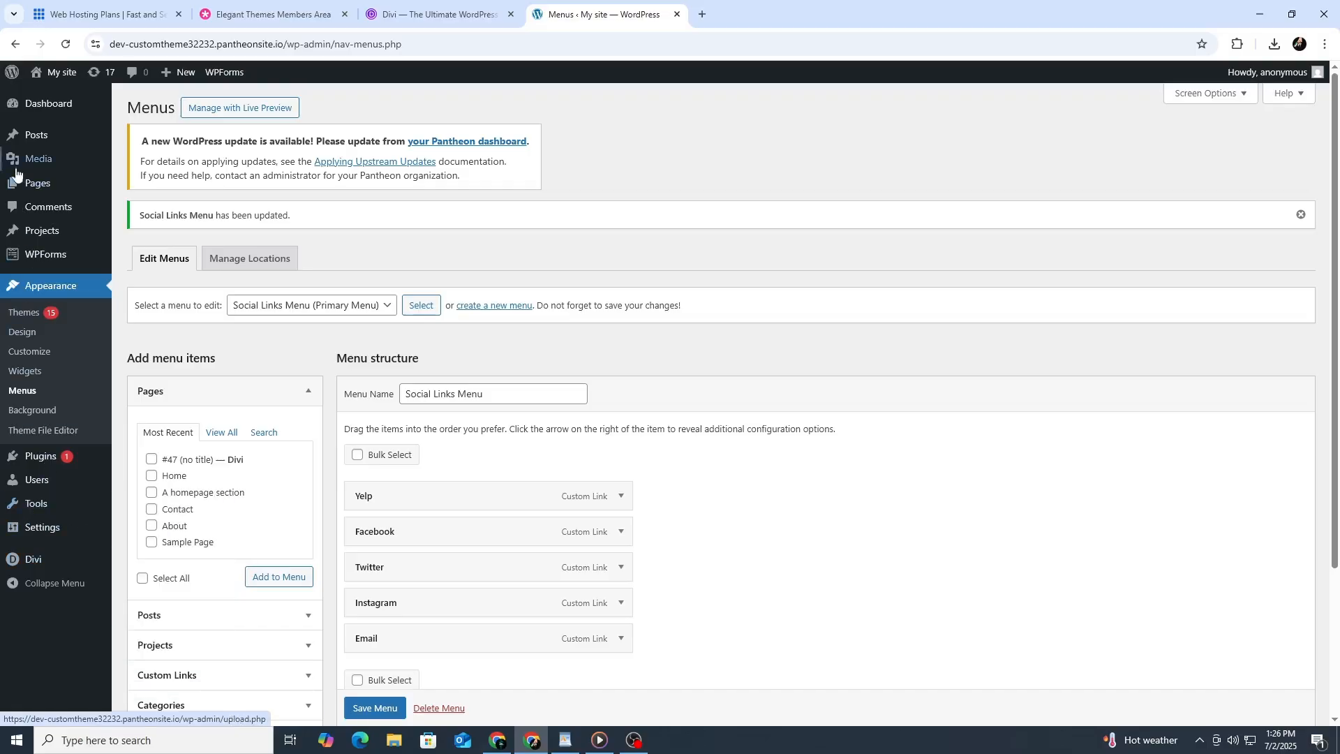
mouse_move(35, 185)
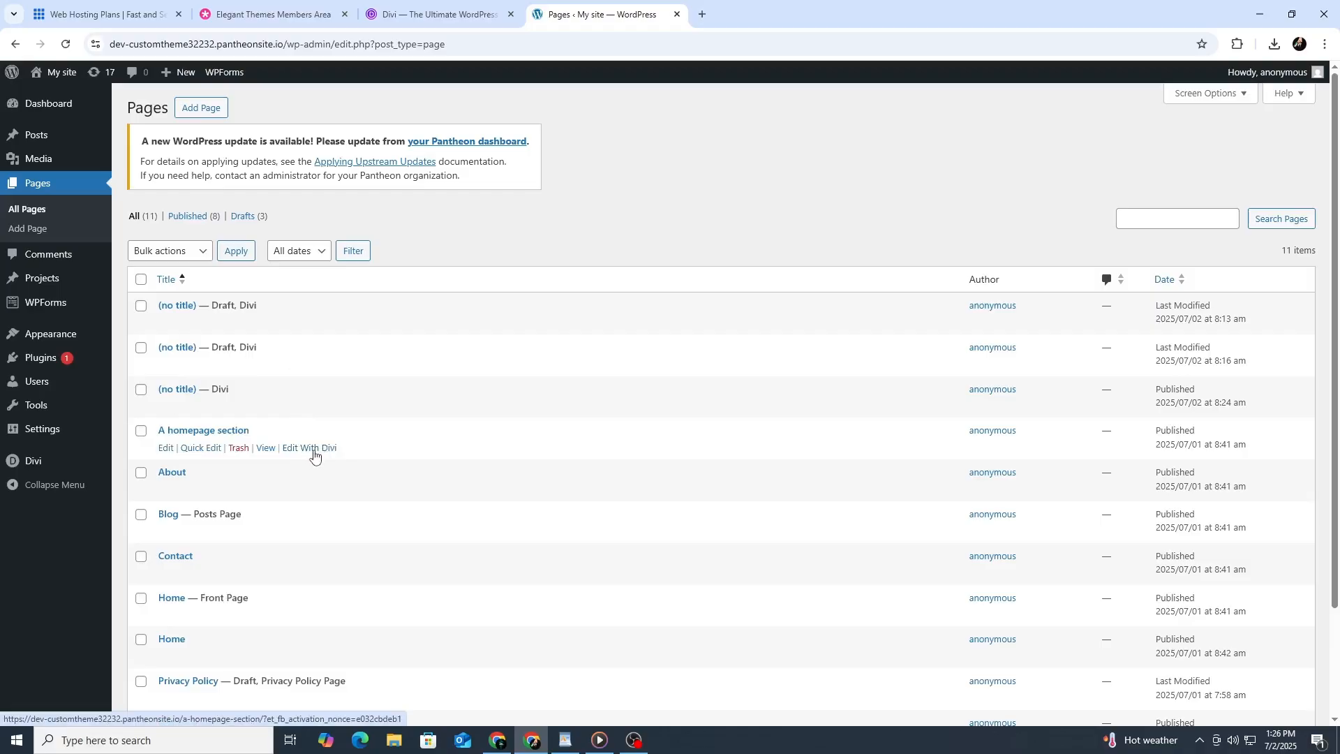
click(314, 450)
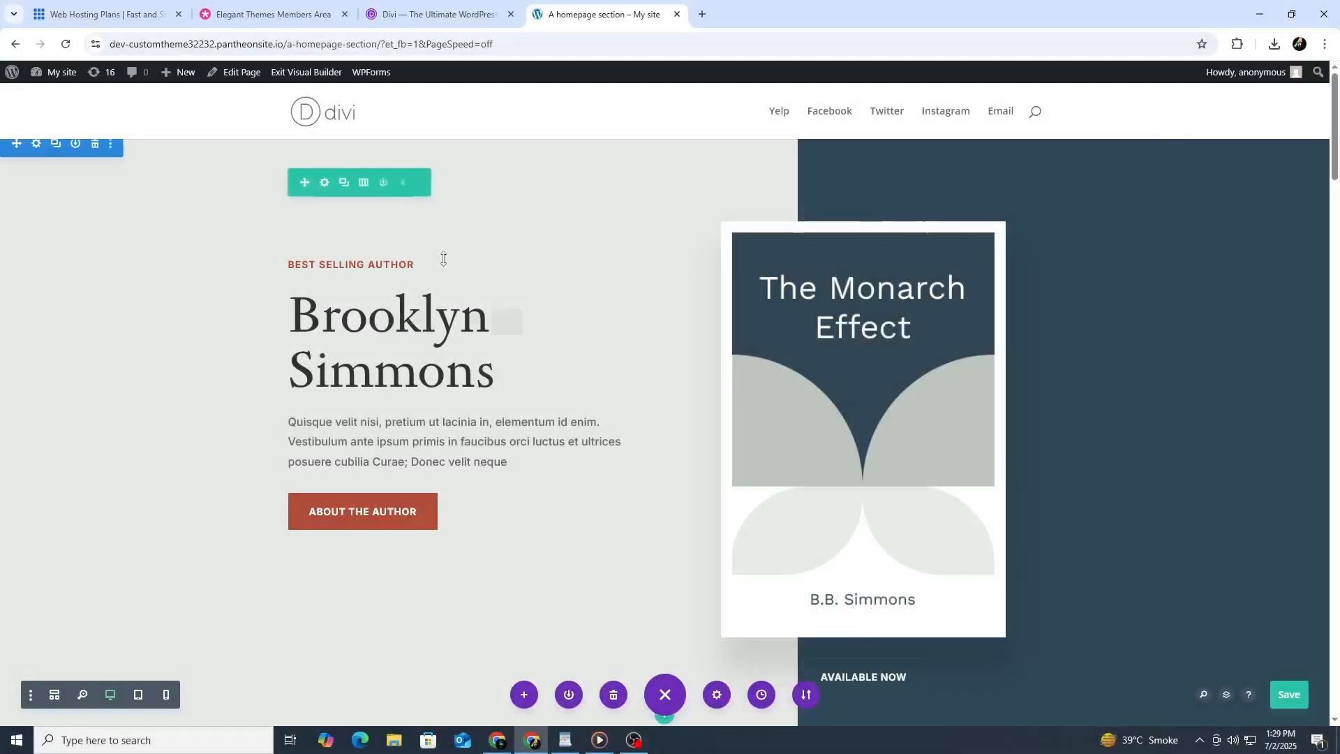
- In the first row's sizing options, enable a custom gutter width of 4 and turn on equalized column heights
click(417, 184)
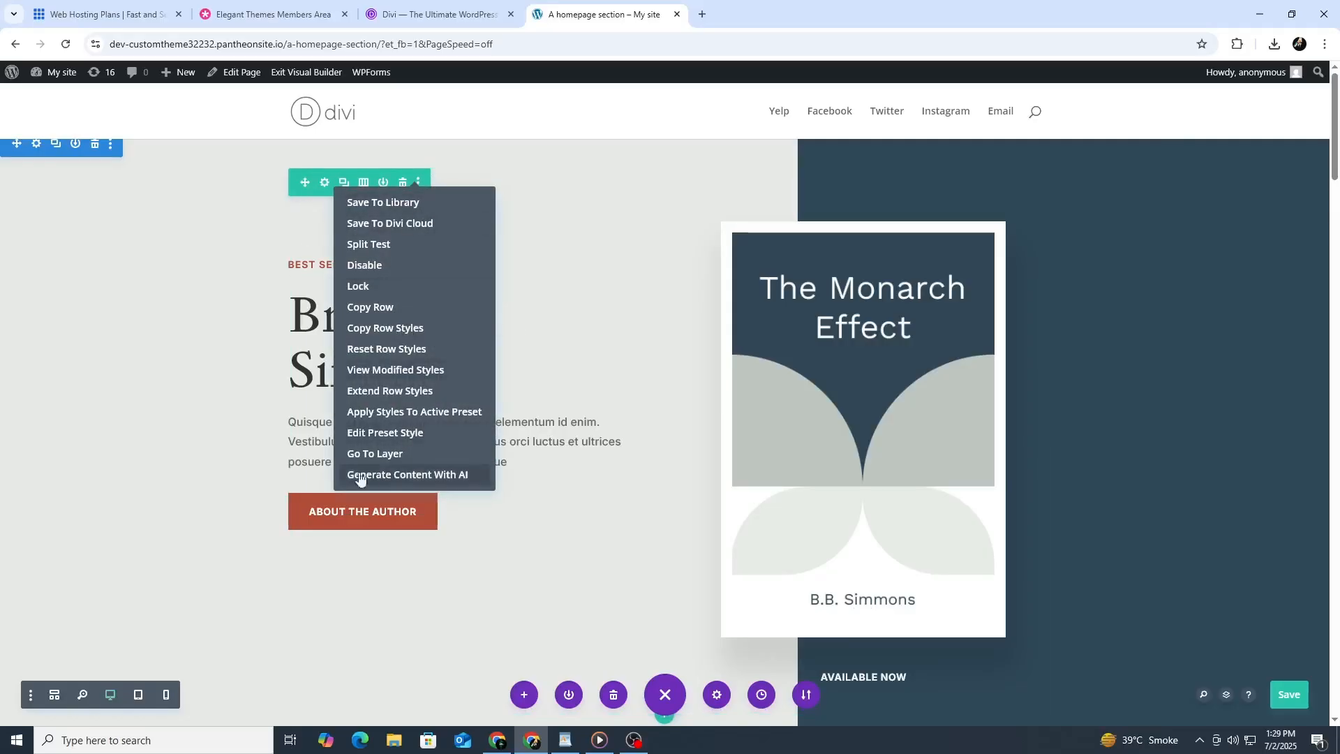
click(324, 193)
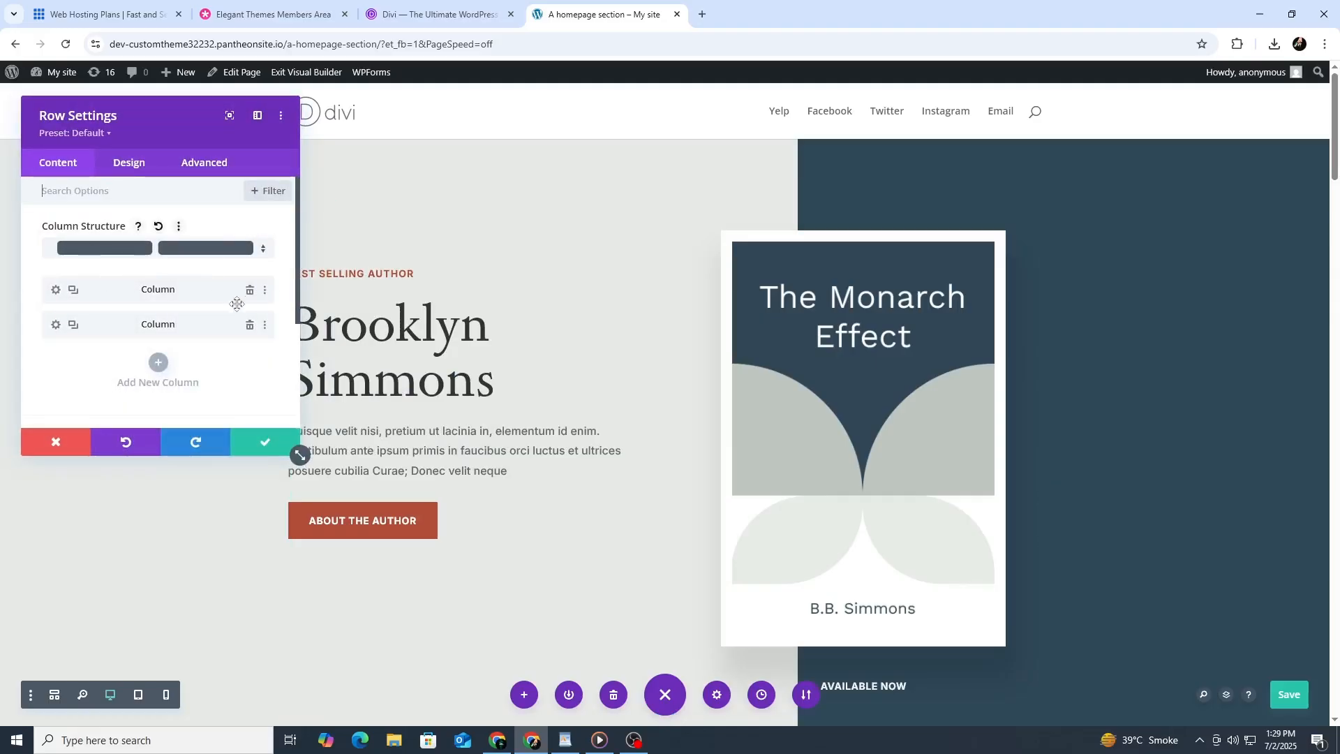
click(129, 162)
click(260, 230)
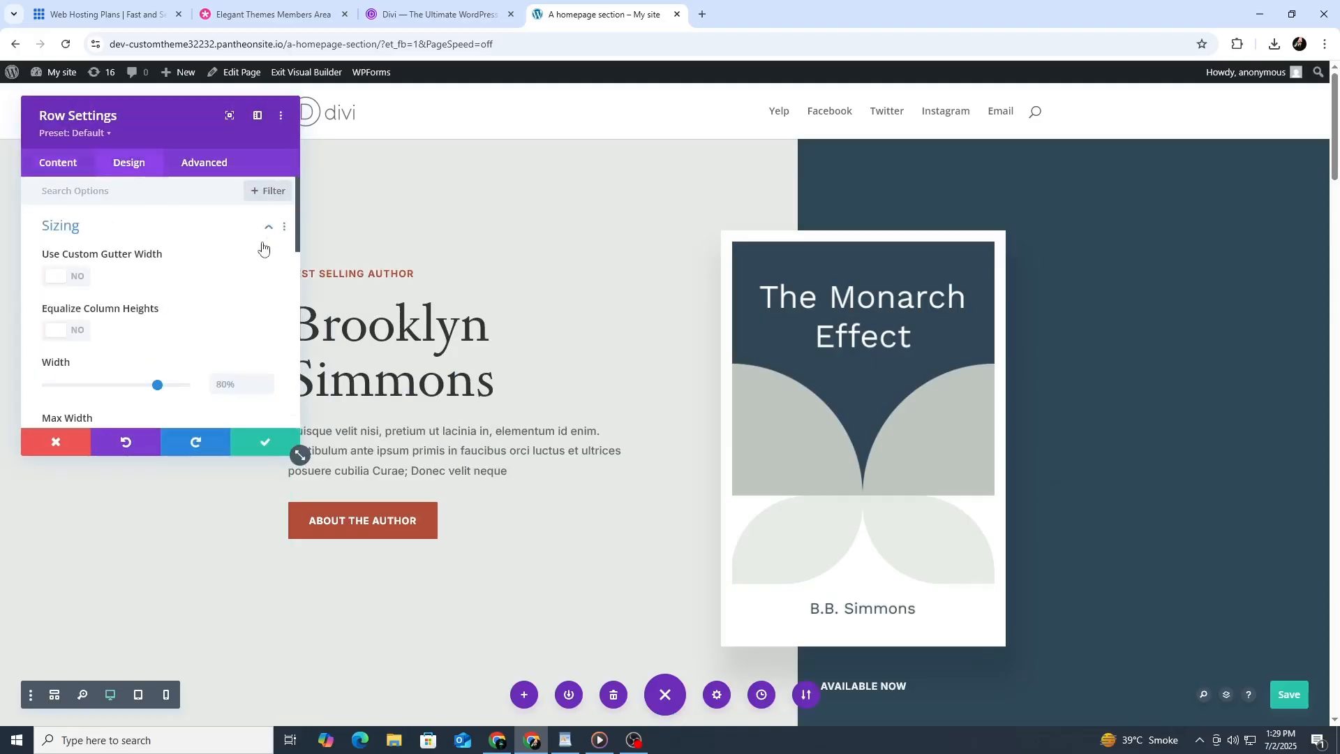
click(59, 279)
click(59, 279)
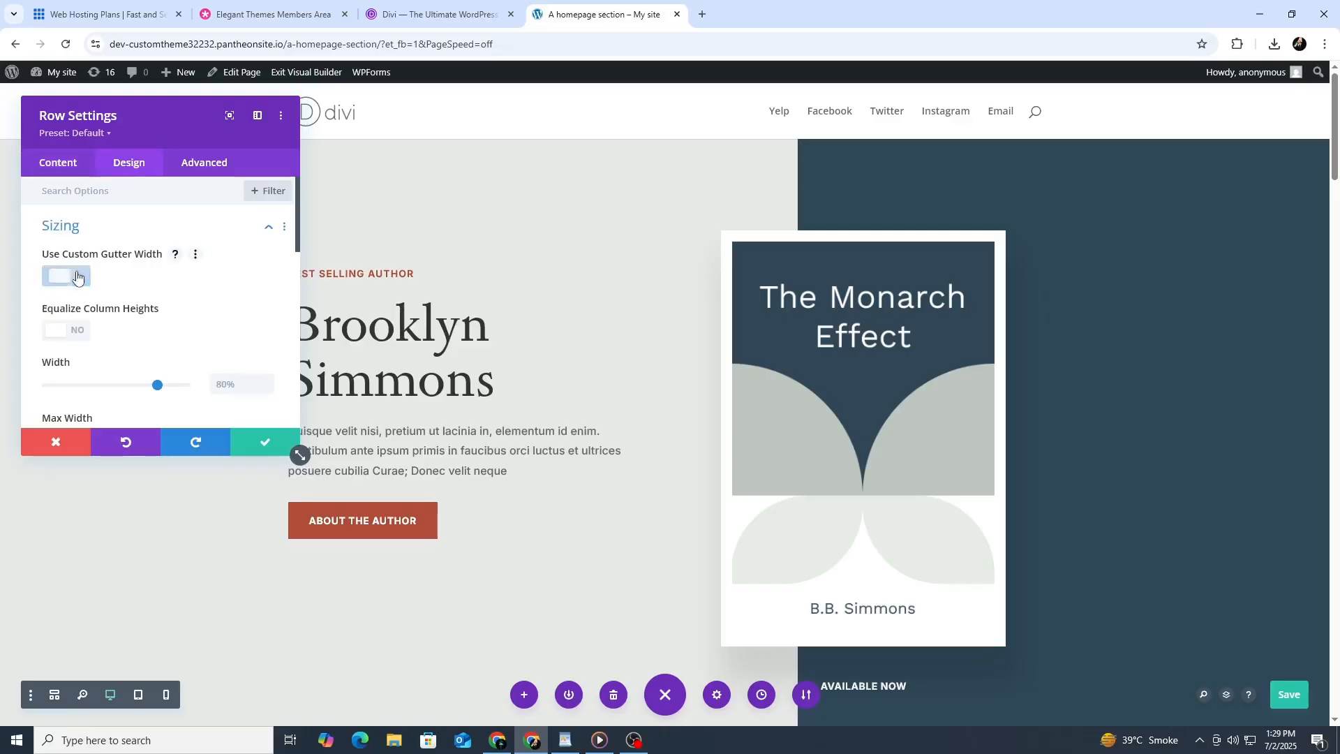
click(59, 279)
drag(139, 332, 185, 340)
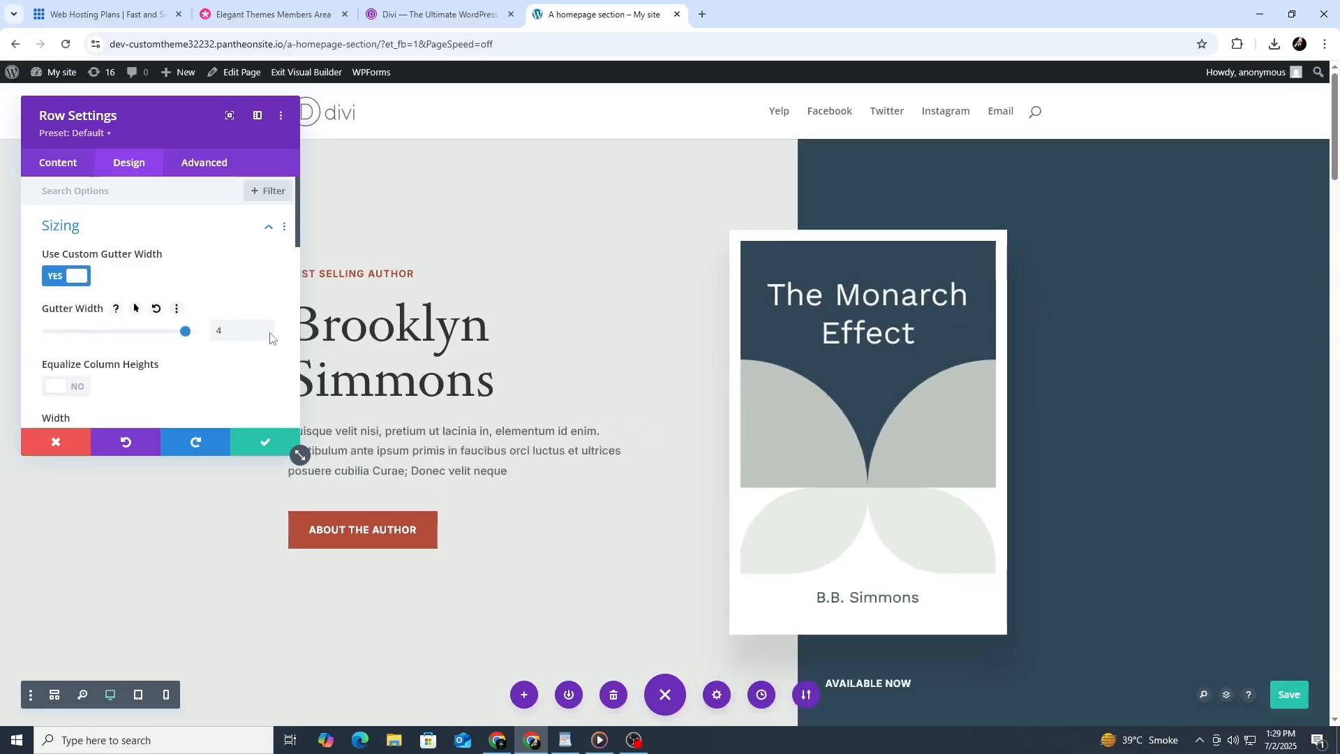
click(56, 387)
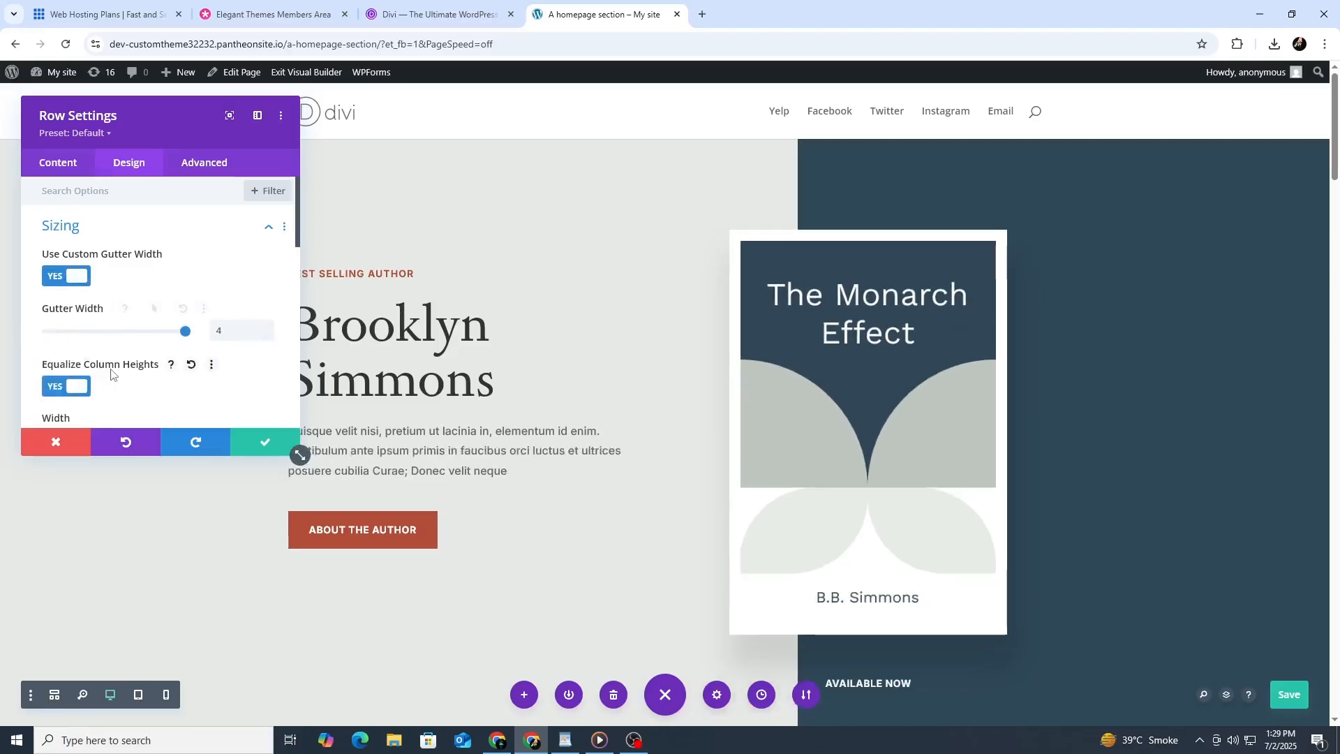
- Set the first row's maximum width to 769px and save the row settings
scroll(113, 372, down, 2)
mouse_move(157, 302)
mouse_down()
mouse_move(18, 303)
mouse_move(183, 304)
mouse_move(158, 303)
mouse_up()
mouse_move(106, 357)
mouse_down()
mouse_move(157, 363)
mouse_move(89, 374)
mouse_up()
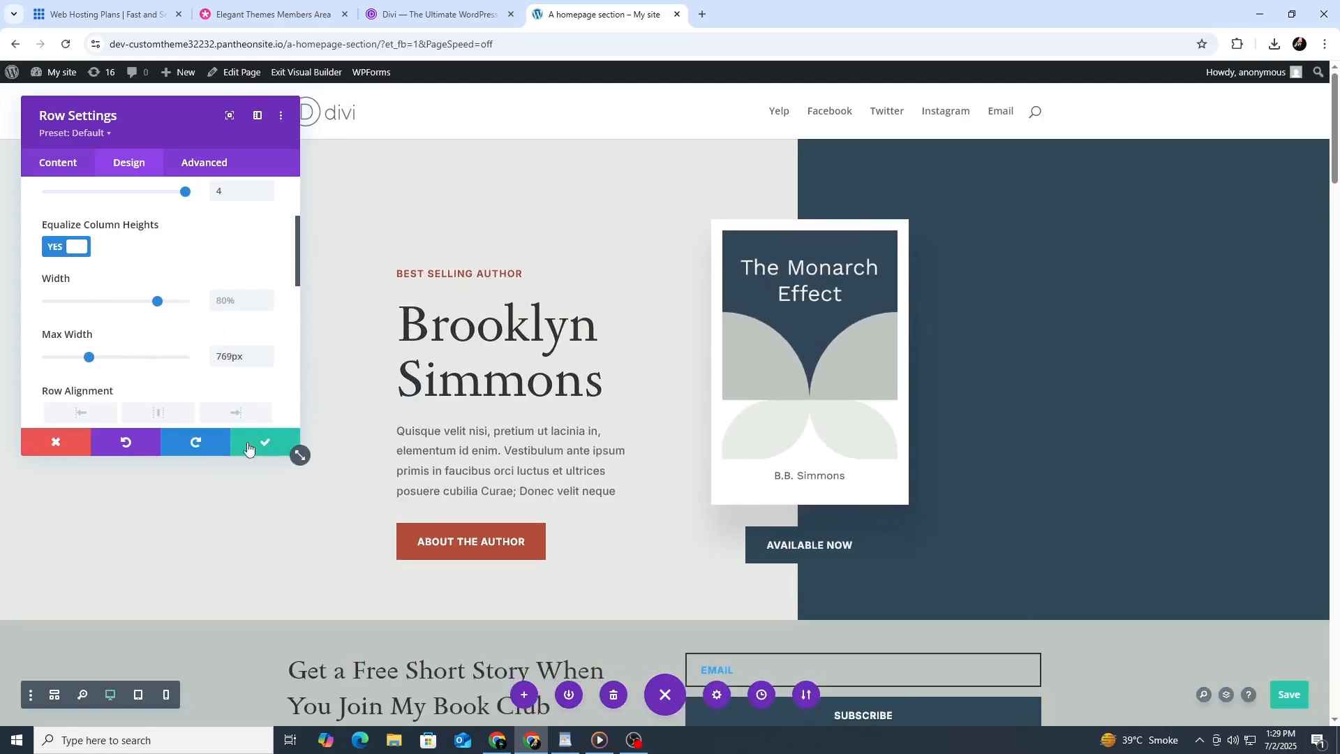
click(264, 443)
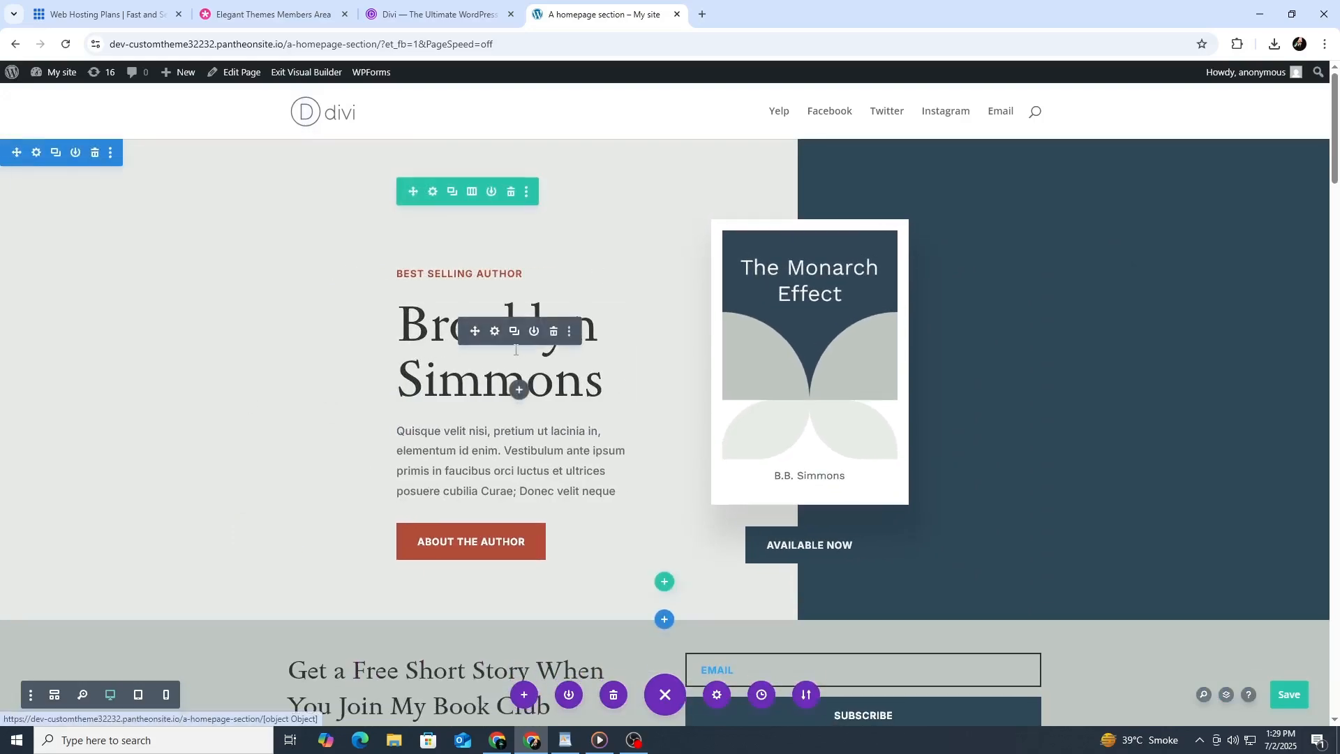
click(518, 389)
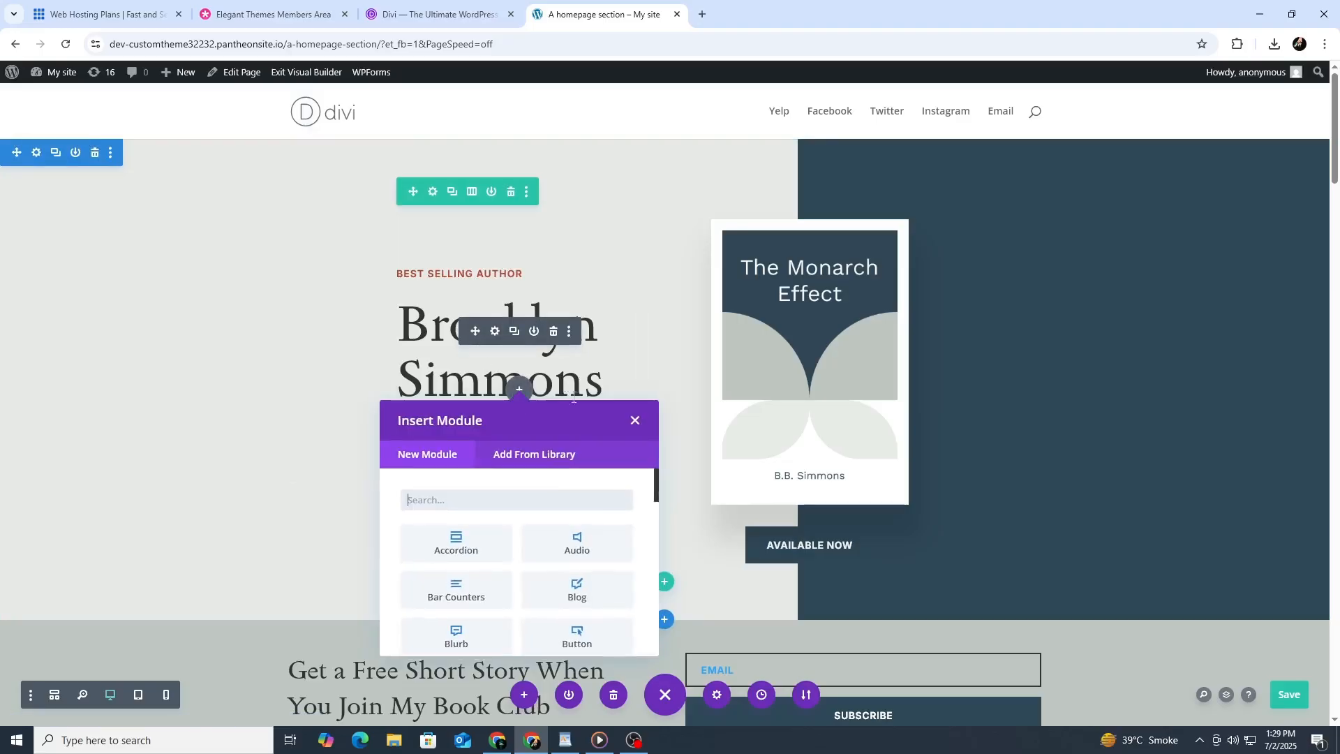
click(548, 464)
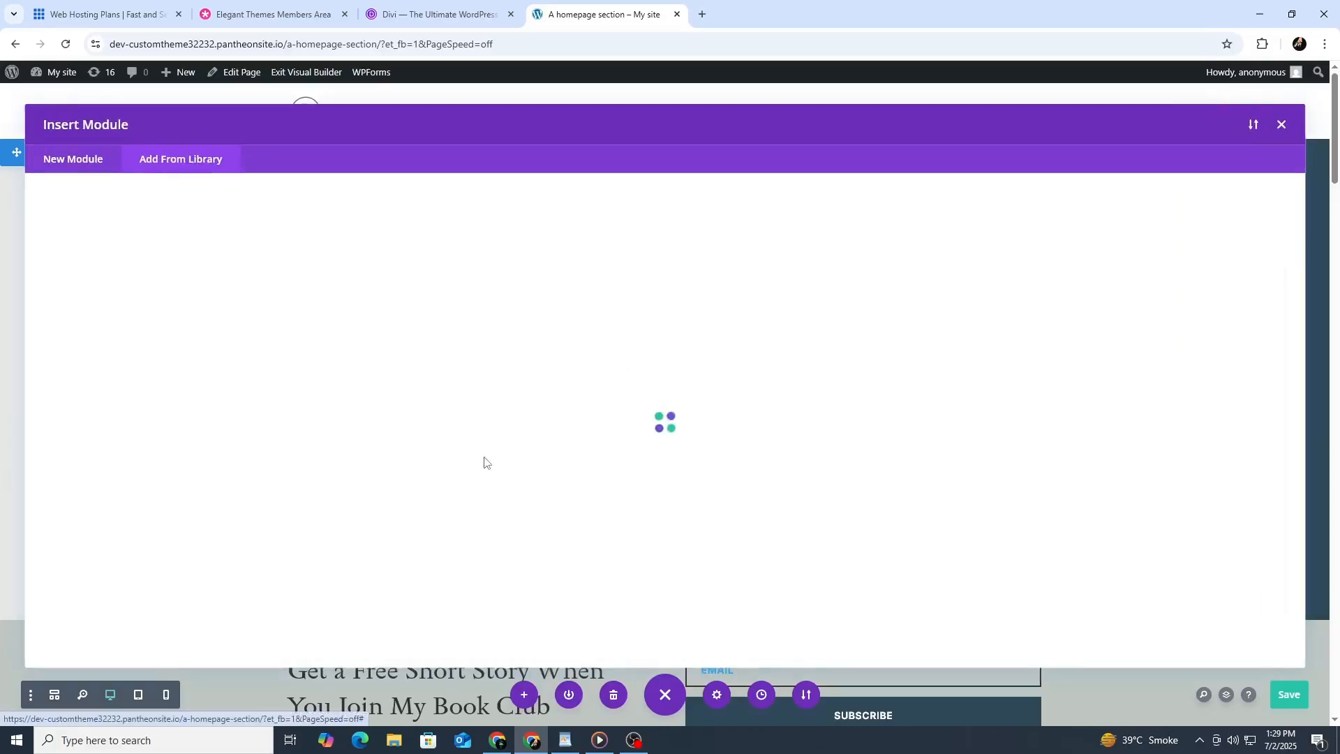
click(1277, 124)
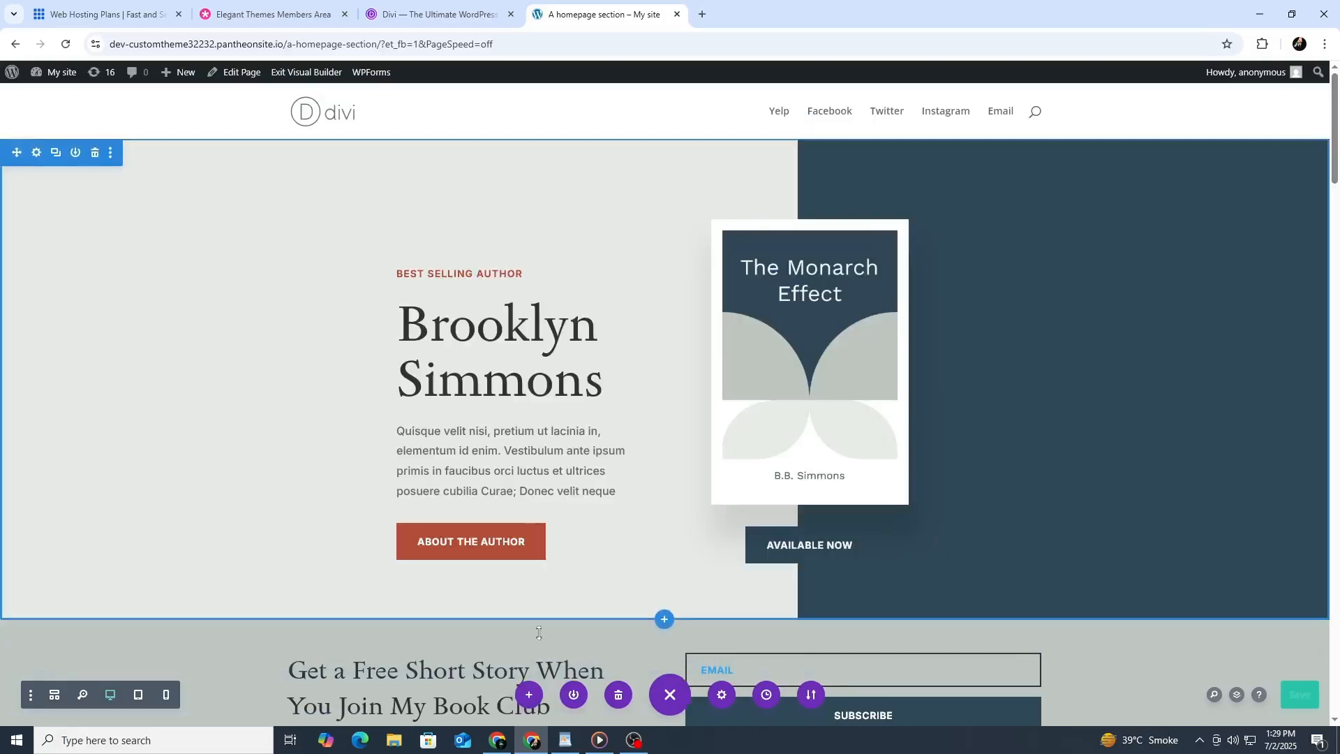
click(664, 619)
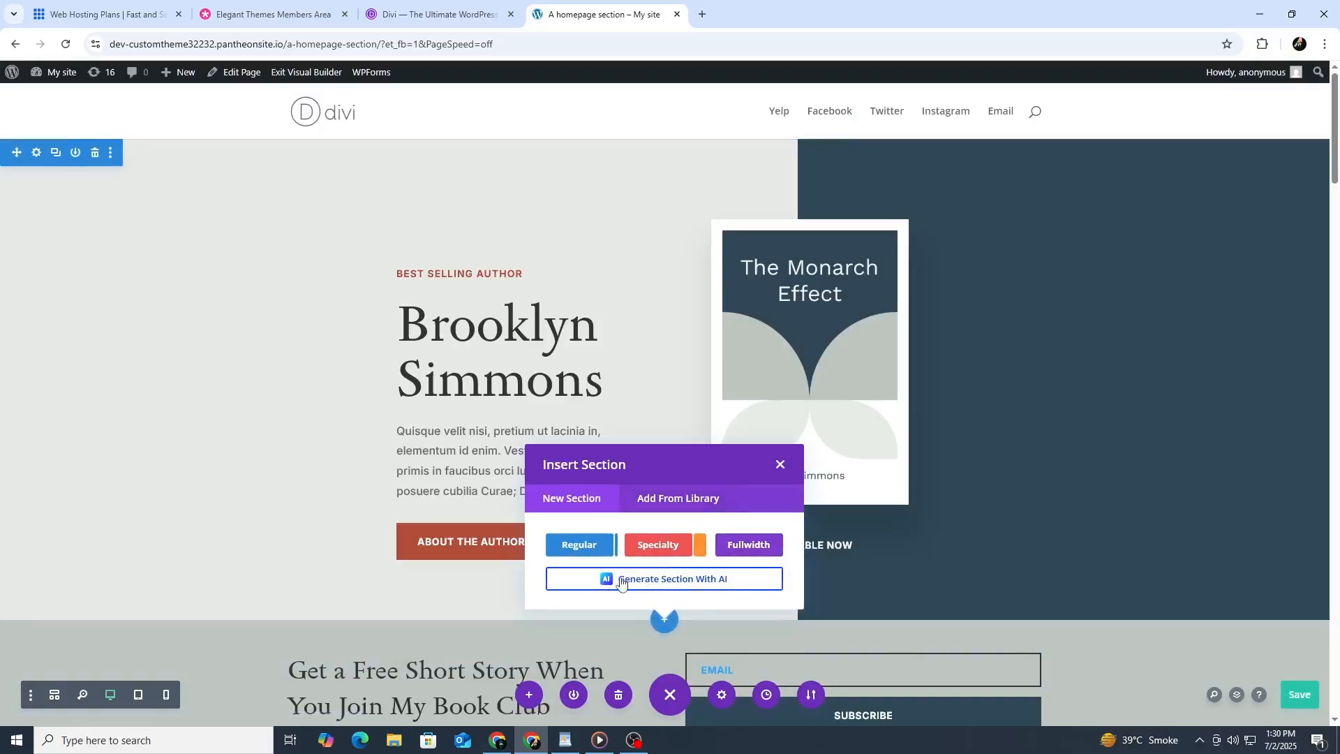
click(780, 464)
- Insert a Video Slider module below the My Story text and close its settings without configuring them
scroll(789, 481, down, 4)
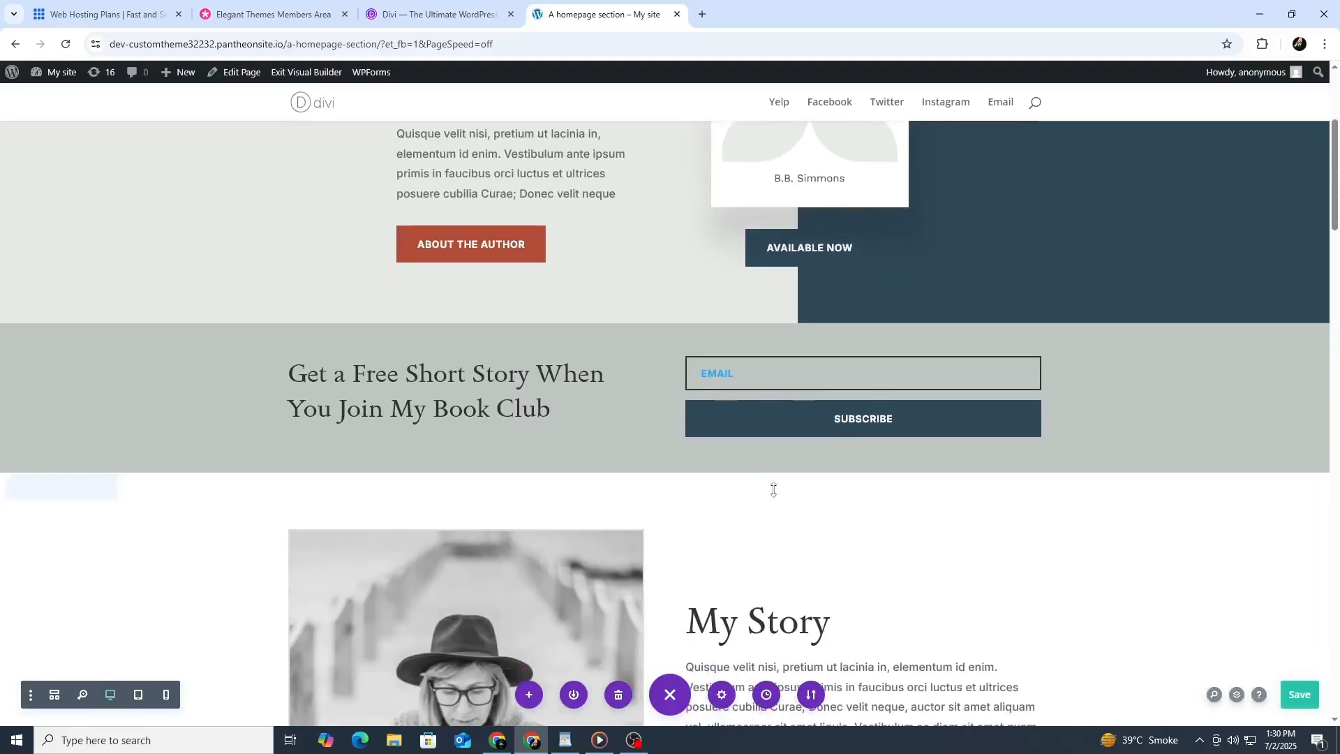
scroll(694, 536, down, 5)
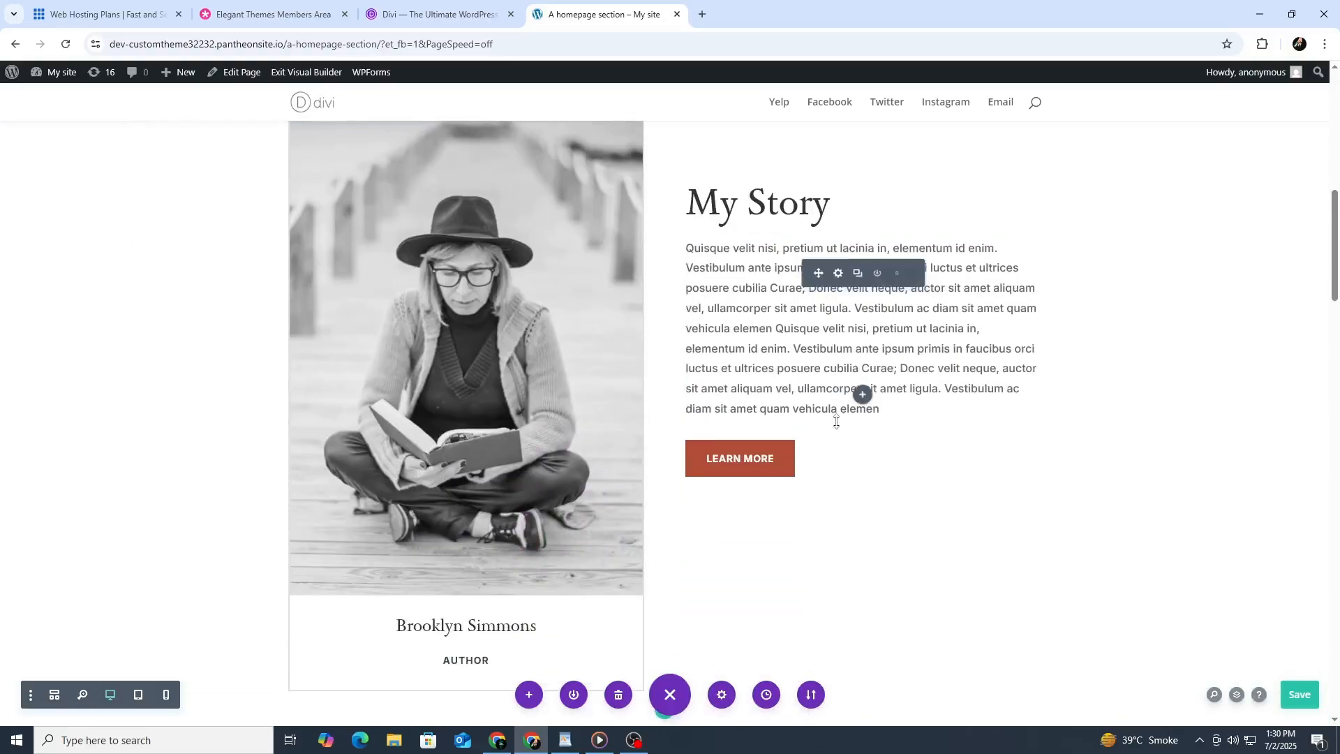
click(863, 395)
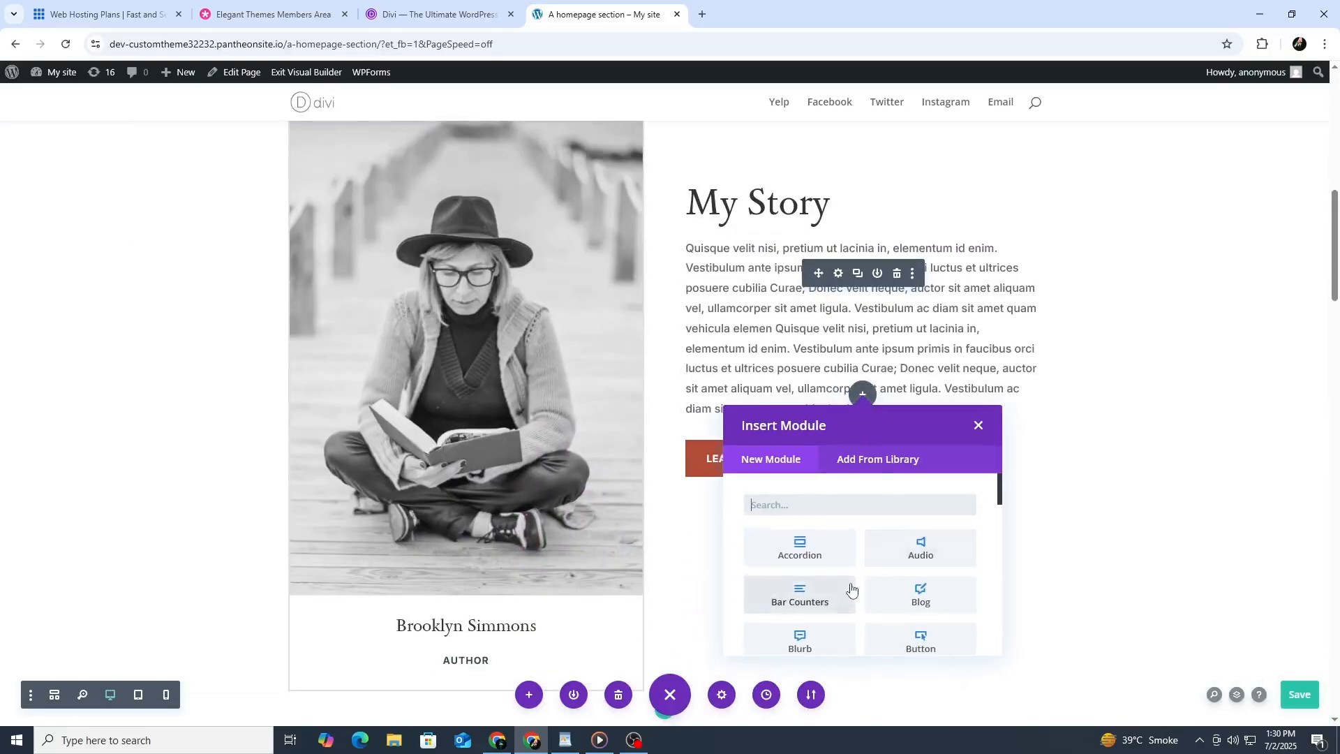
scroll(852, 590, down, 8)
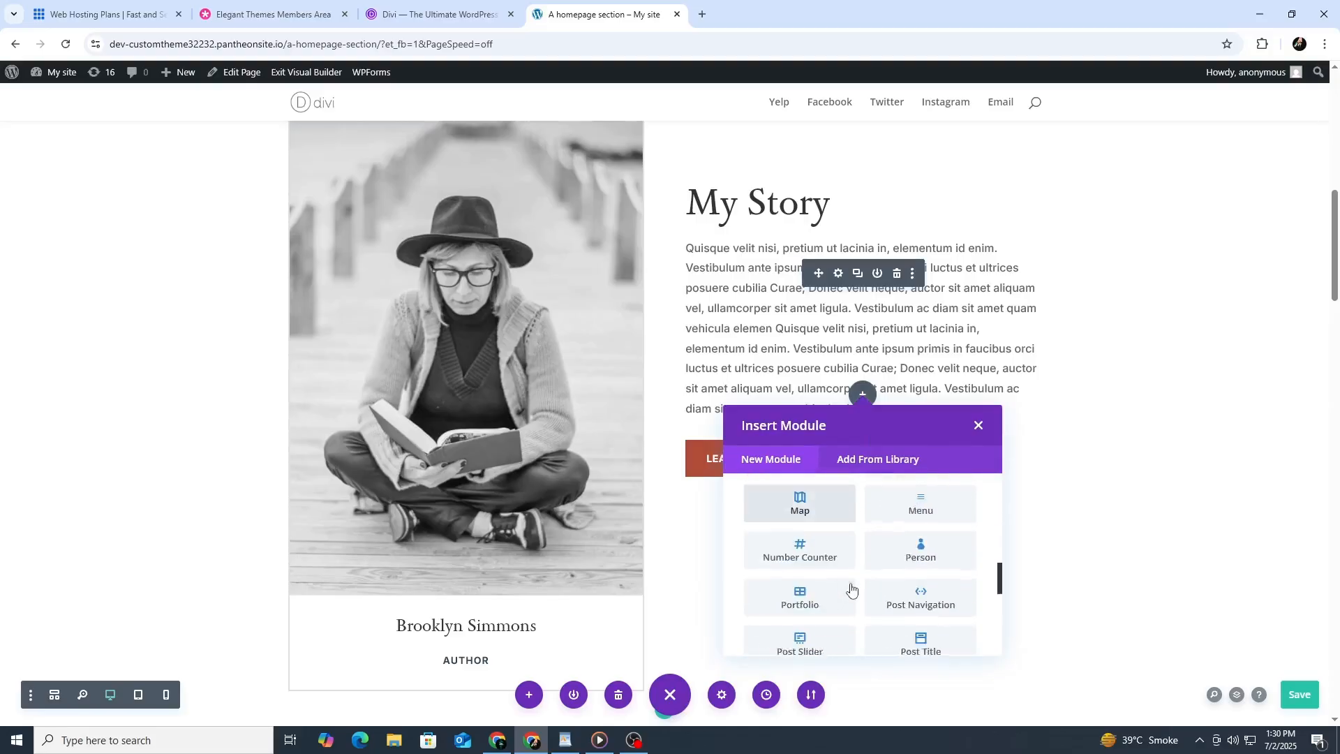
scroll(851, 588, down, 6)
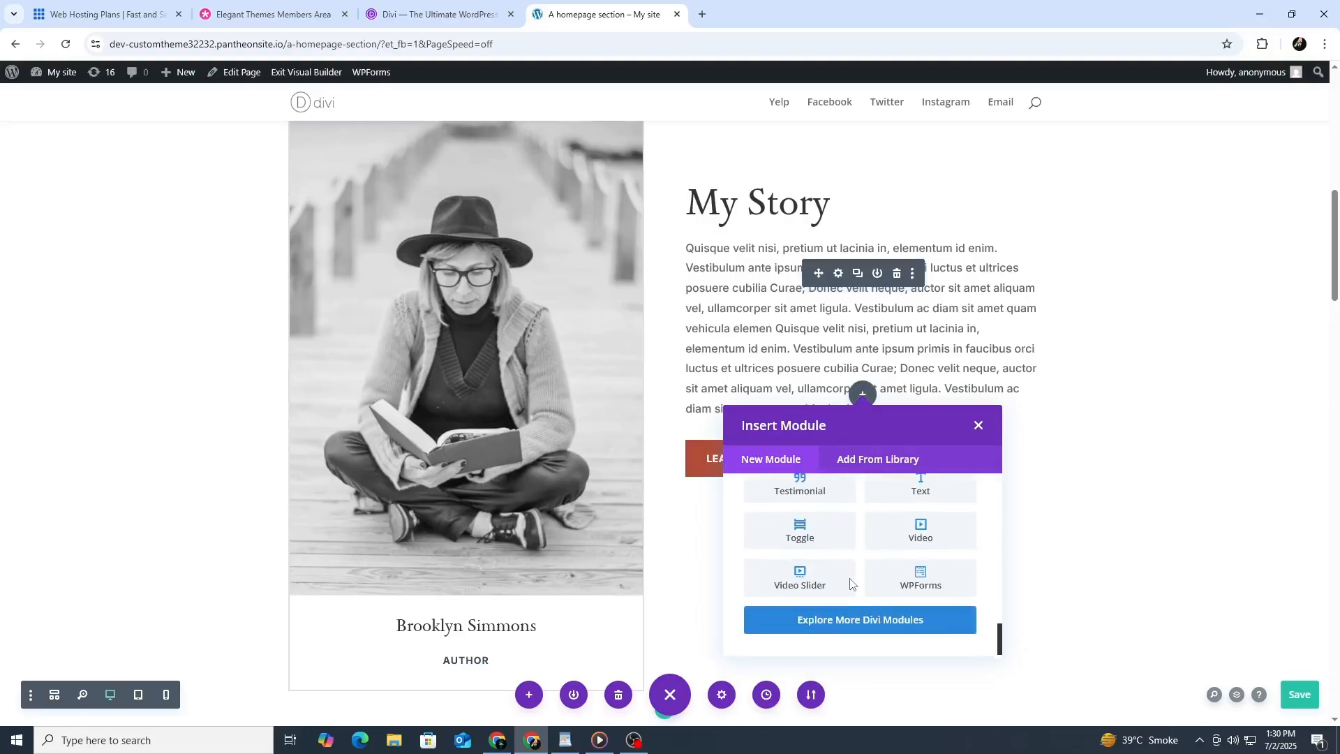
scroll(850, 583, up, 5)
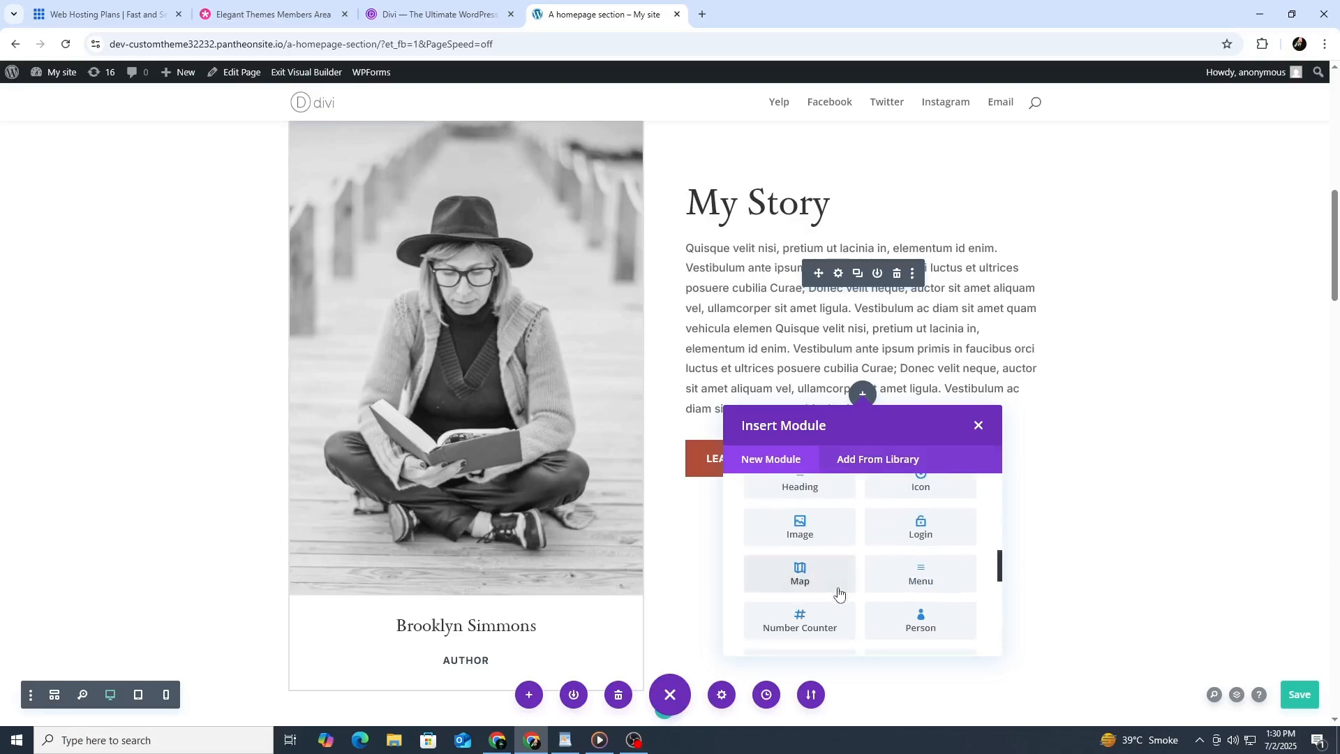
scroll(838, 593, down, 5)
click(839, 593)
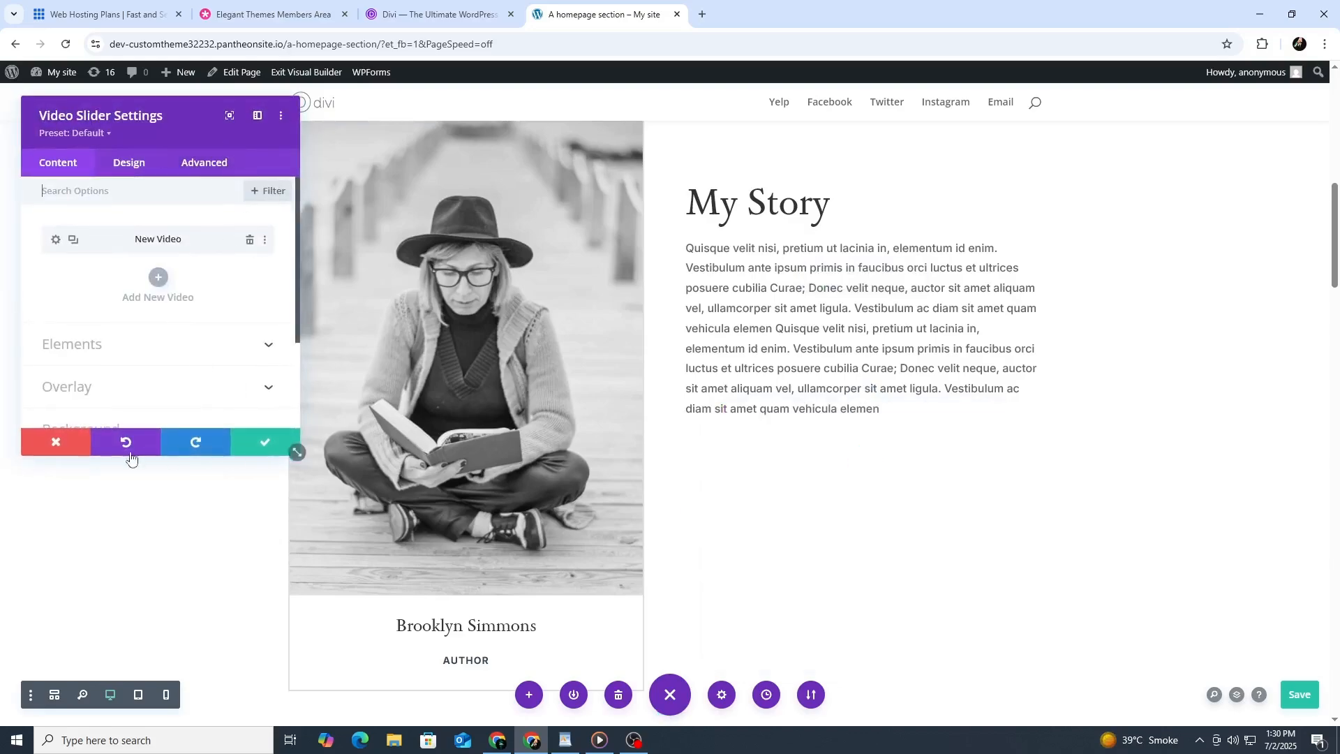
click(61, 449)
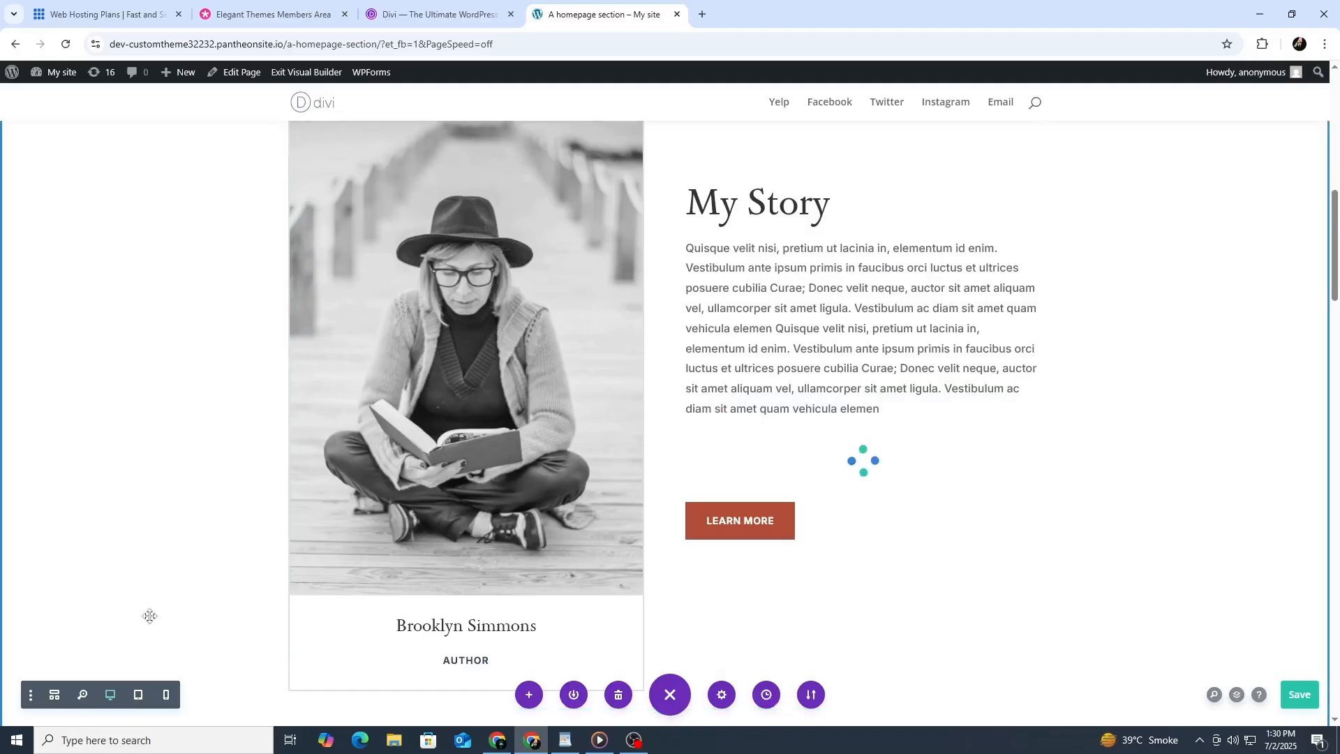
- Look over the remaining homepage sections, from My Books and the upcoming events down to the footer
scroll(107, 582, down, 10)
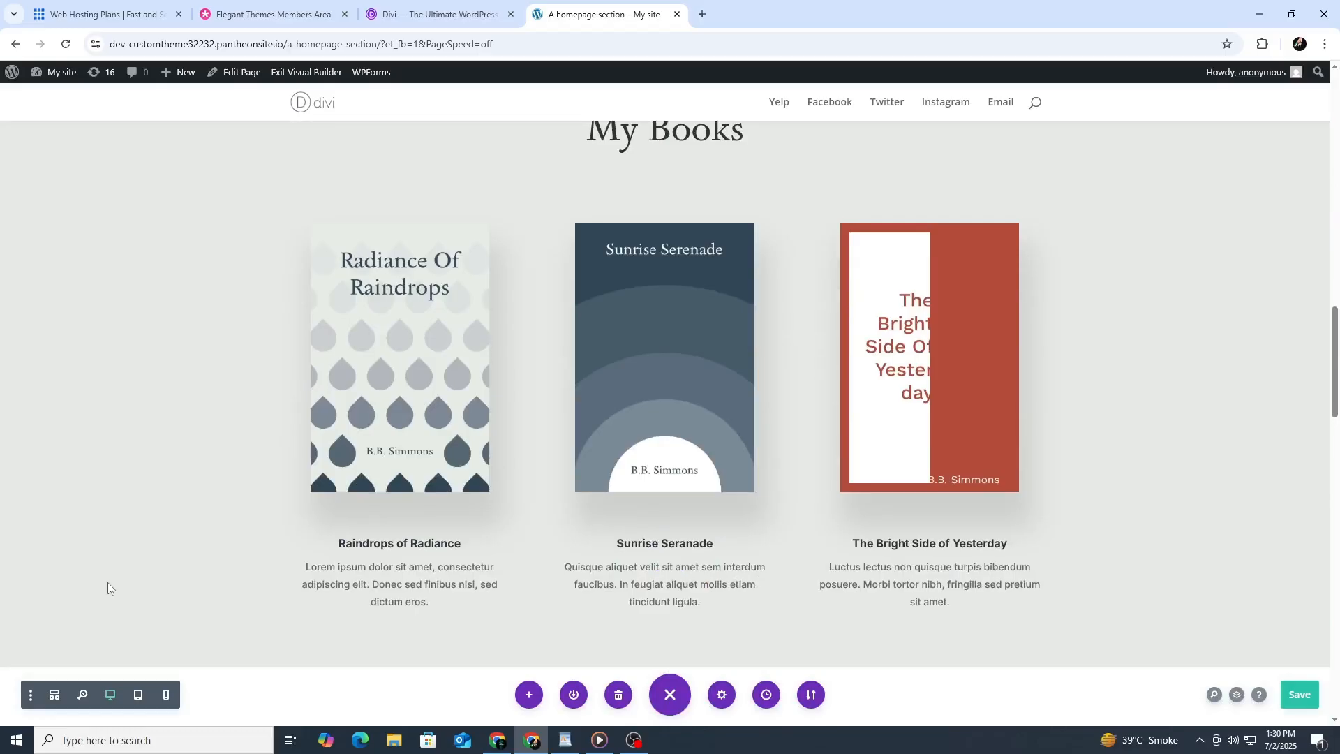
scroll(316, 531, down, 6)
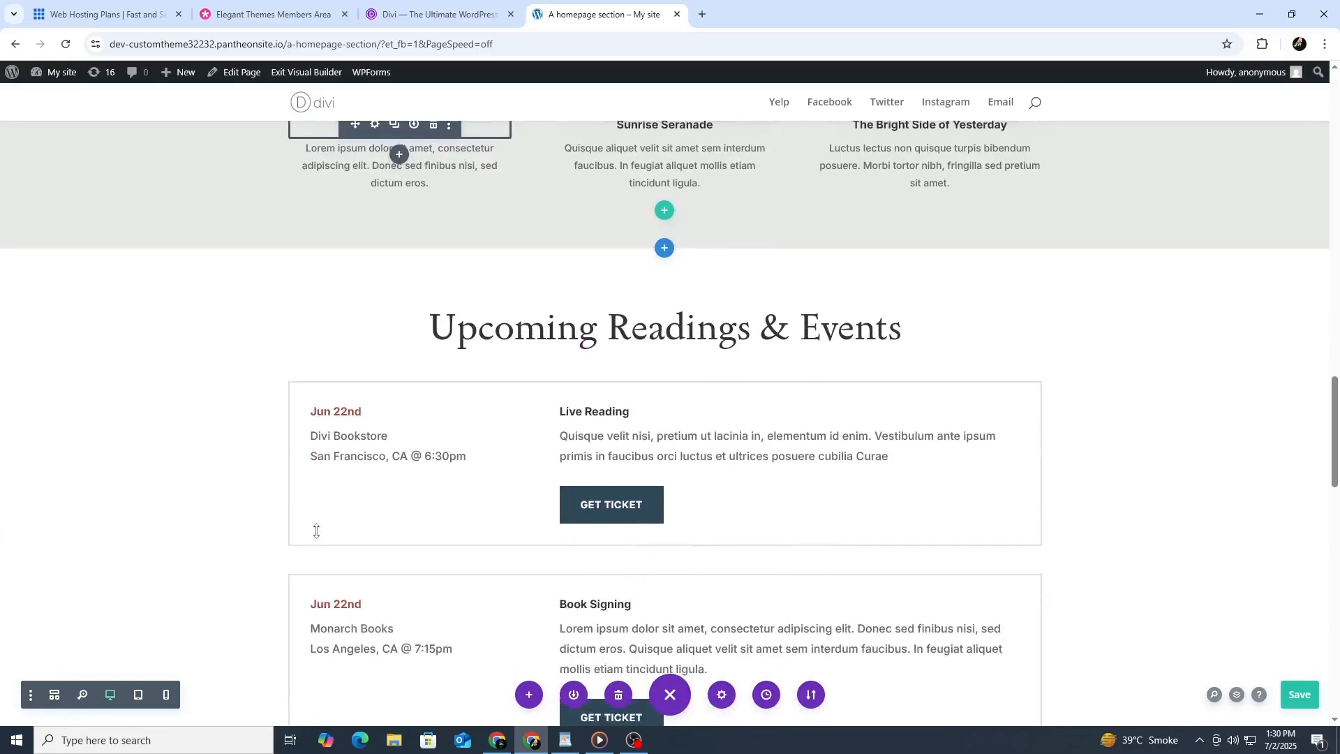
scroll(316, 530, down, 15)
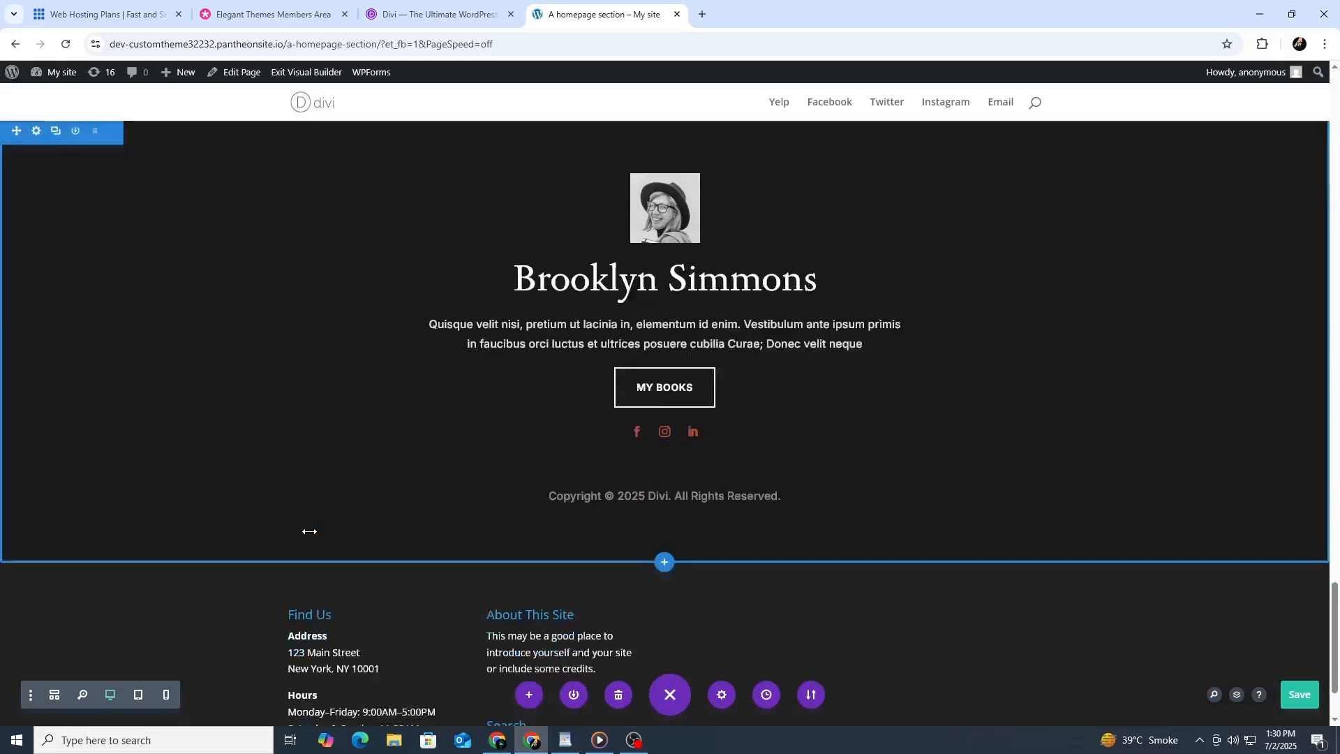
scroll(309, 531, down, 2)
scroll(309, 531, up, 20)
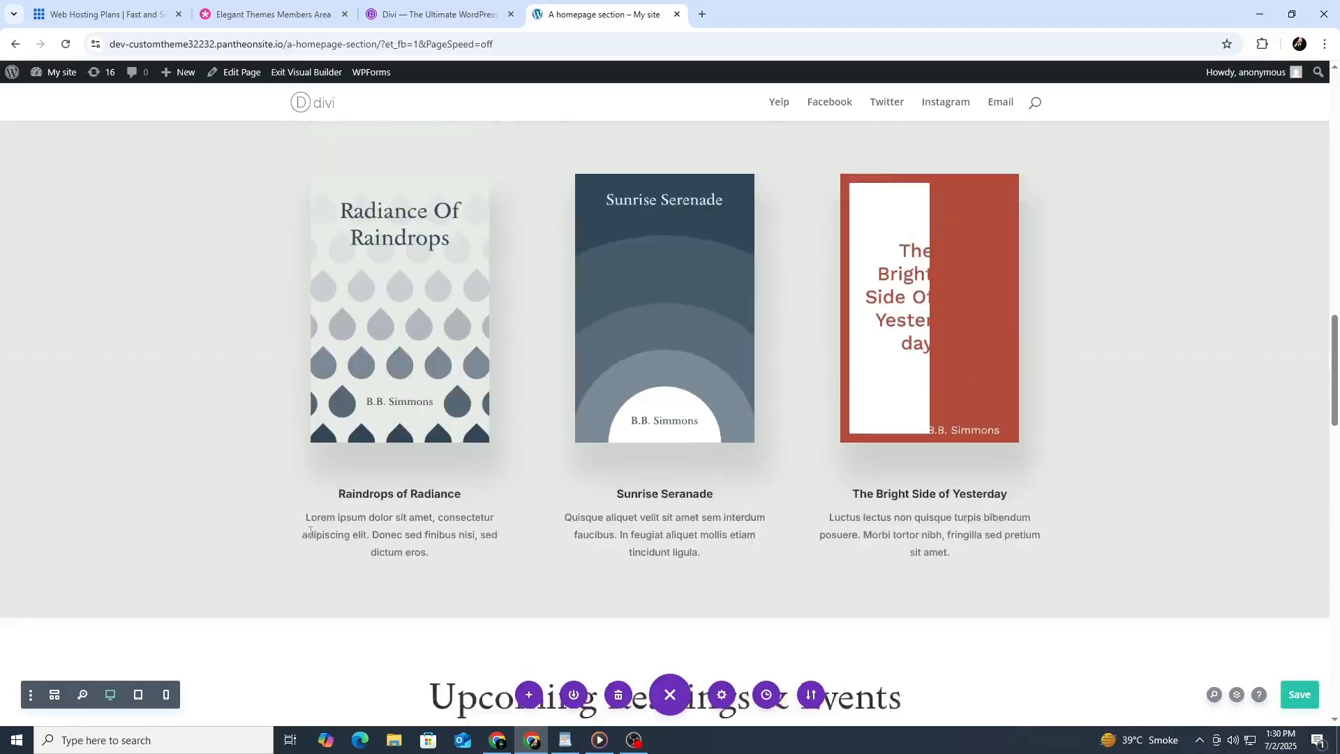
scroll(310, 532, up, 10)
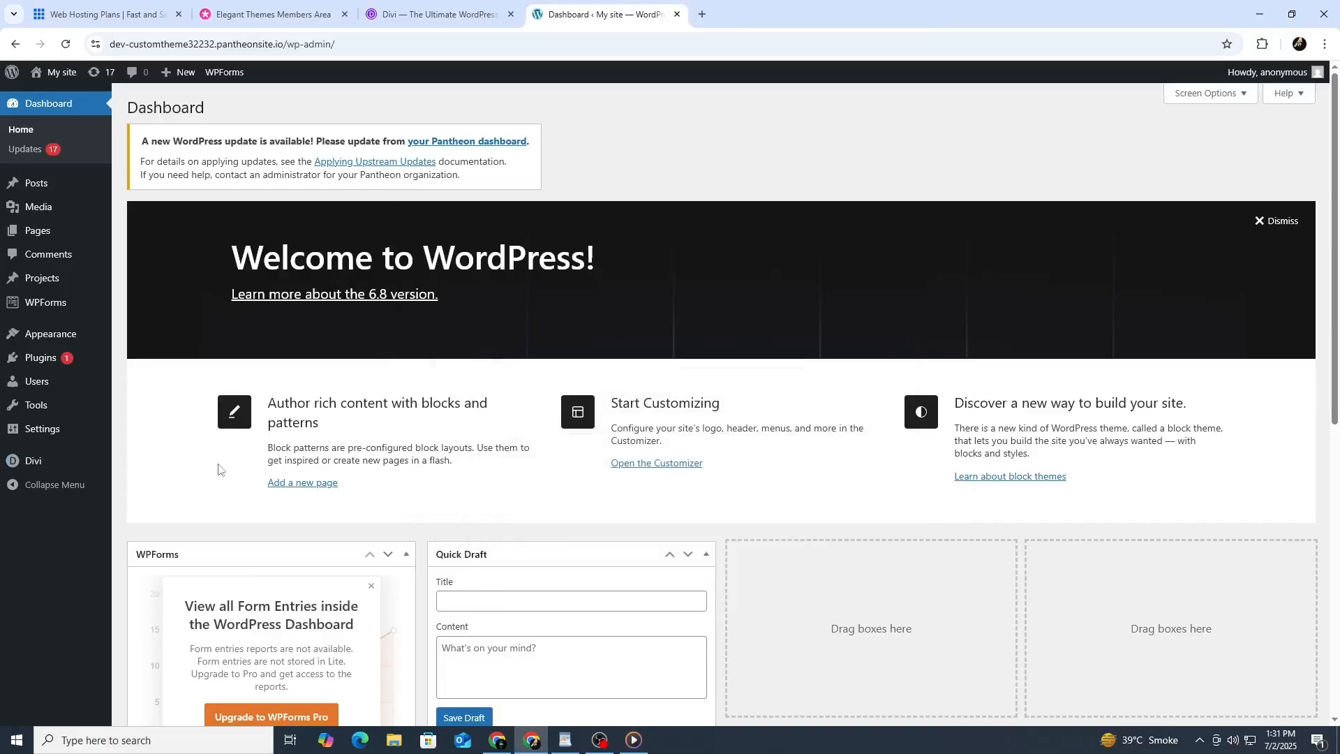
- Open Divi's Theme Customizer from the WordPress dashboard and look at the General Settings categories
mouse_move(48, 462)
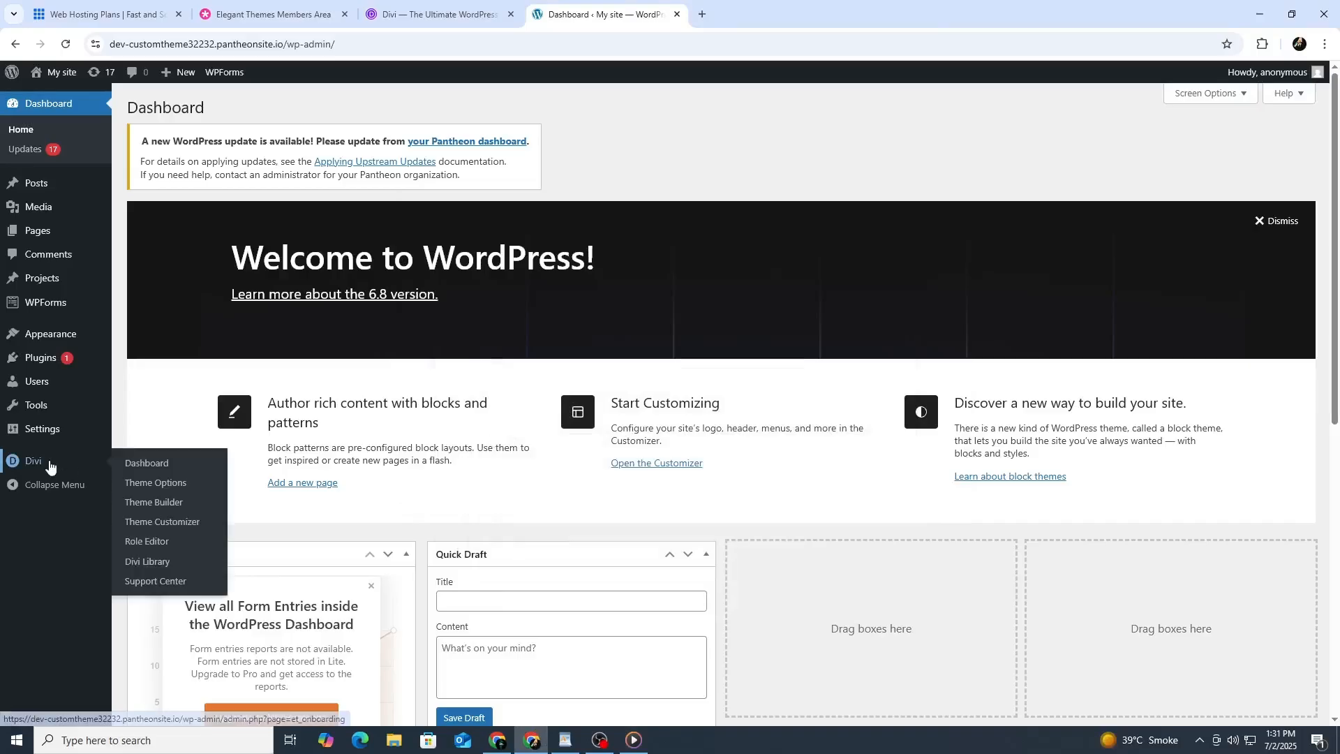
click(149, 524)
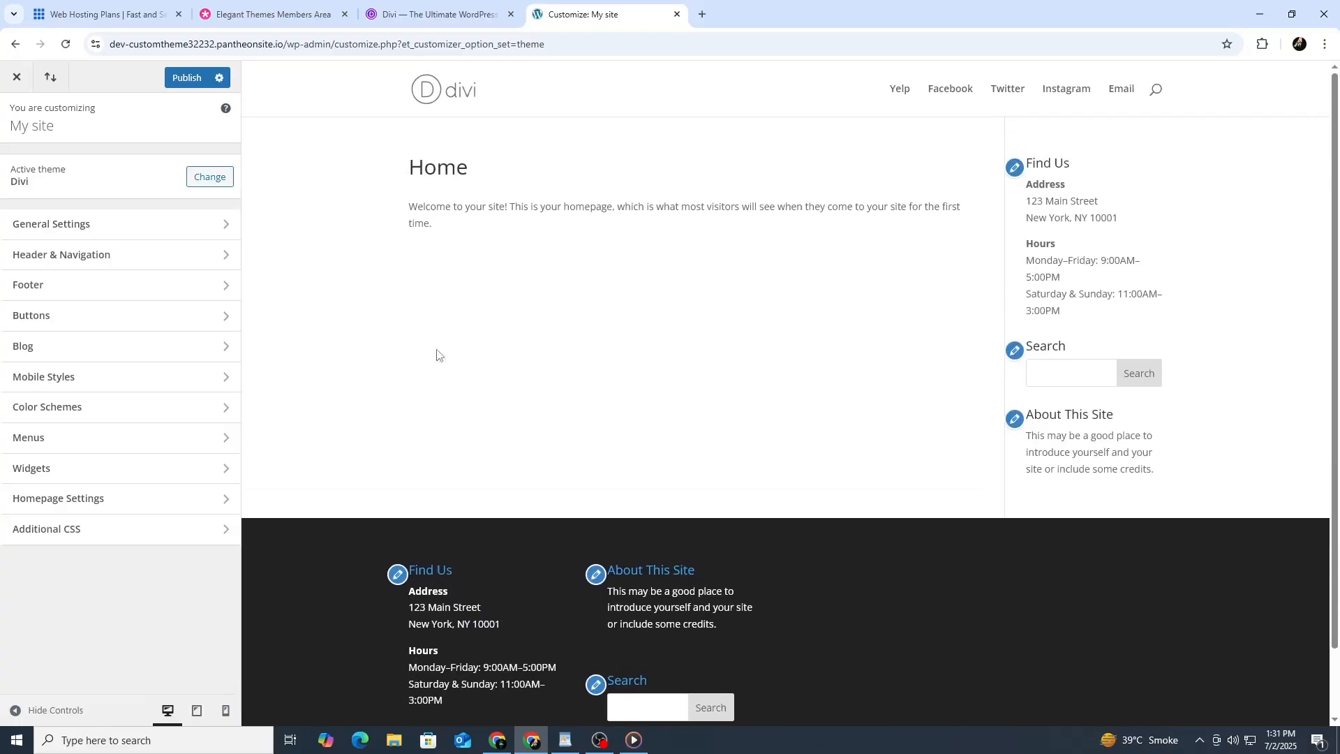
click(83, 222)
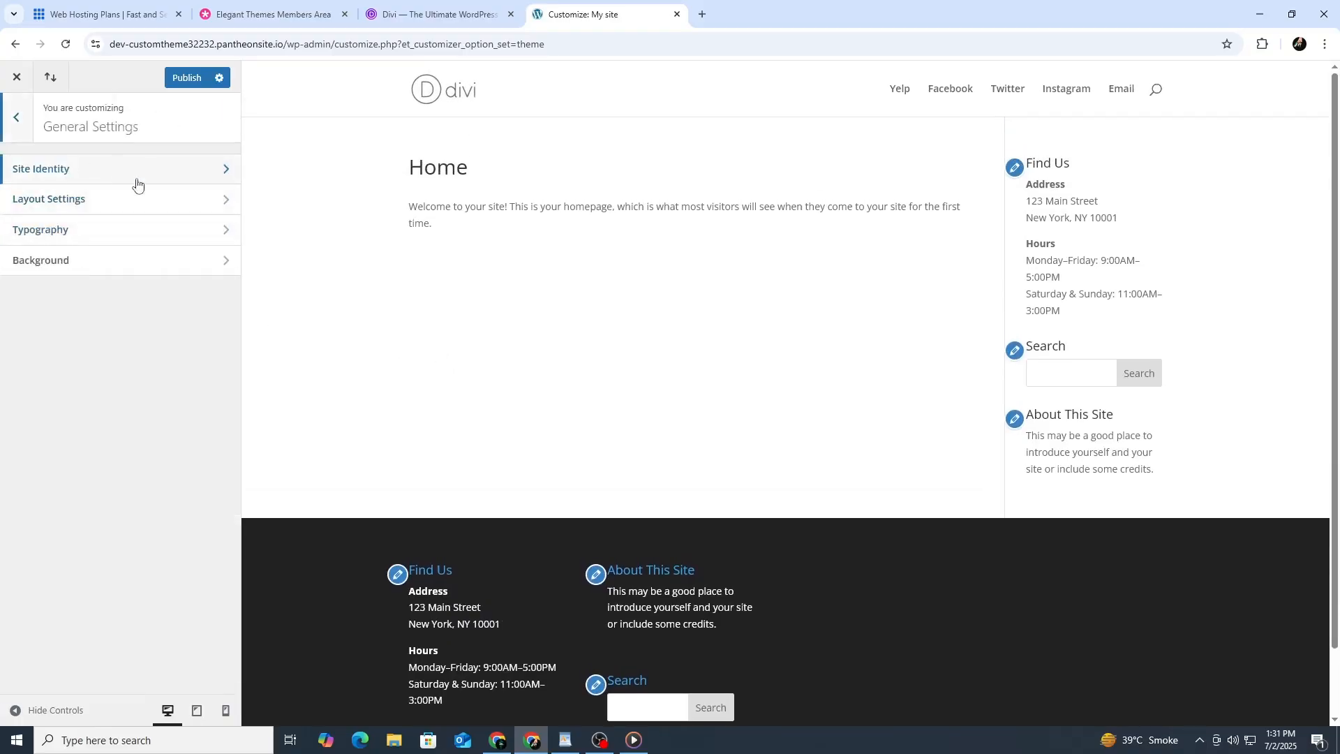
click(15, 118)
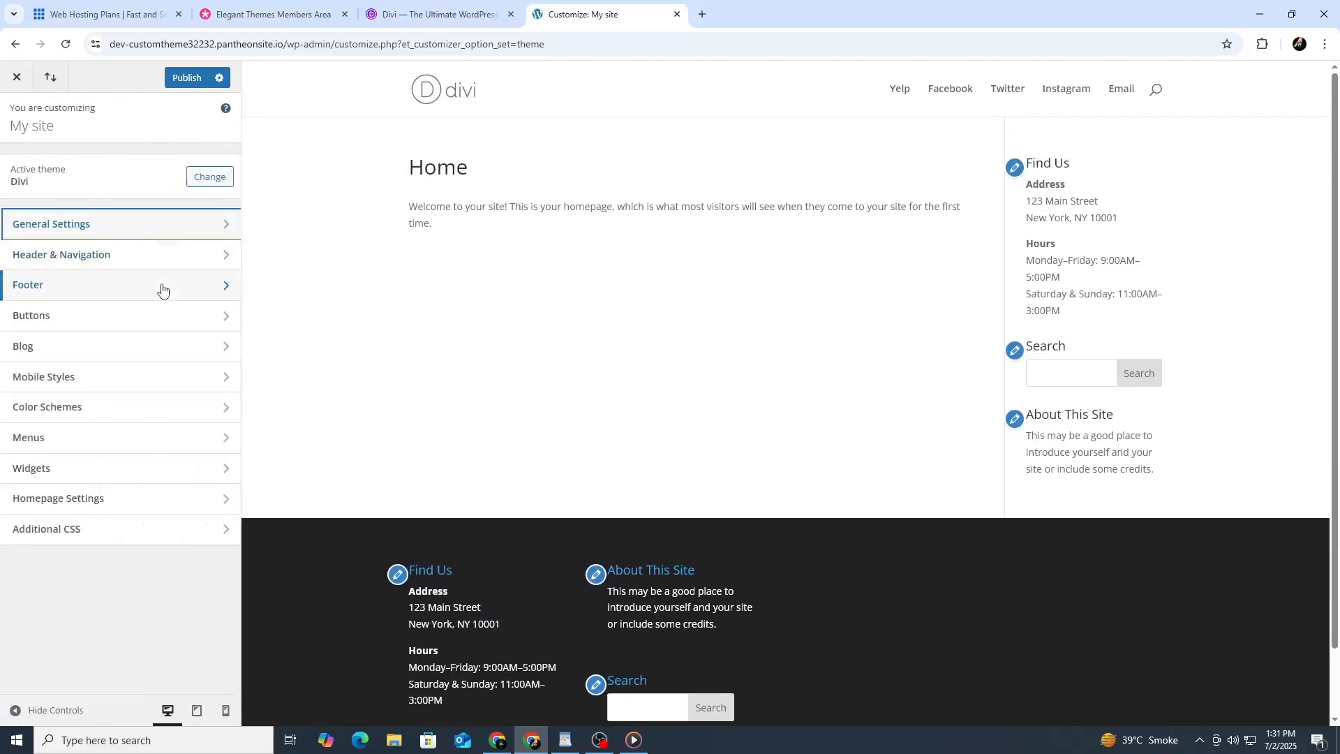
- In the Header Format settings, try out vertical navigation and switch it off again
click(133, 265)
click(147, 179)
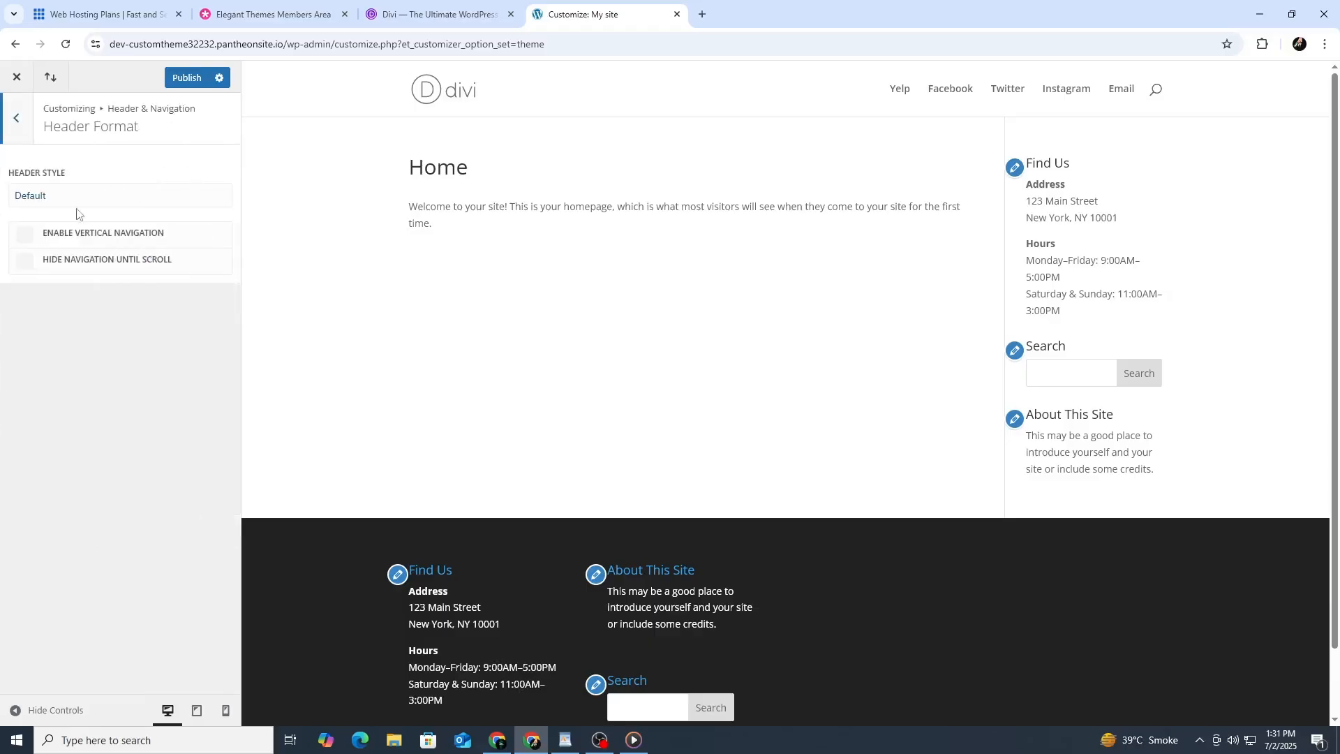
click(26, 234)
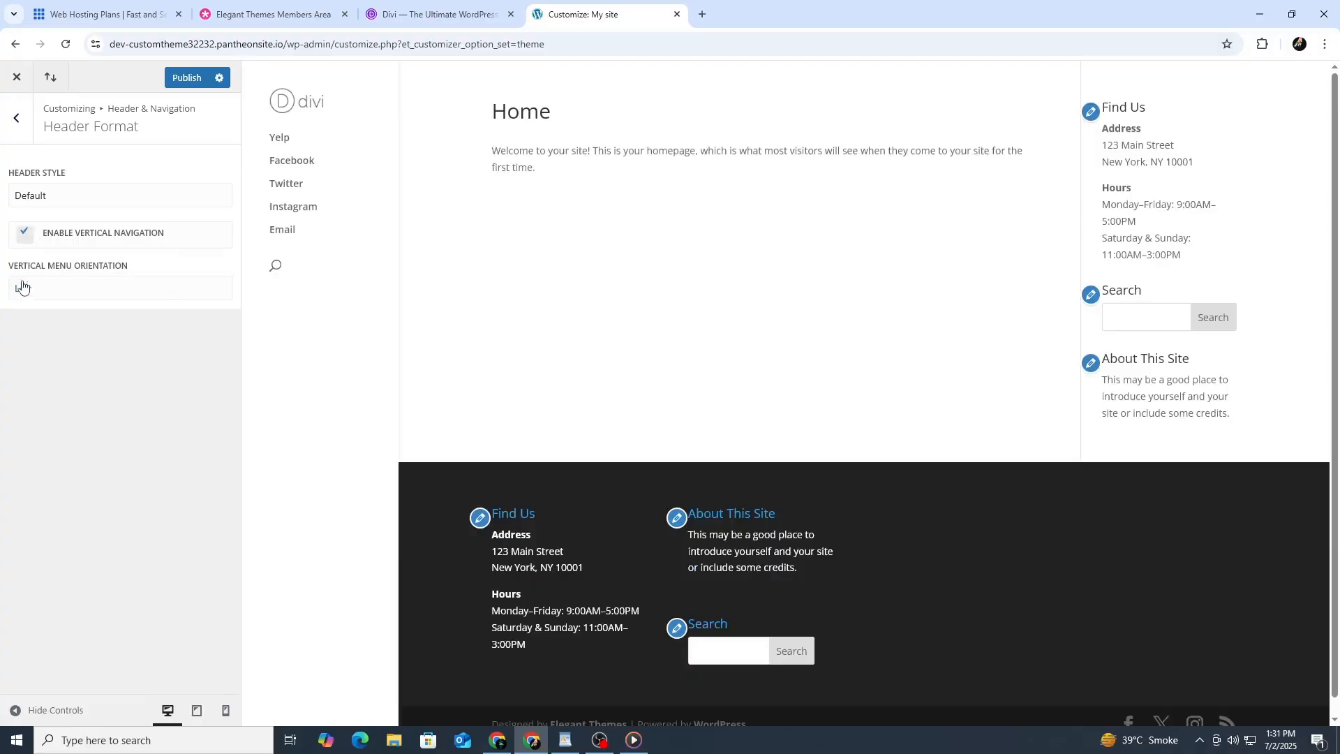
click(26, 237)
- Preview the site at tablet and phone sizes, and return to the desktop preview
click(196, 710)
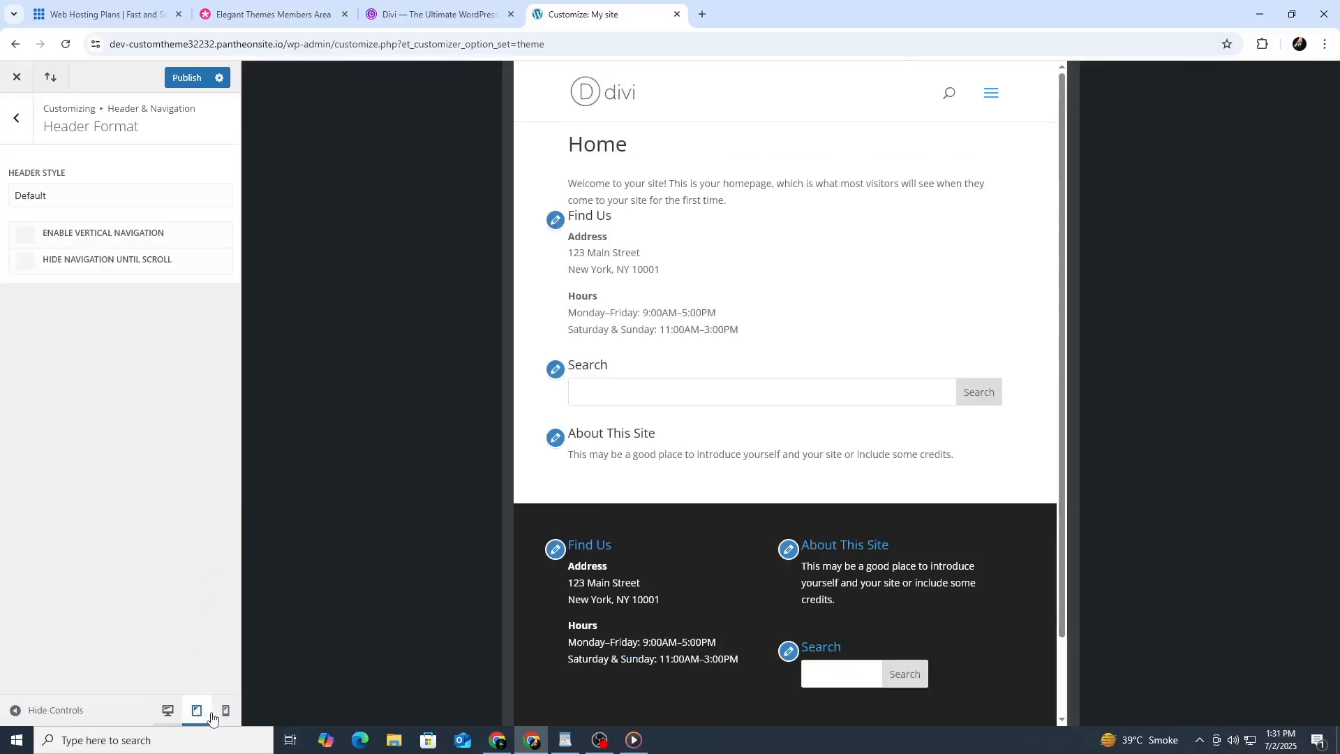
click(225, 710)
scroll(757, 451, down, 5)
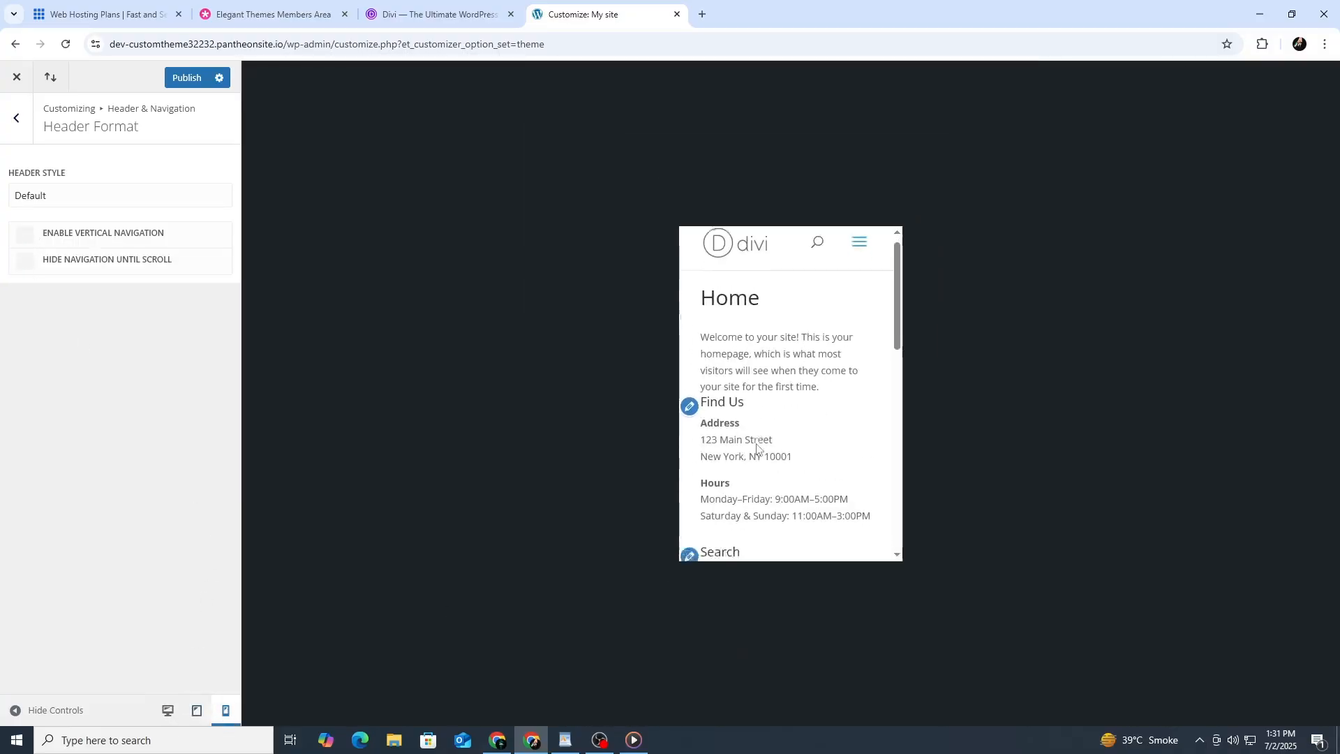
click(197, 710)
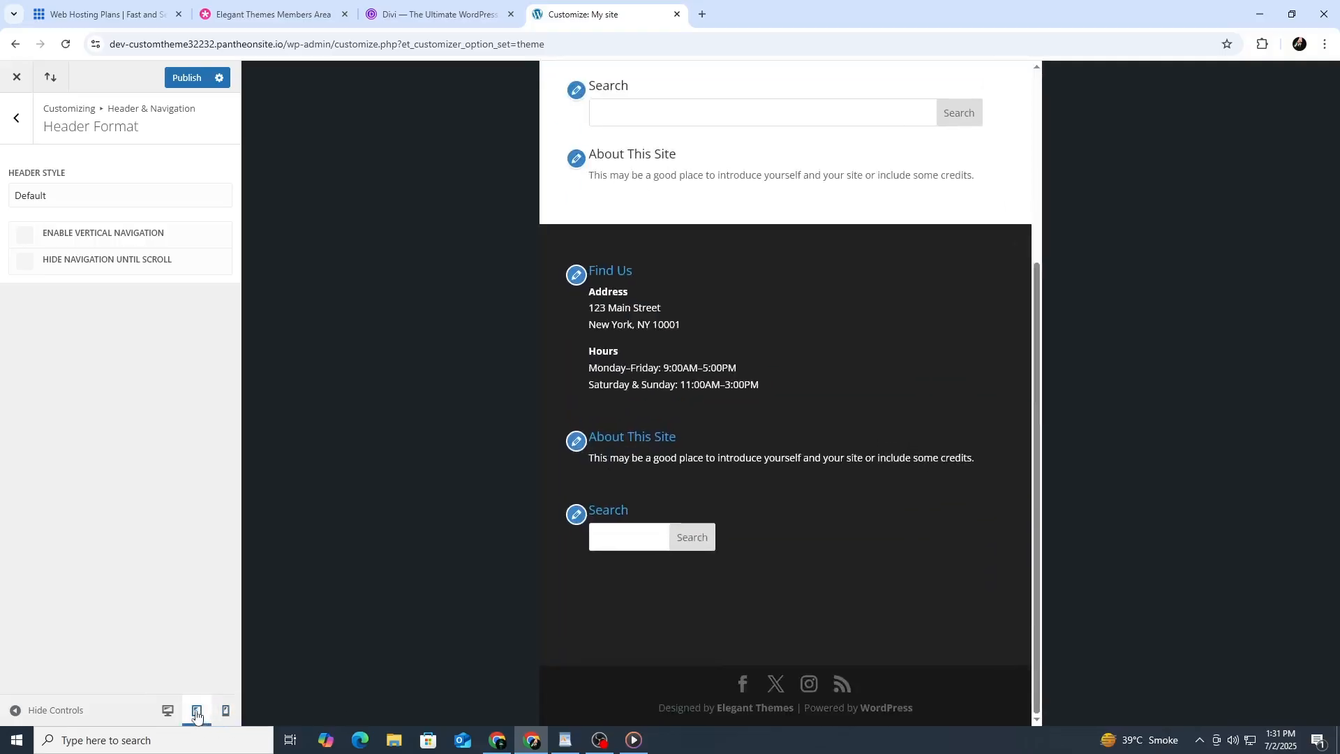
click(167, 710)
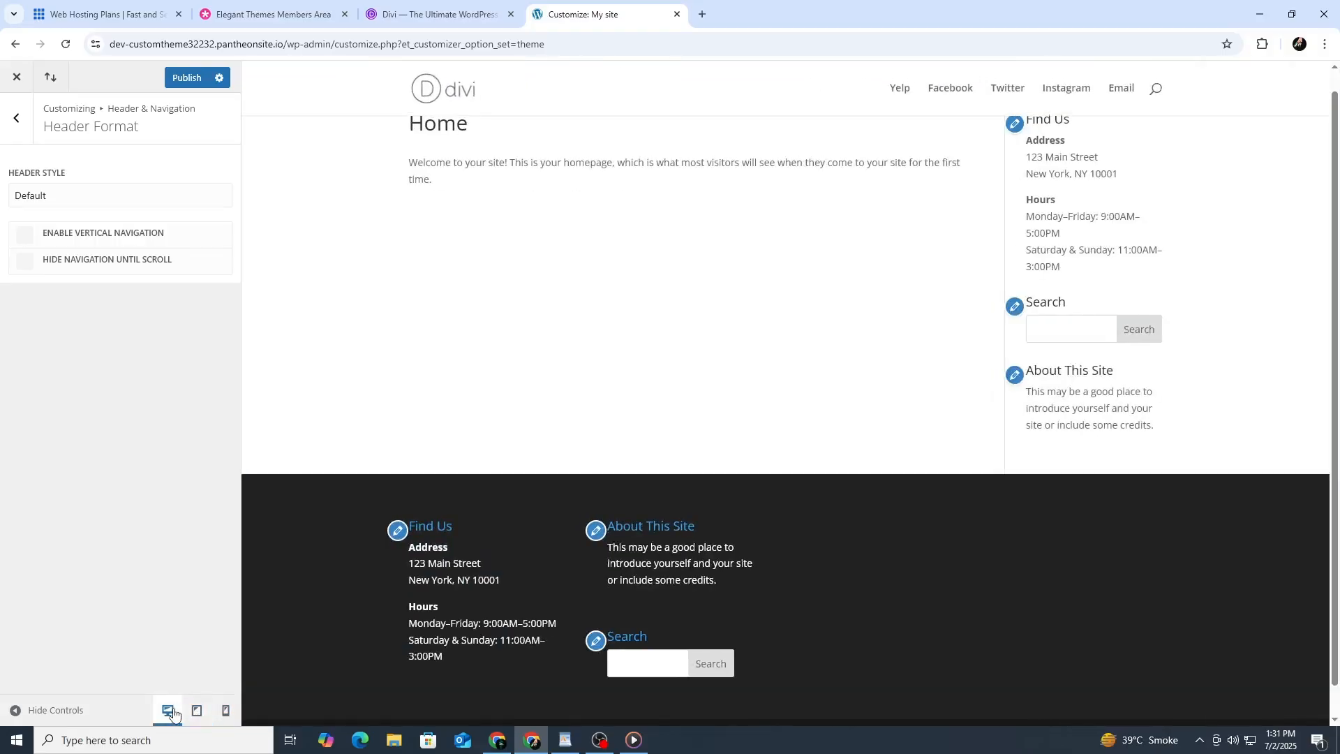
- Open the Buttons Style settings in the customizer and try adjusting the first slider
click(16, 120)
click(16, 116)
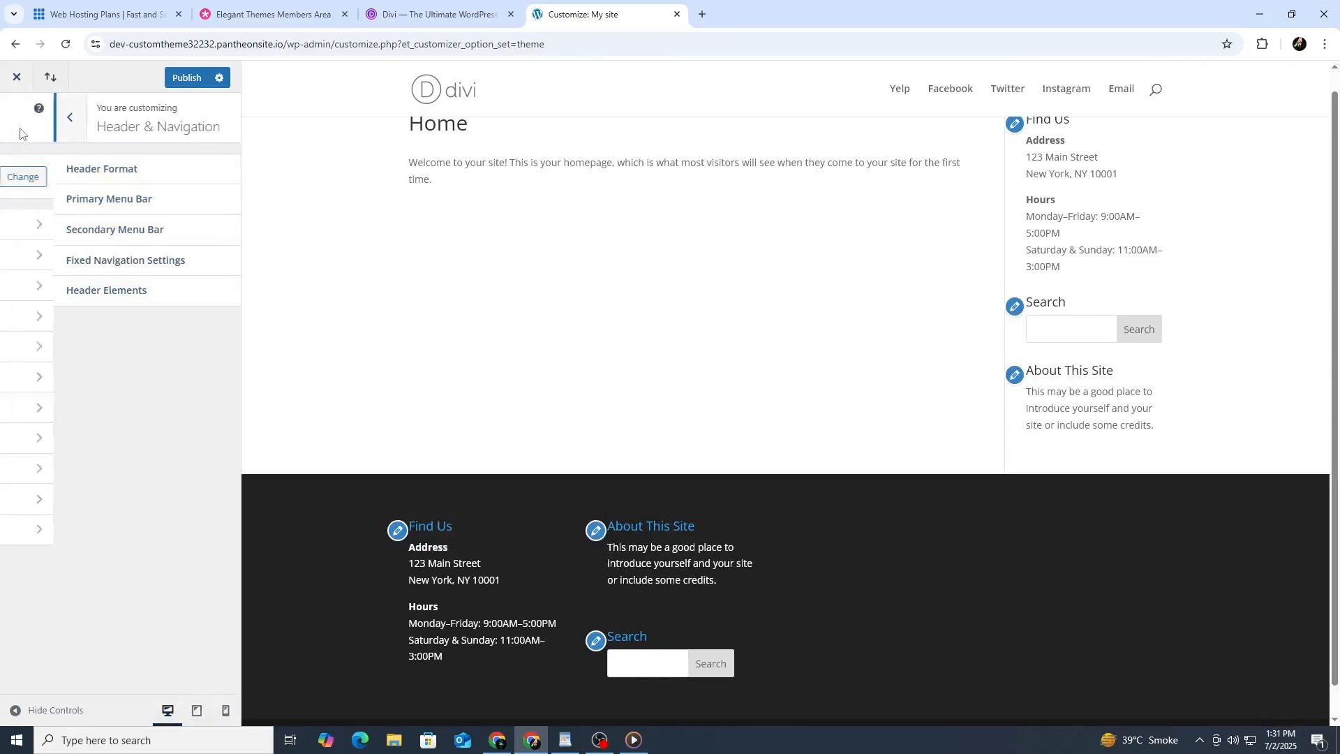
click(136, 325)
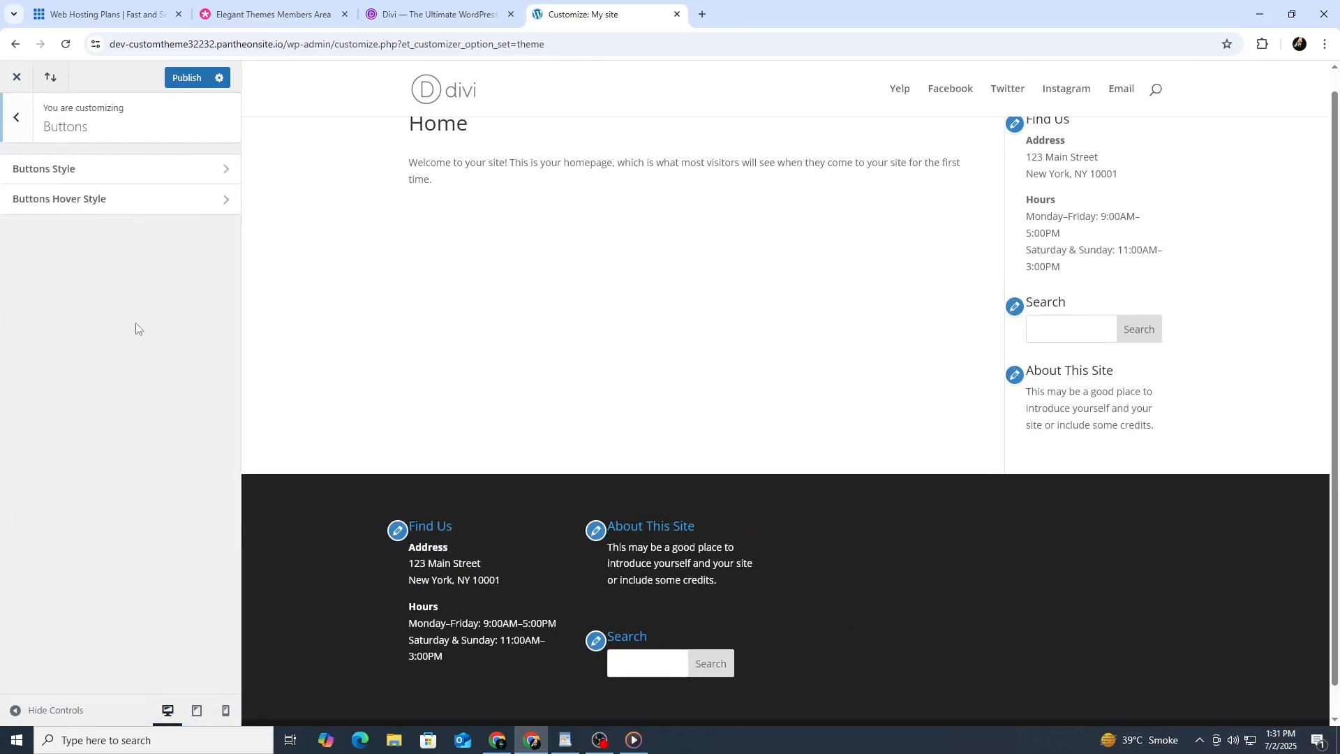
click(78, 171)
drag(77, 193, 116, 194)
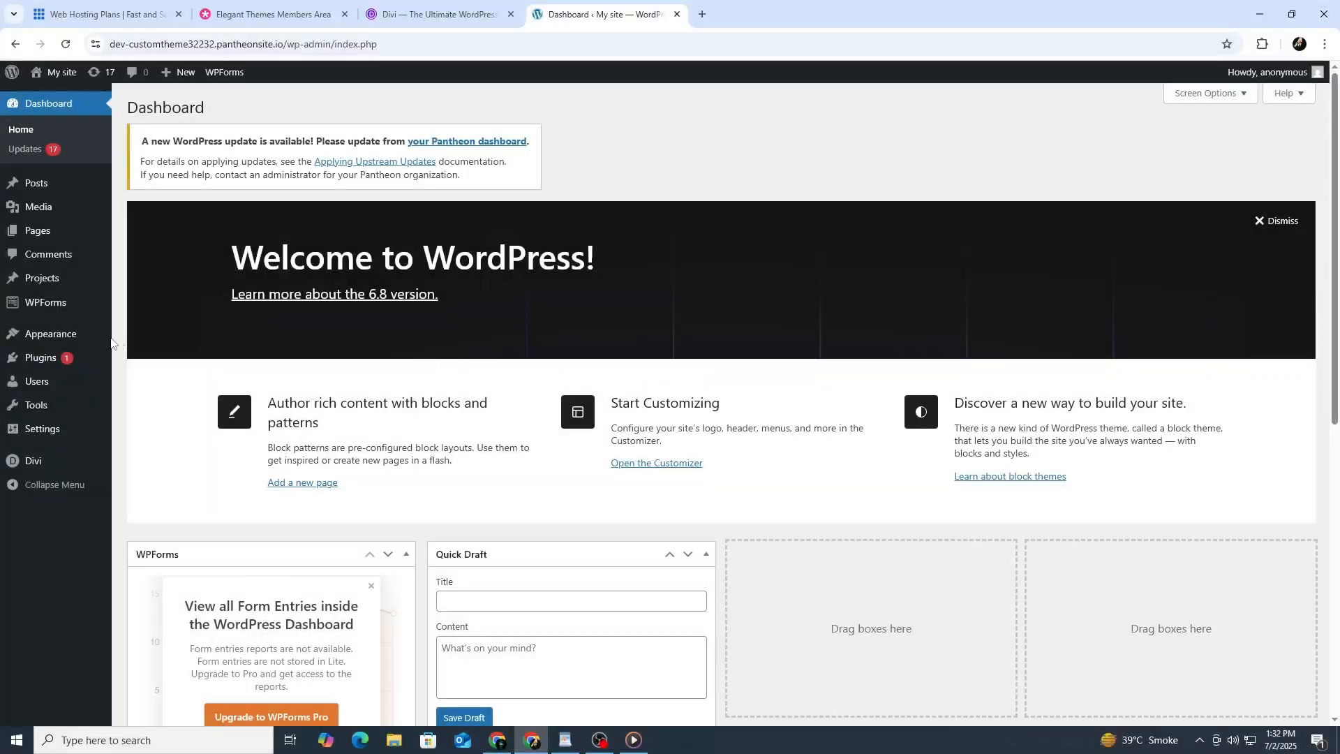
- Open the page for adding plugins and search the plugin directory for "yoast"
mouse_move(106, 356)
click(160, 370)
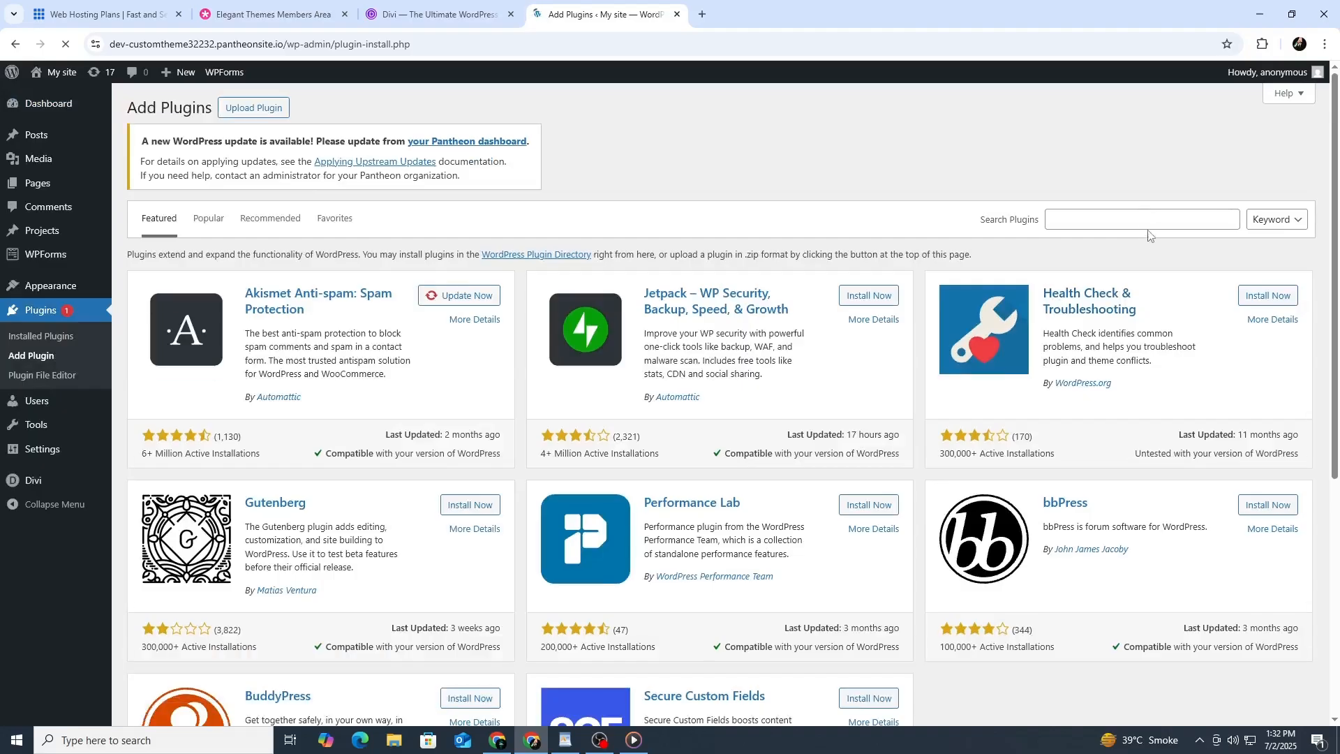
click(1149, 224)
text(yoa)
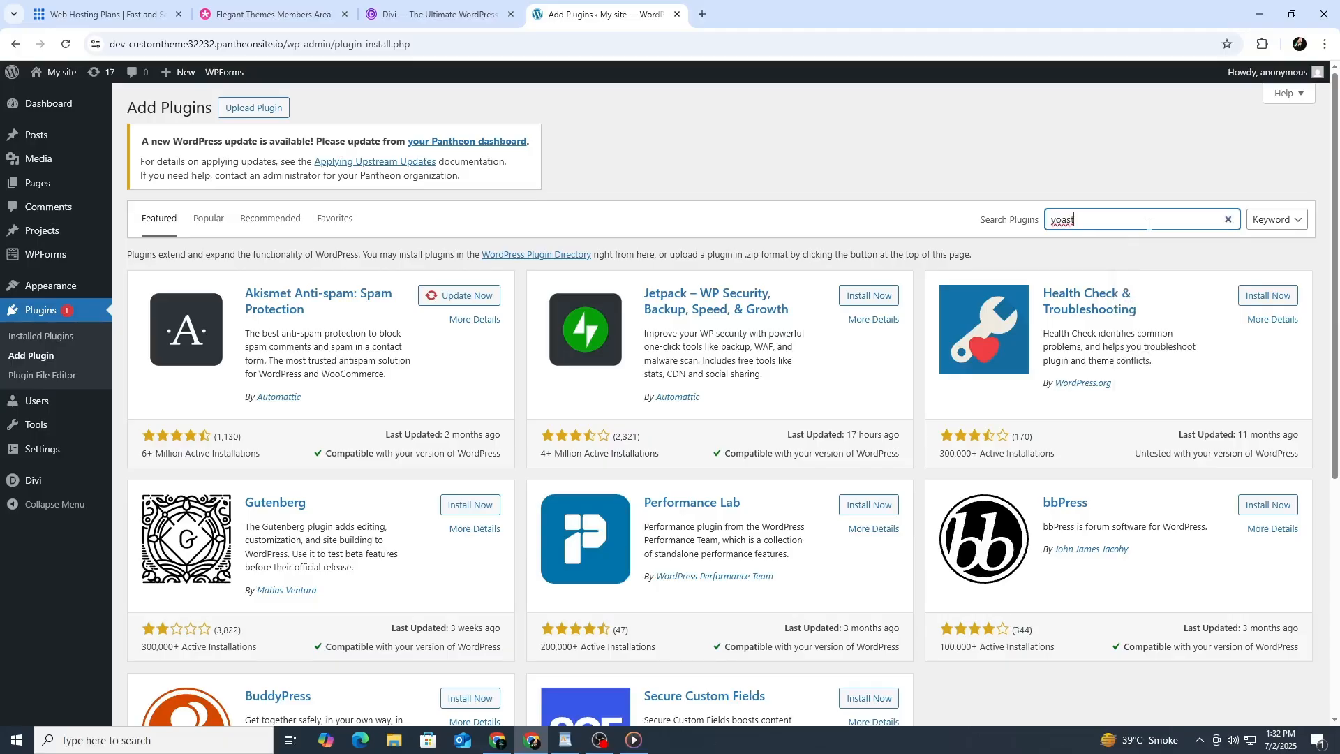
text(st)
key(ctrl+a)
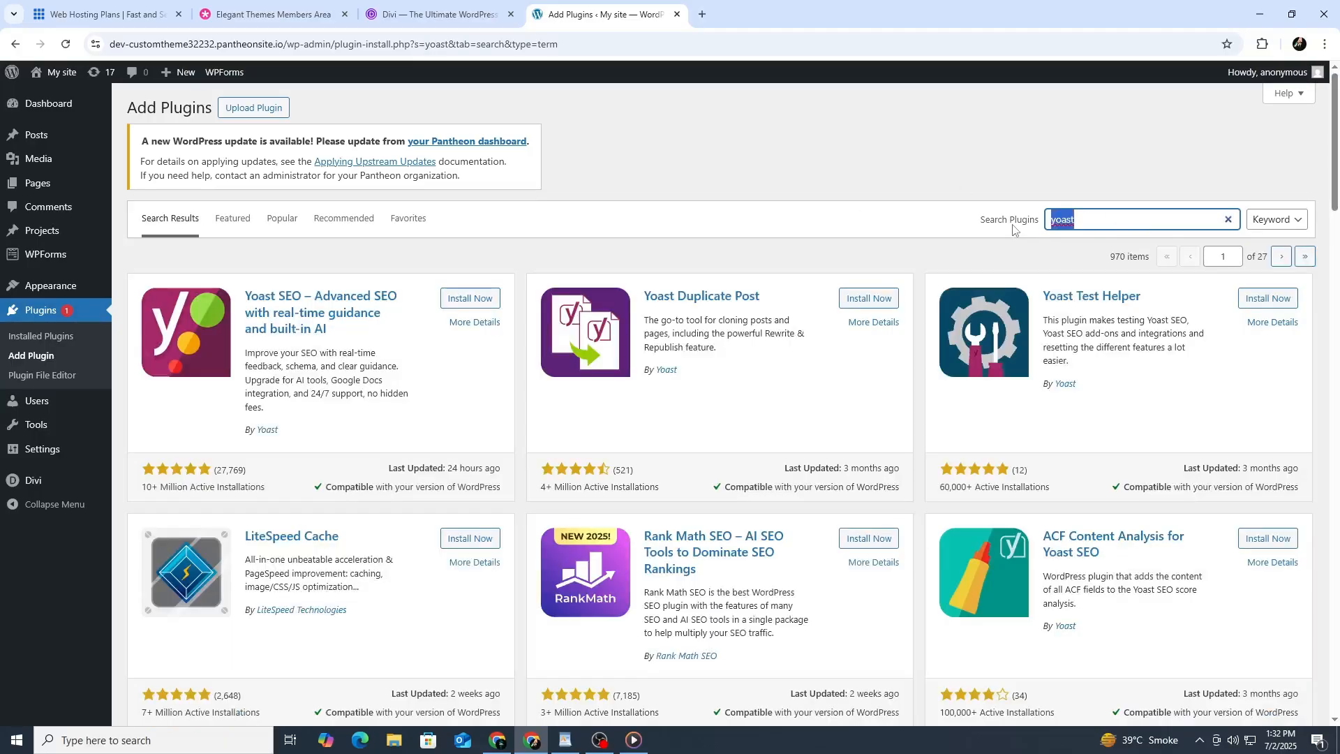
- Search the plugin directory for "wpforms" and for "smush"
text(wpforms)
key(ctrl+a)
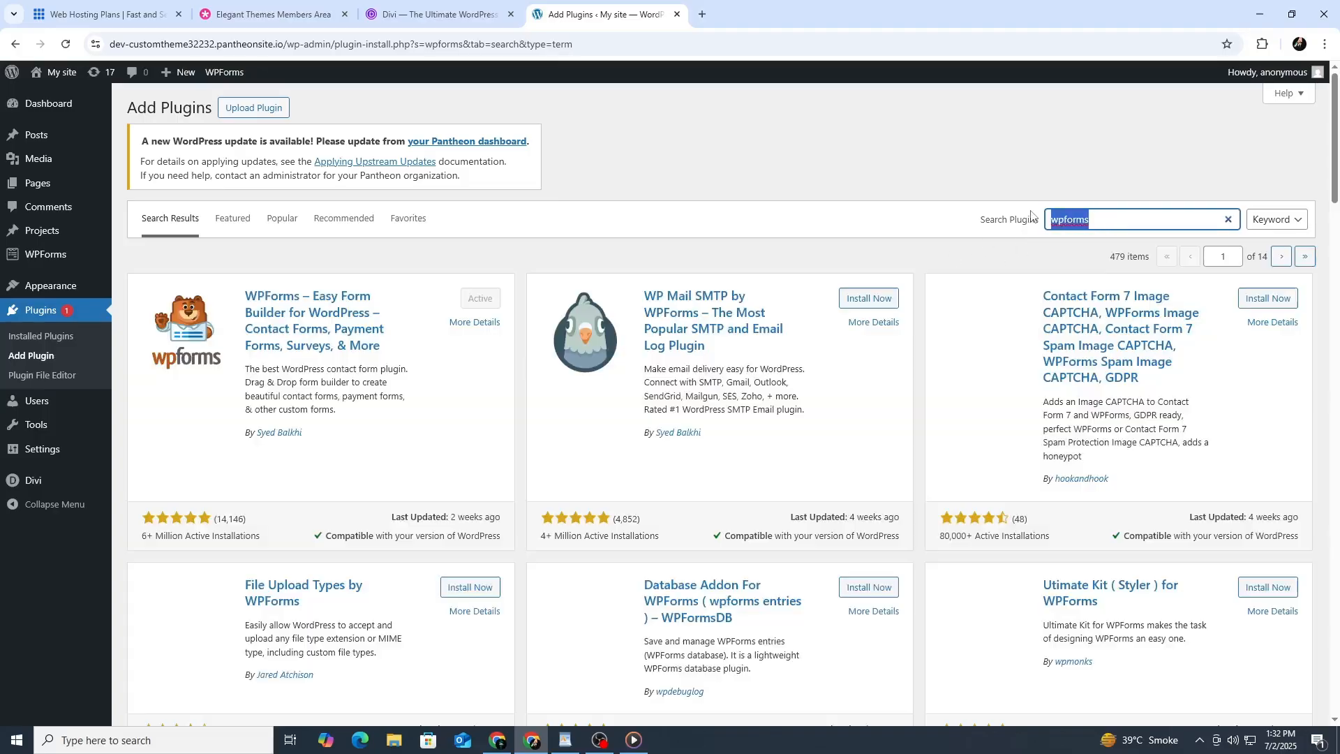
text(smush)
key(ctrl+a)
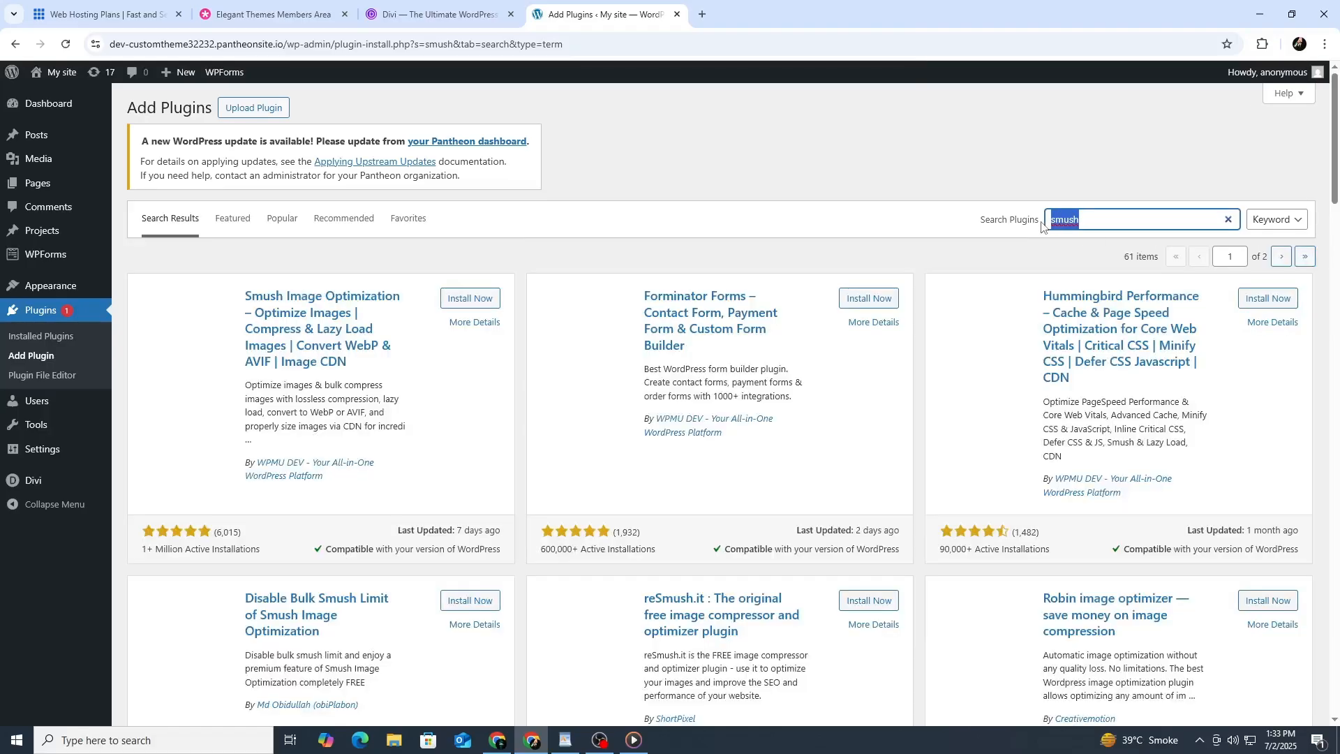
- Search the plugin directory for "updraftplus", look through the results and clear the search
text(i)
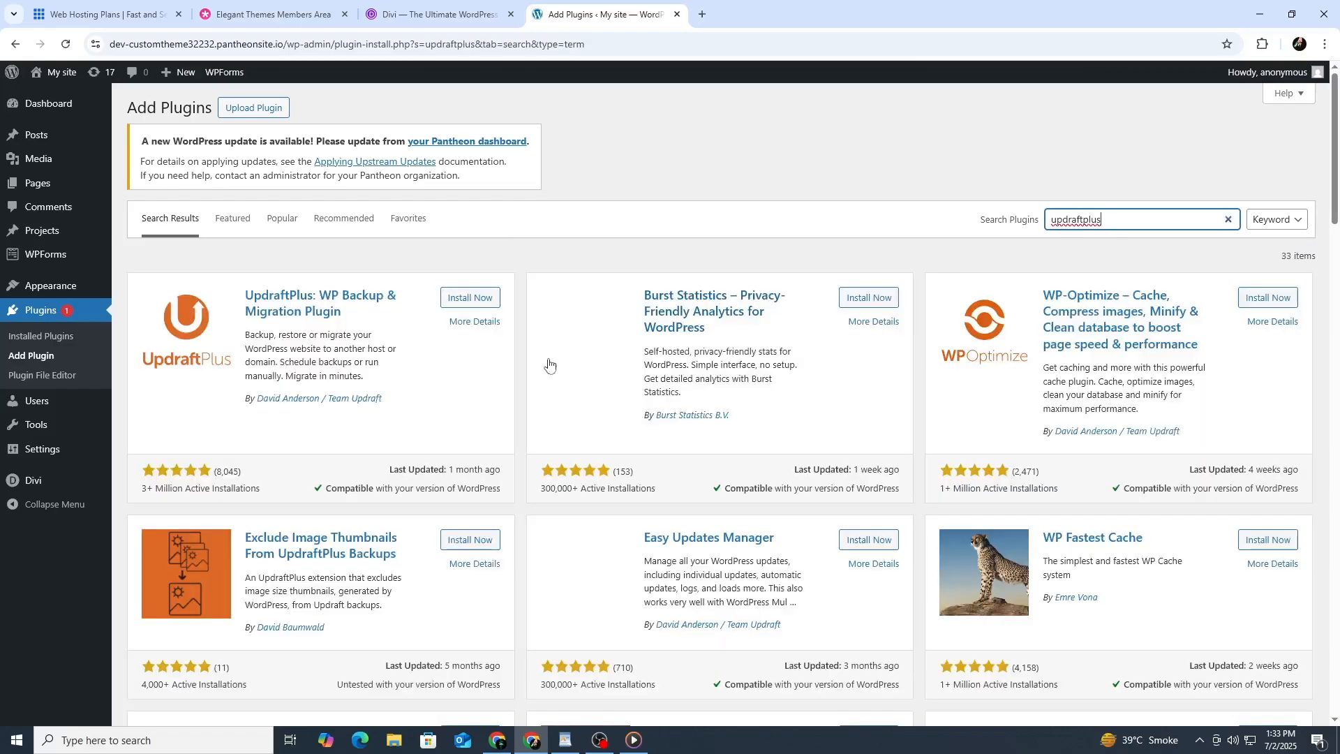
scroll(398, 380, down, 3)
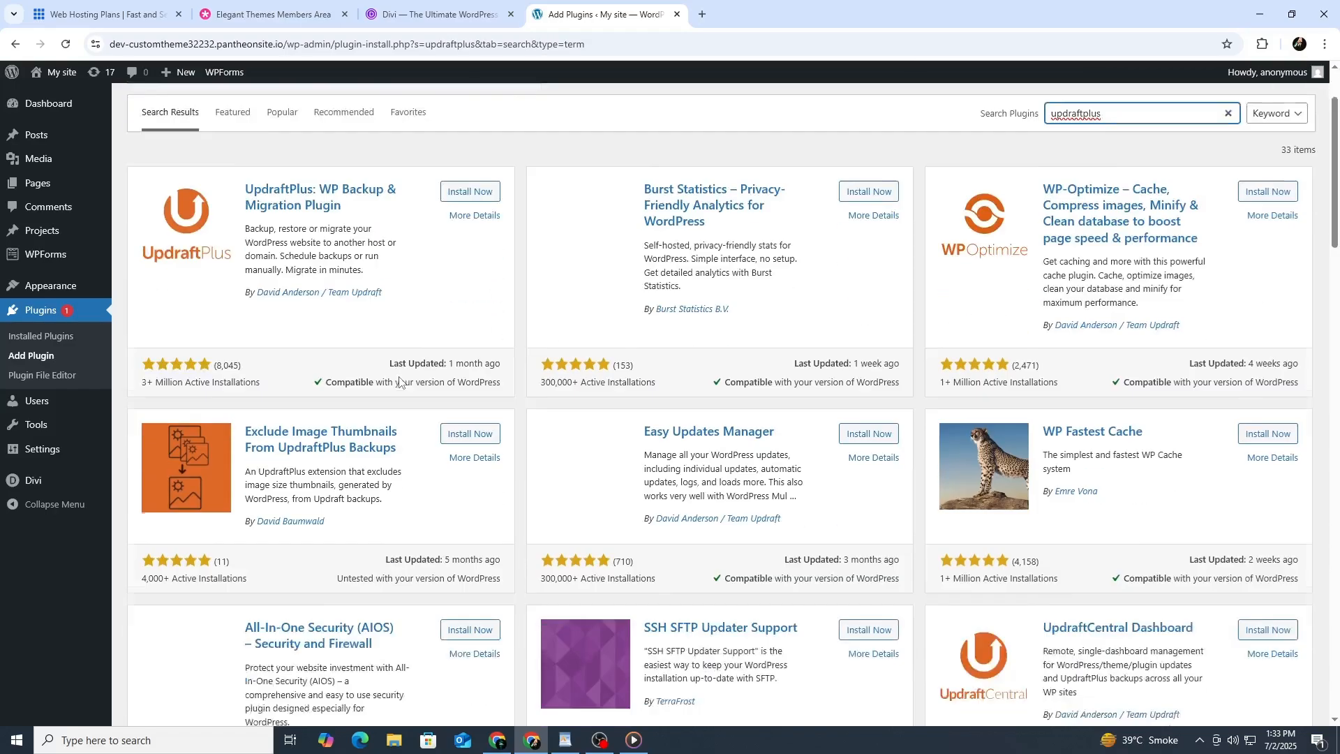
scroll(409, 390, up, 3)
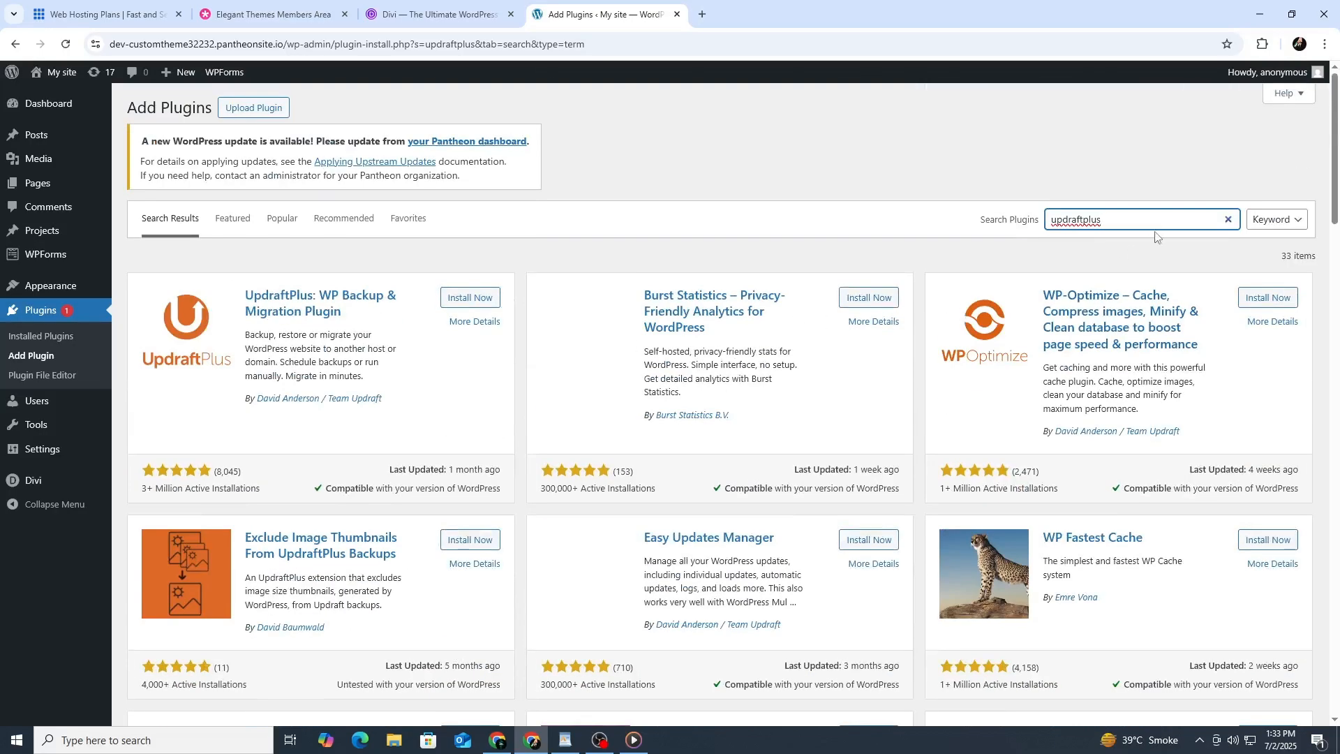
click(1227, 219)
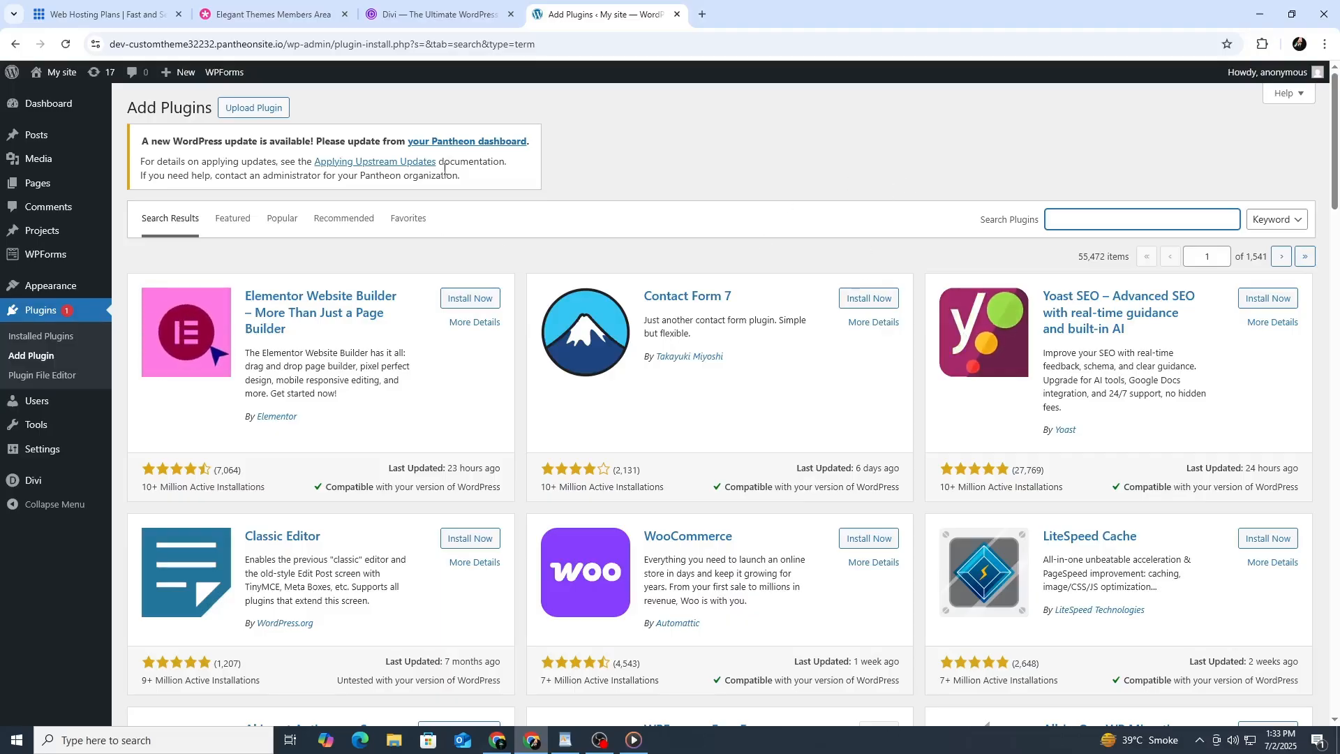
- Return to the WordPress dashboard home and look over its welcome area and widgets
click(48, 110)
scroll(965, 633, down, 8)
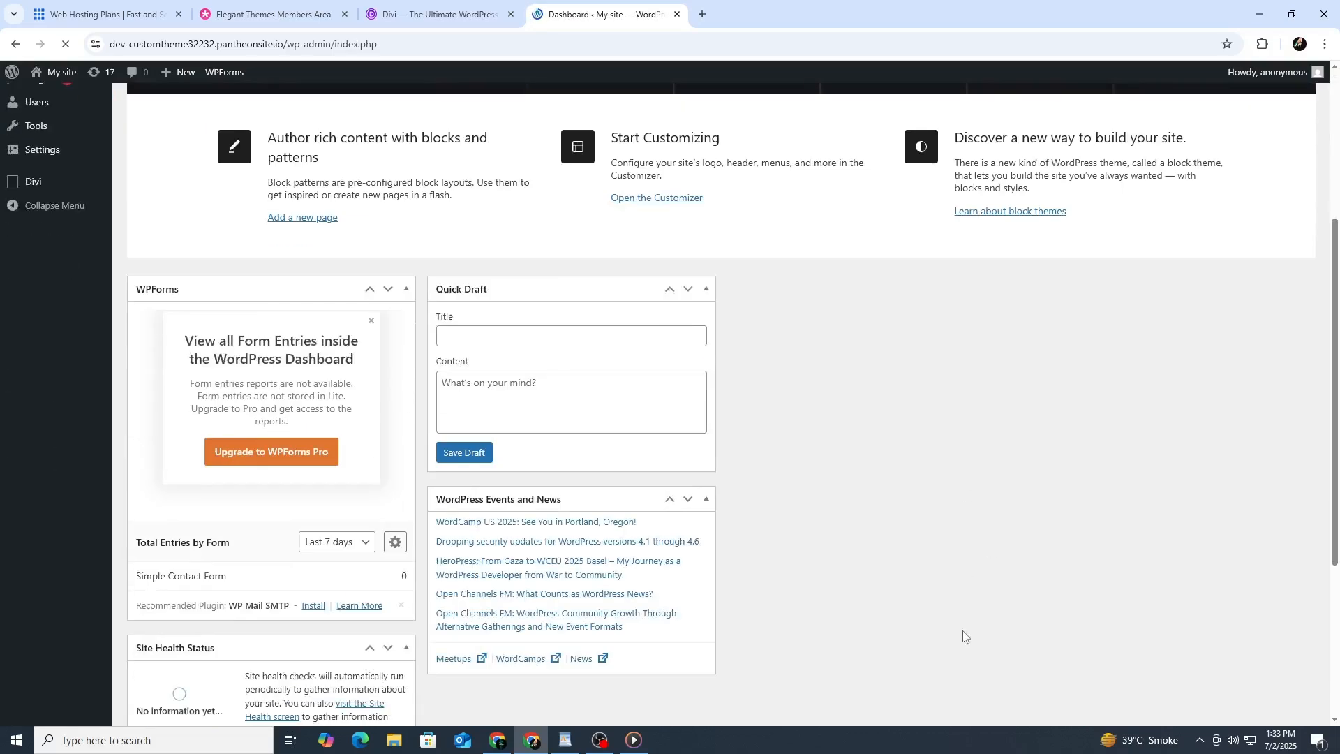
scroll(965, 637, up, 8)
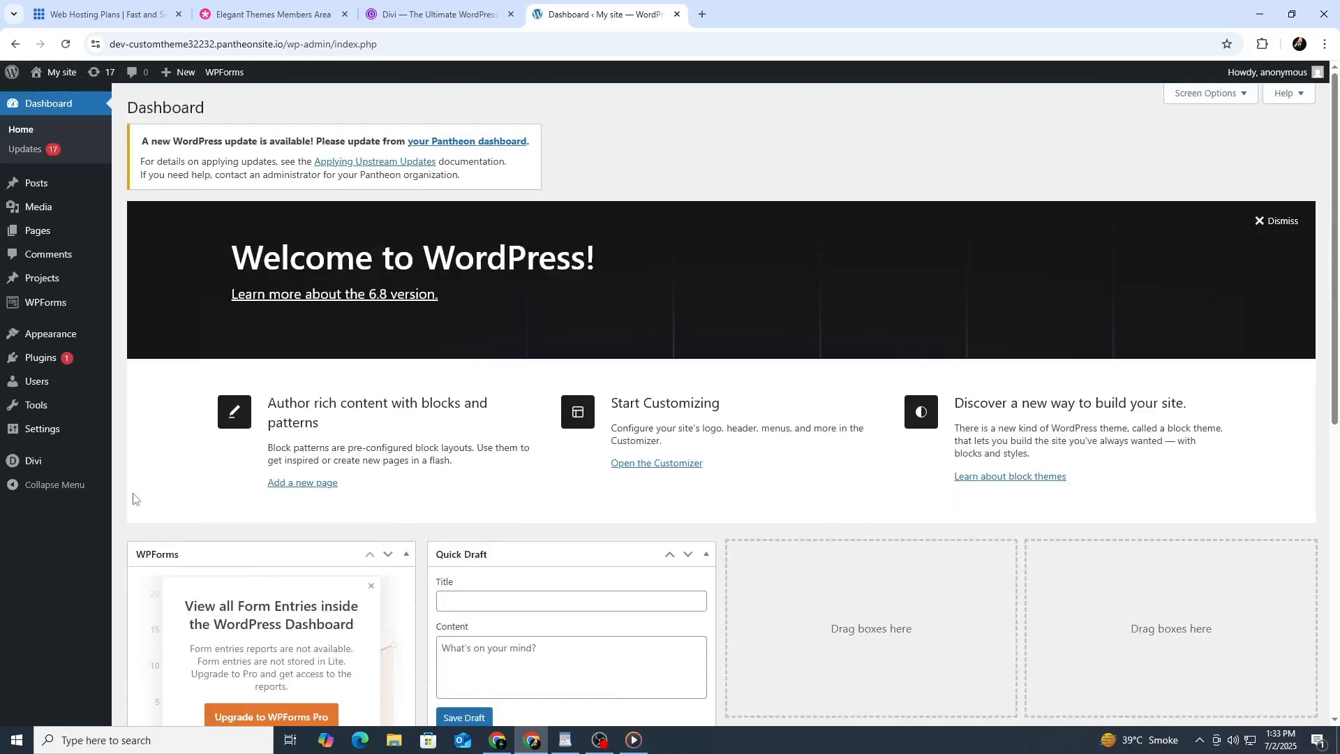